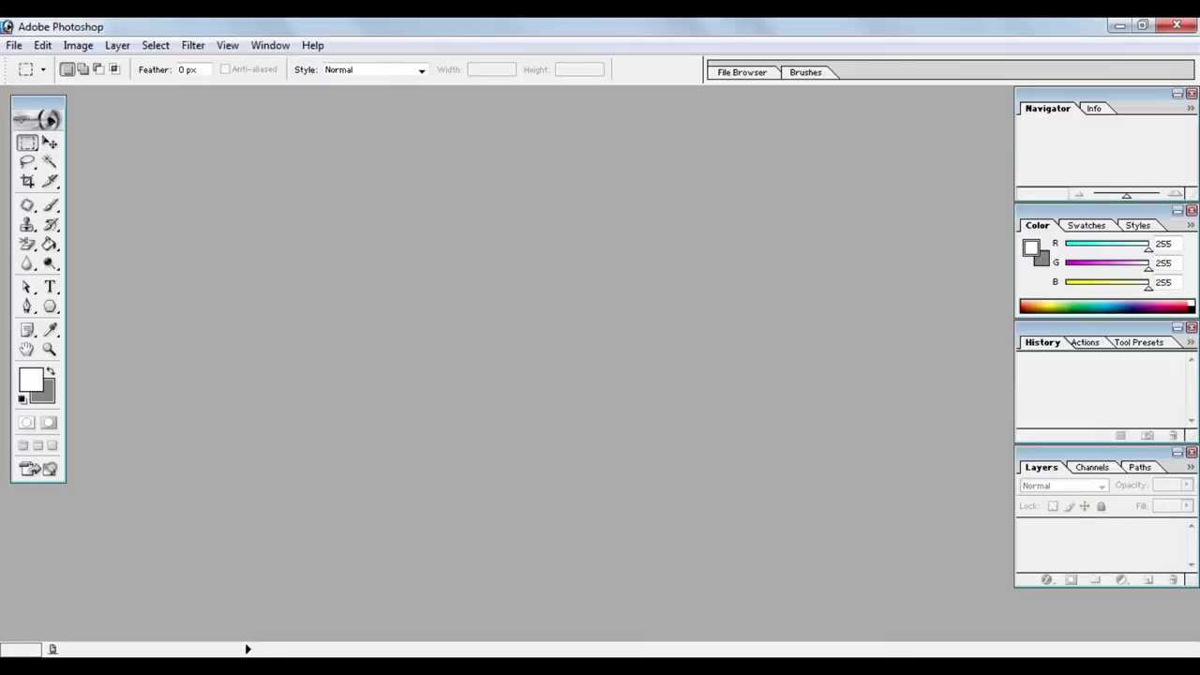
# Step: Open Photoshop's File menu to start loading an image
pyautogui.click(14, 45)
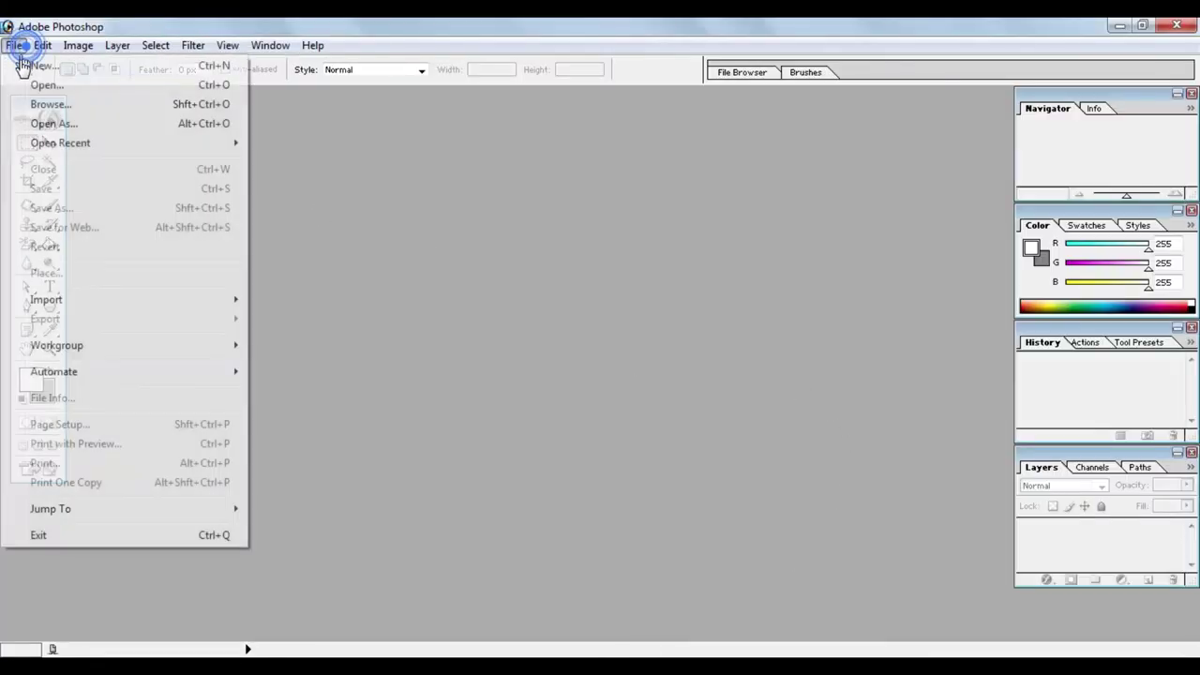
# Step: Open the flower pot uv map image
pyautogui.press('Escape')
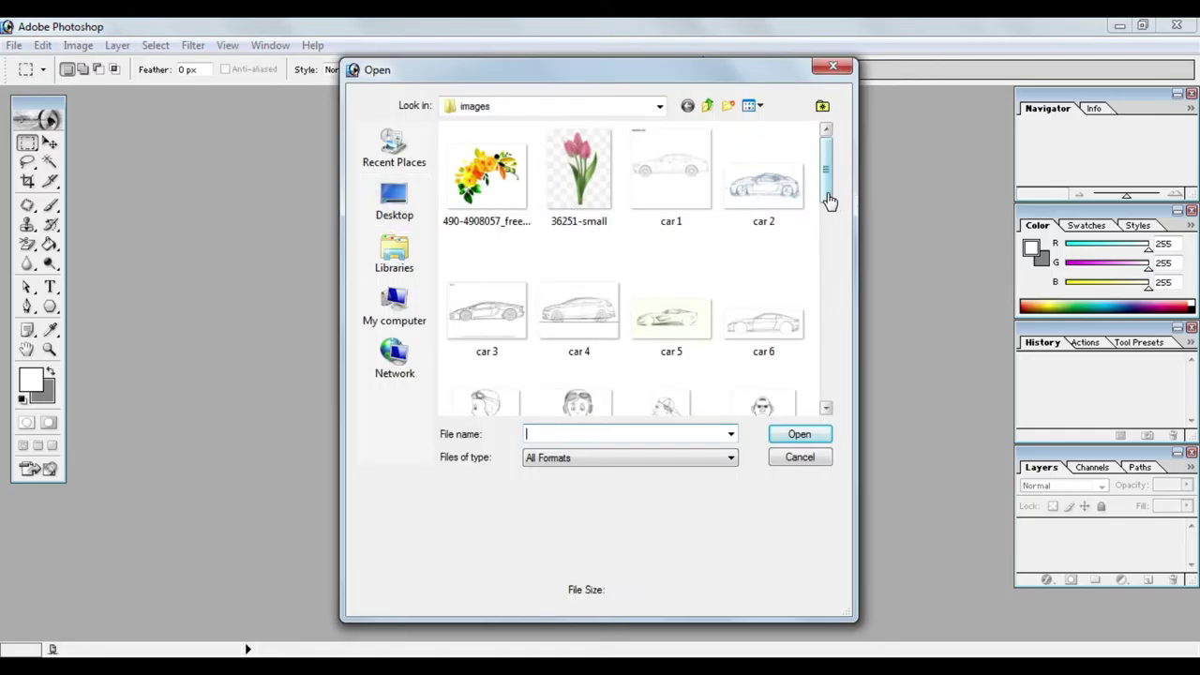
pyautogui.moveTo(826, 203); pyautogui.dragTo(819, 343)
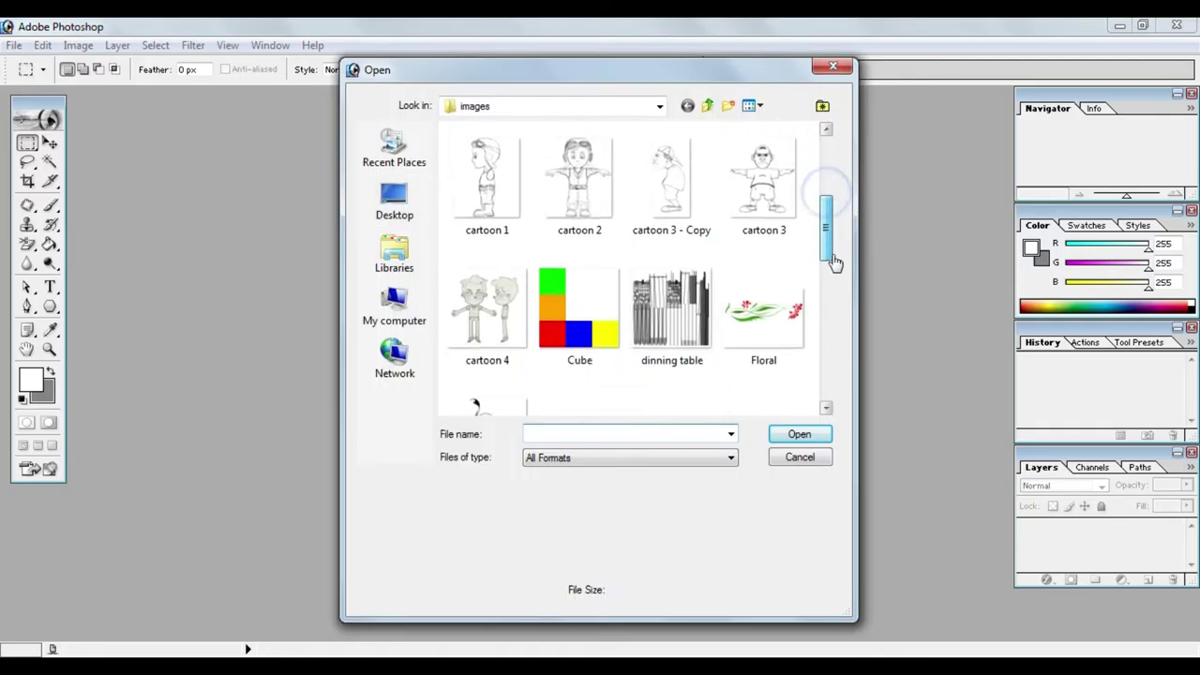
pyautogui.click(671, 211)
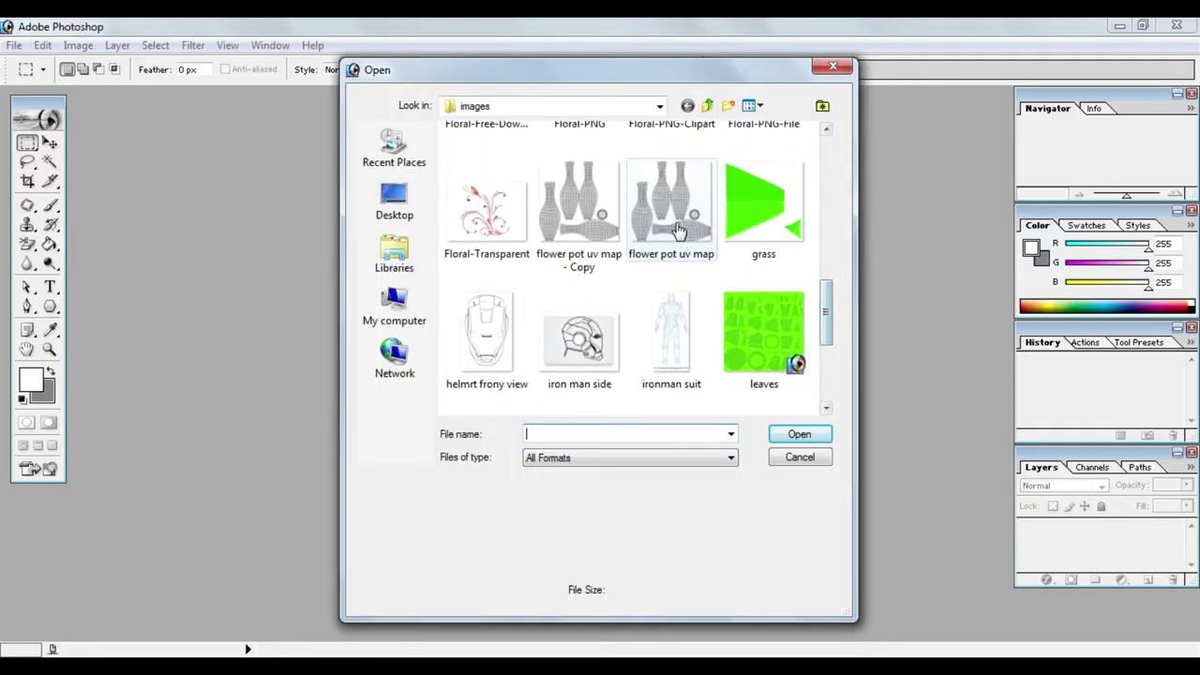
pyautogui.click(793, 437)
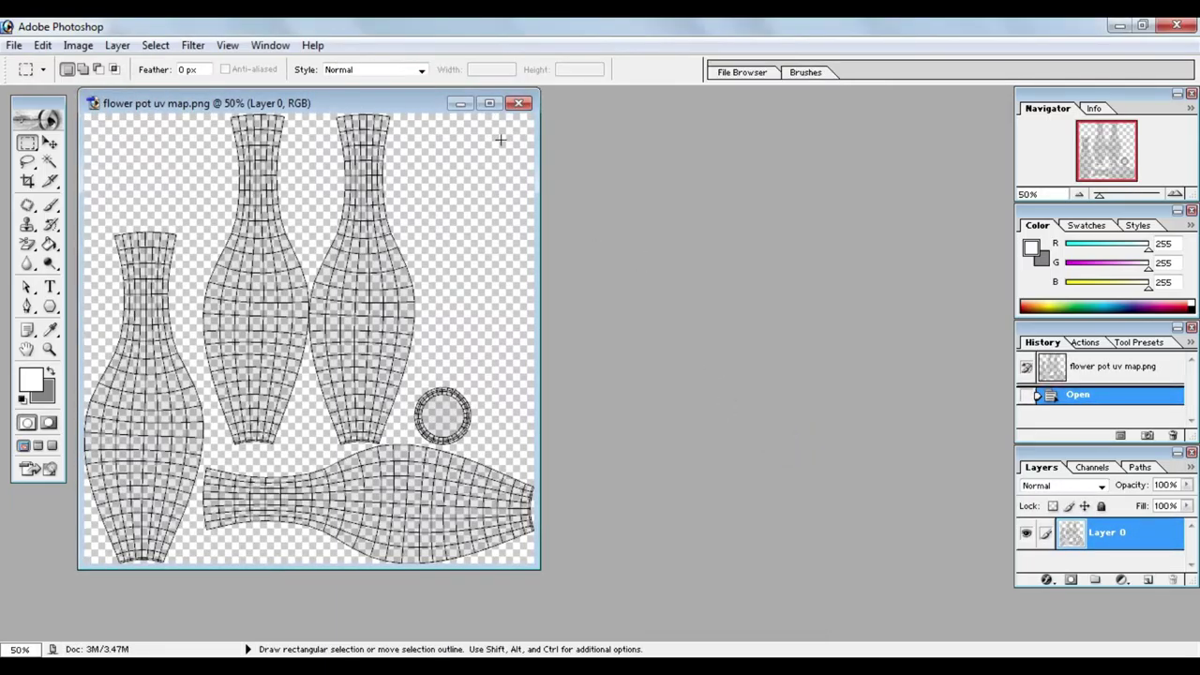
# Step: Add a new Layer 1, fill it white with the Paint Bucket, and hide it
pyautogui.click(116, 47)
pyautogui.moveTo(141, 66)
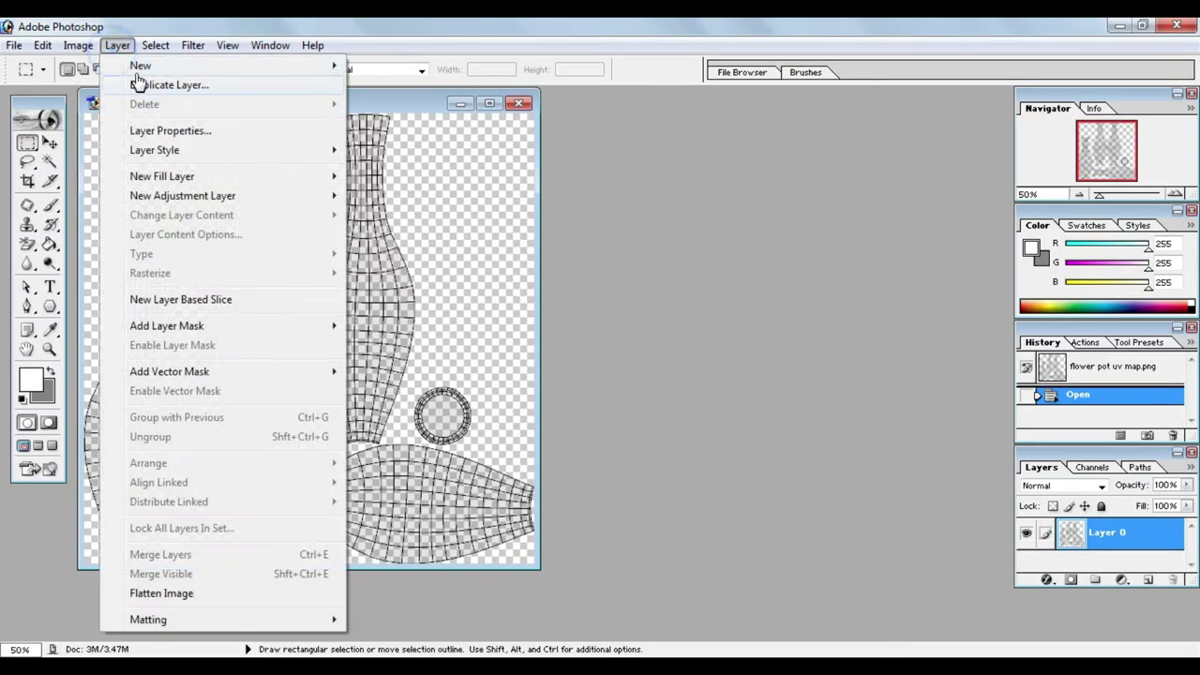
pyautogui.click(480, 68)
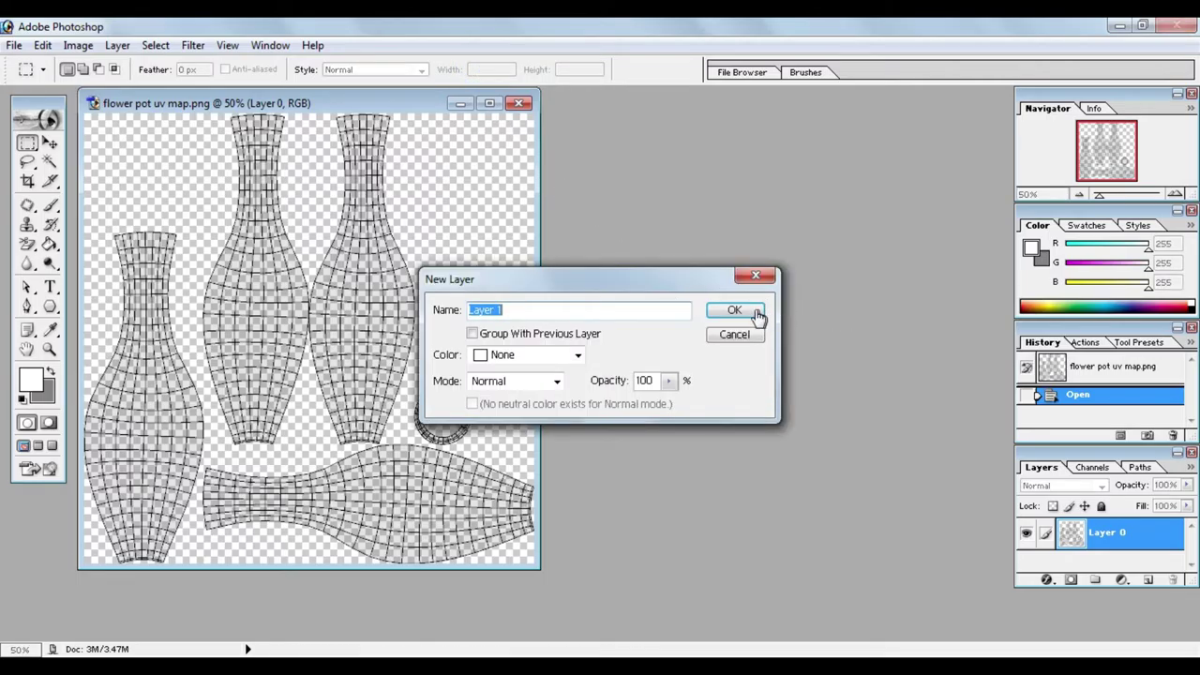
pyautogui.click(755, 312)
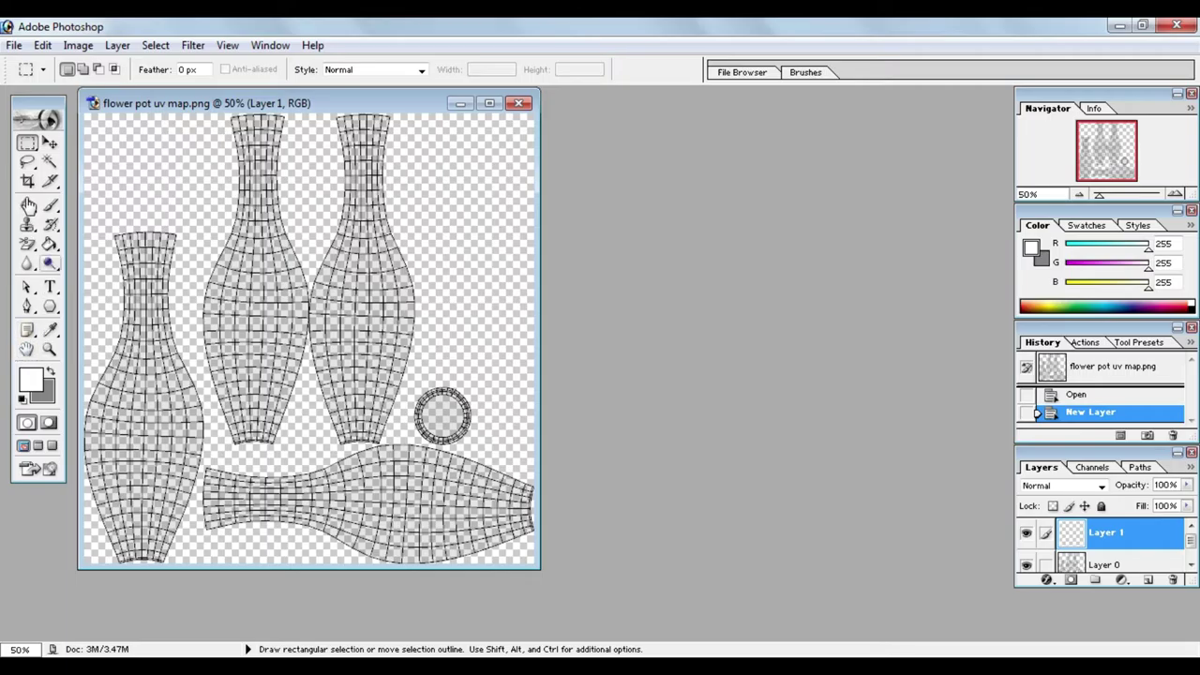
pyautogui.moveTo(49, 246); pyautogui.dragTo(89, 260)
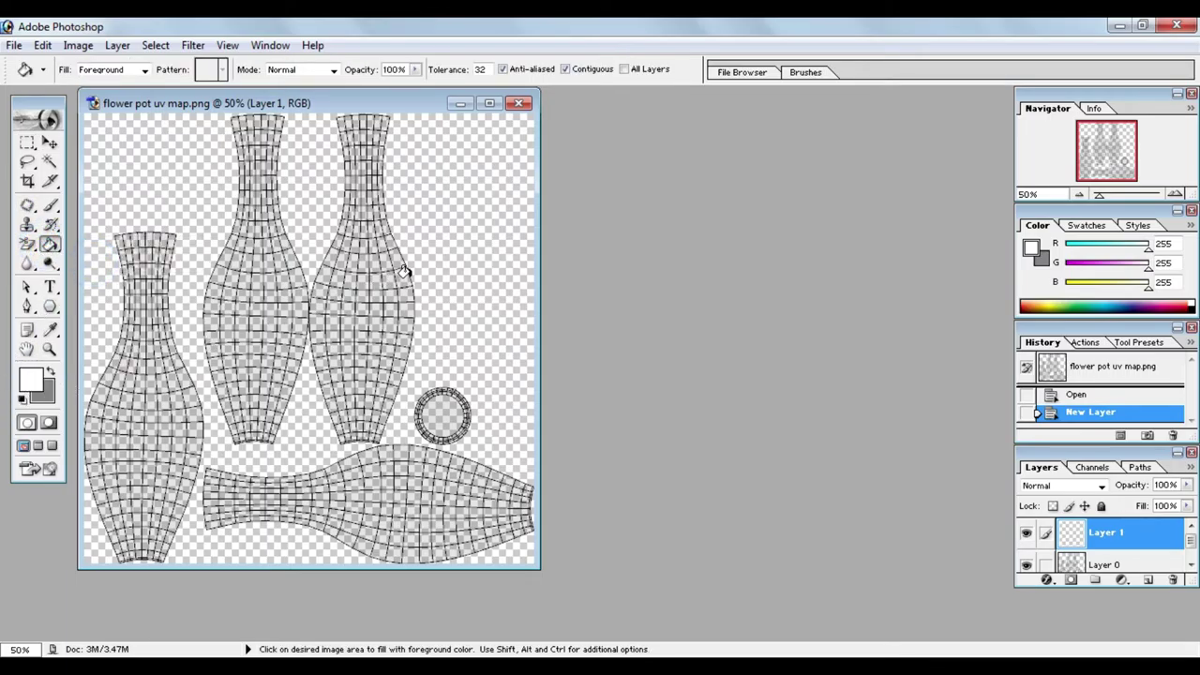
pyautogui.click(447, 269)
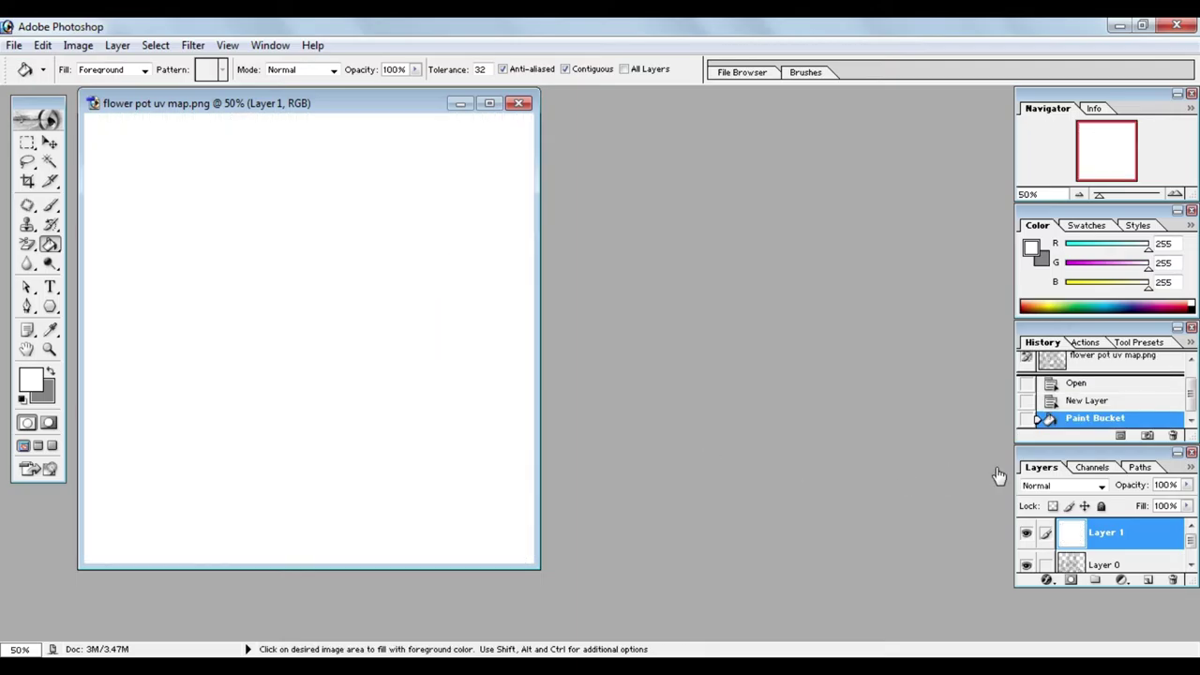
pyautogui.click(1026, 536)
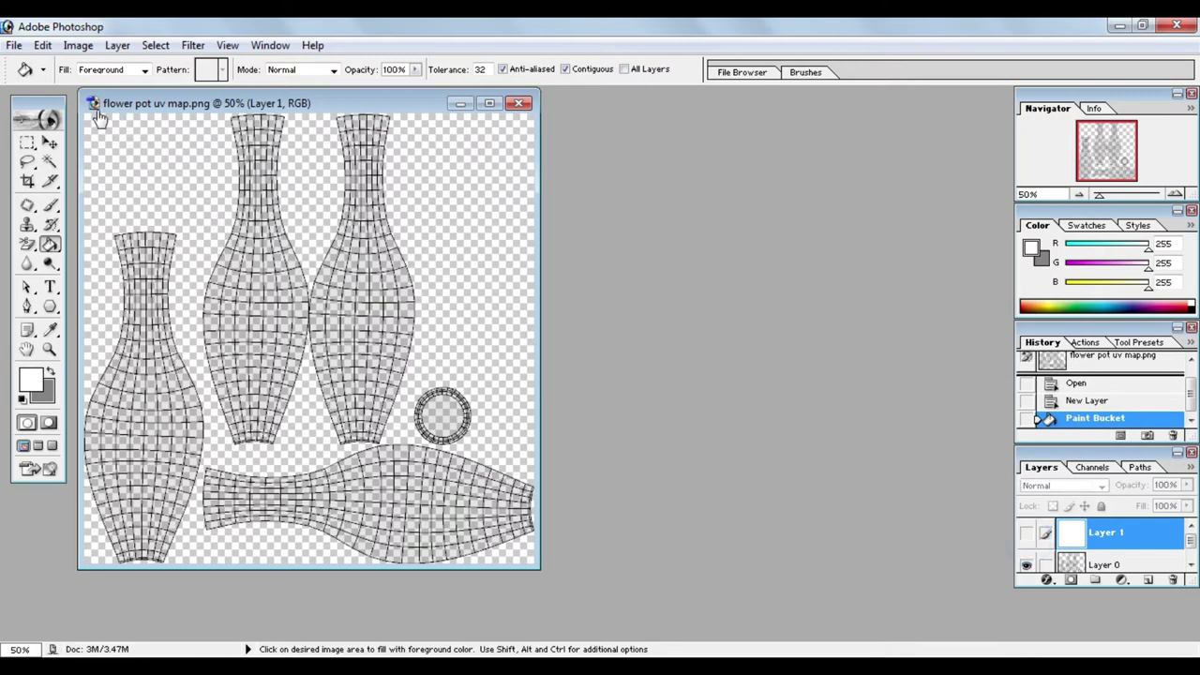
pyautogui.click(14, 47)
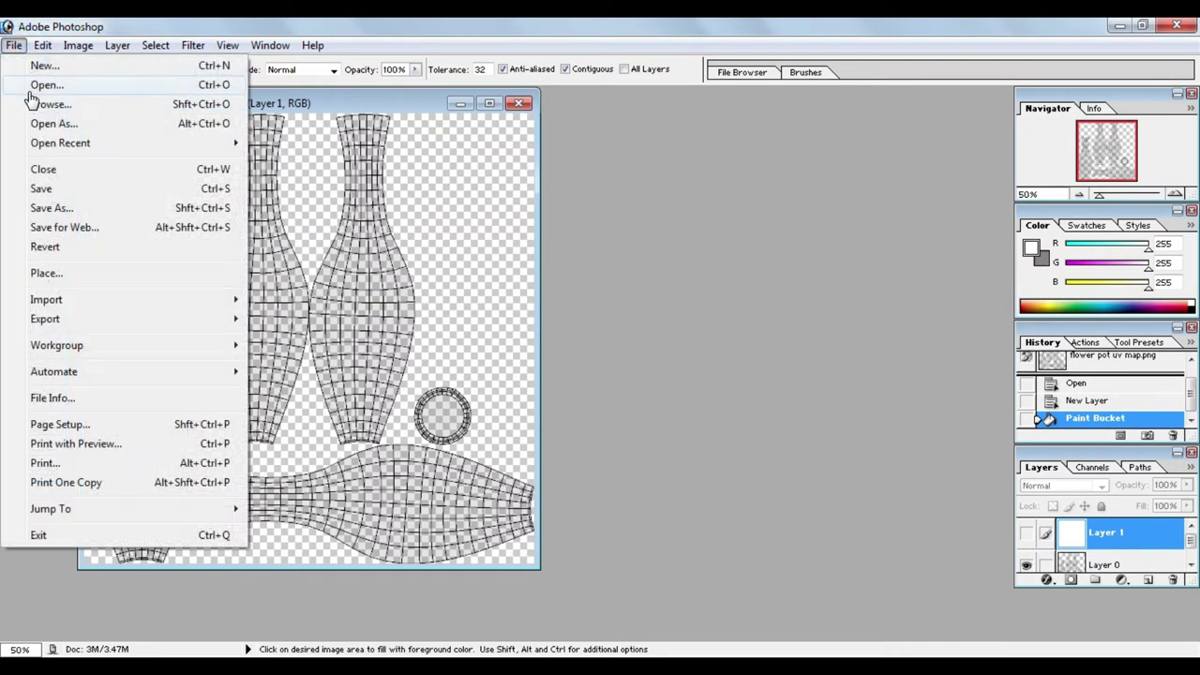
# Step: Open the orange watercolor flowers PNG
pyautogui.click(31, 89)
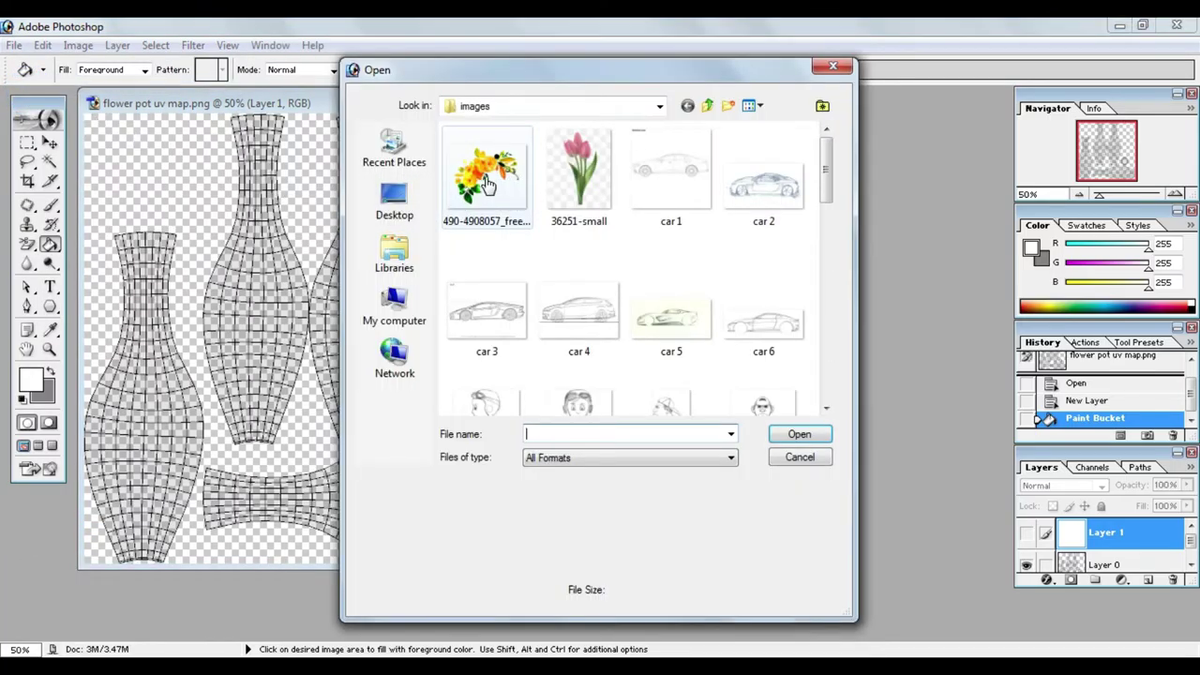
pyautogui.click(487, 184)
pyautogui.click(799, 434)
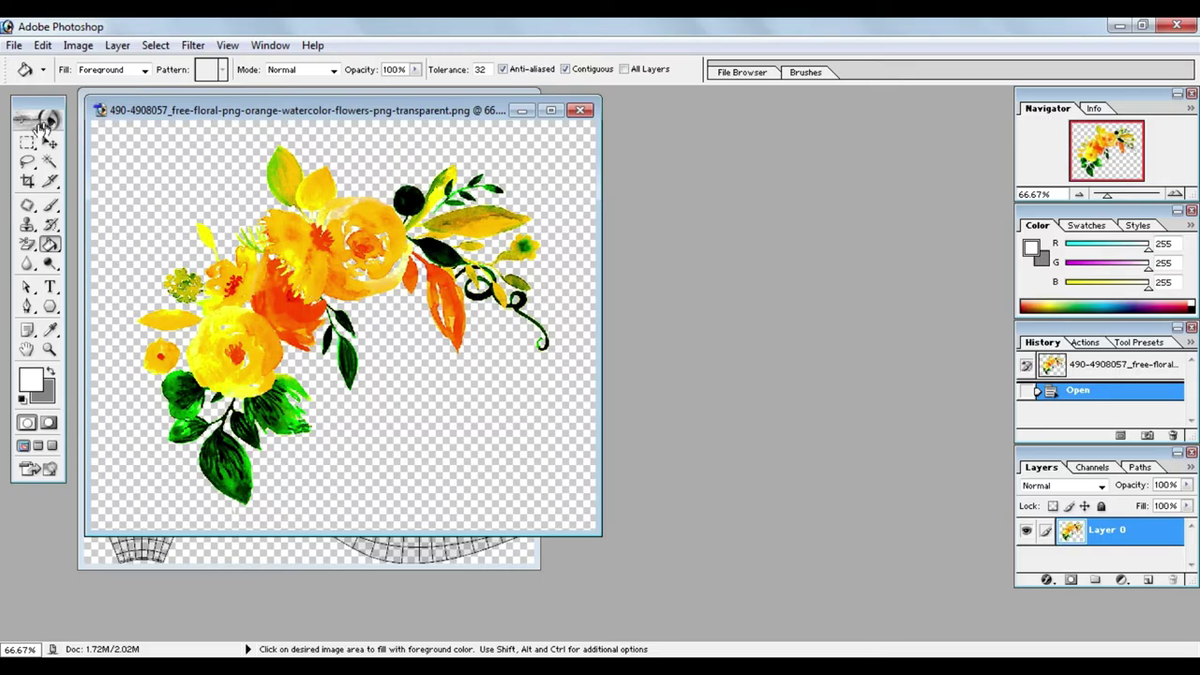
# Step: Copy the entire floral canvas, then return to the flower pot uv map document
pyautogui.click(25, 146)
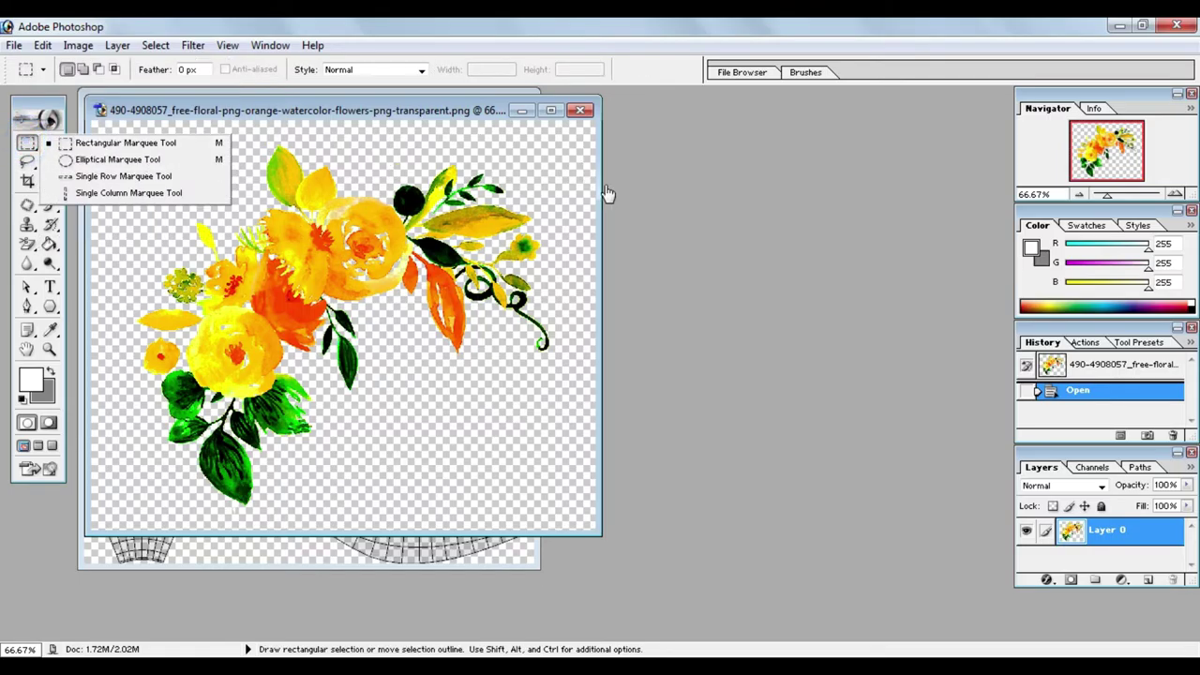
pyautogui.moveTo(600, 185); pyautogui.dragTo(767, 186)
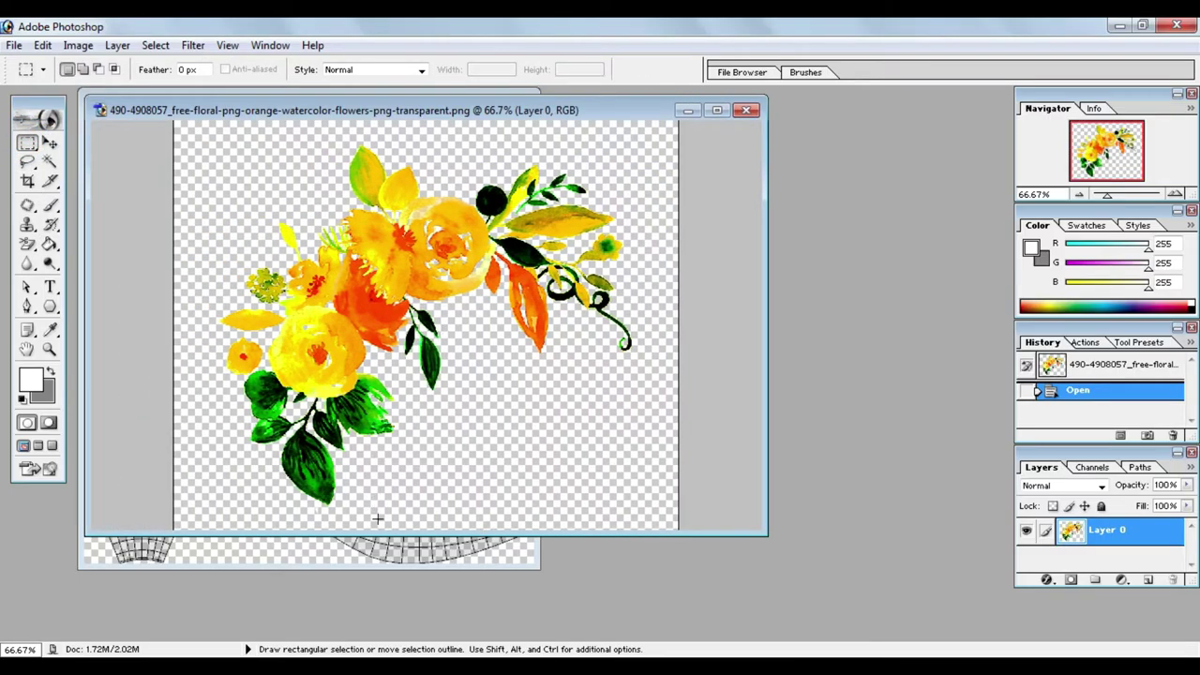
pyautogui.moveTo(374, 532); pyautogui.dragTo(374, 628)
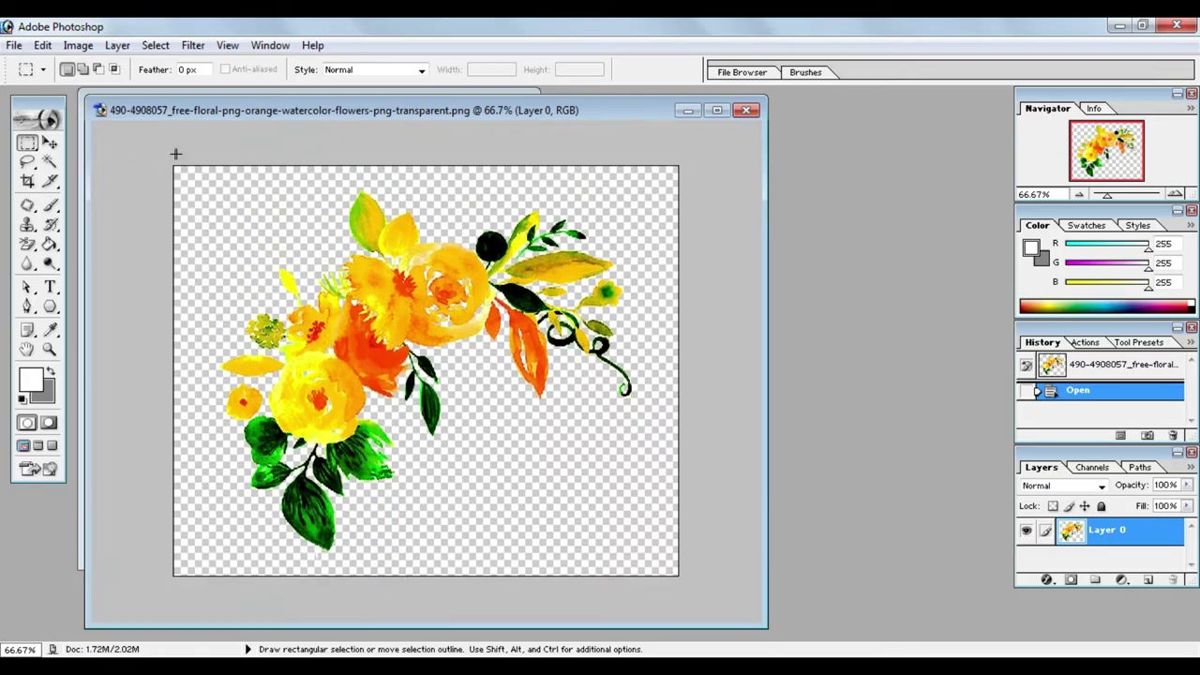
pyautogui.moveTo(674, 167); pyautogui.dragTo(715, 587)
pyautogui.hotkey('ctrl', 'c')
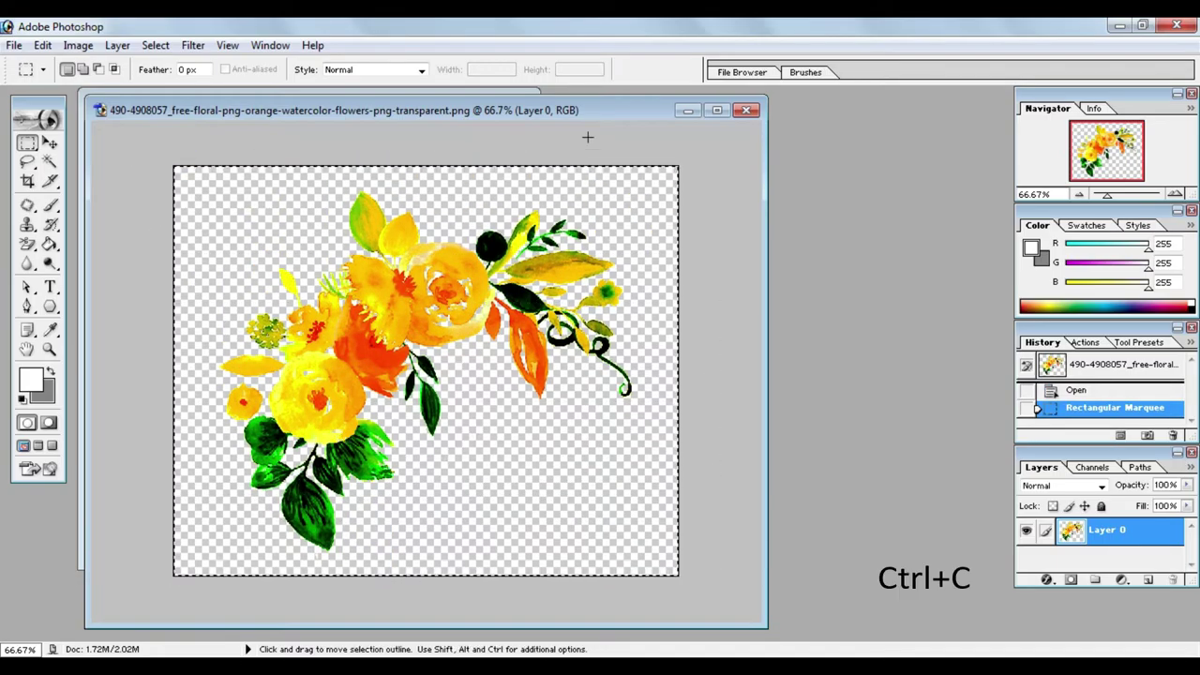
pyautogui.click(684, 110)
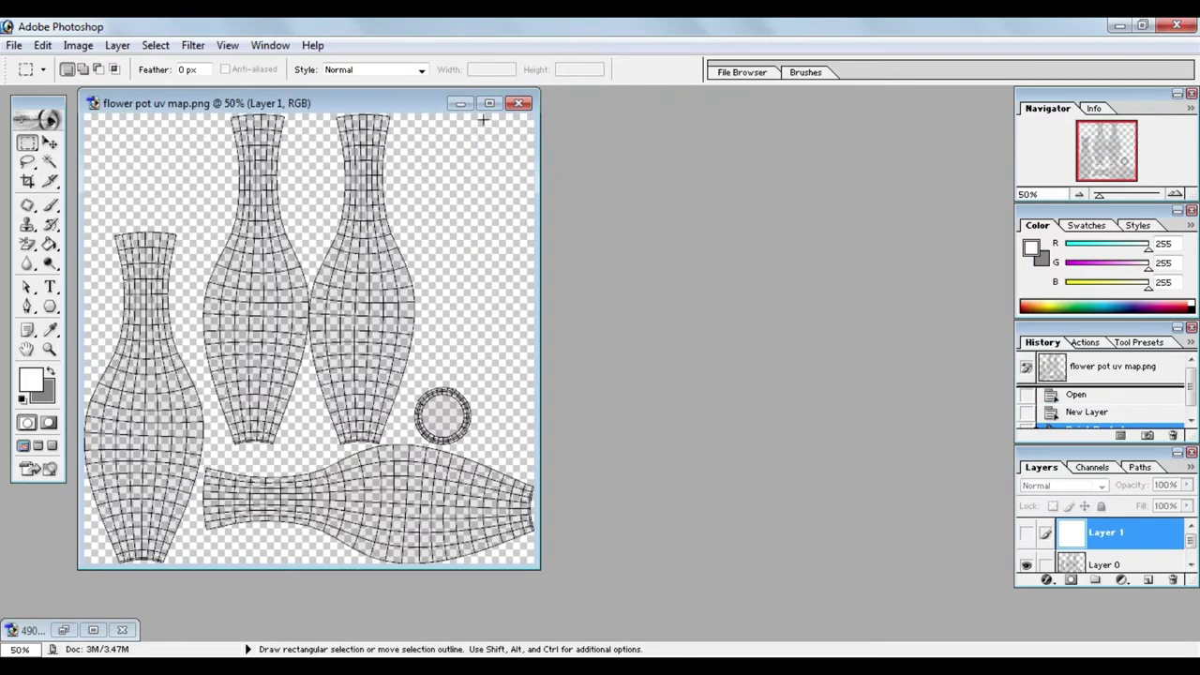
pyautogui.click(490, 104)
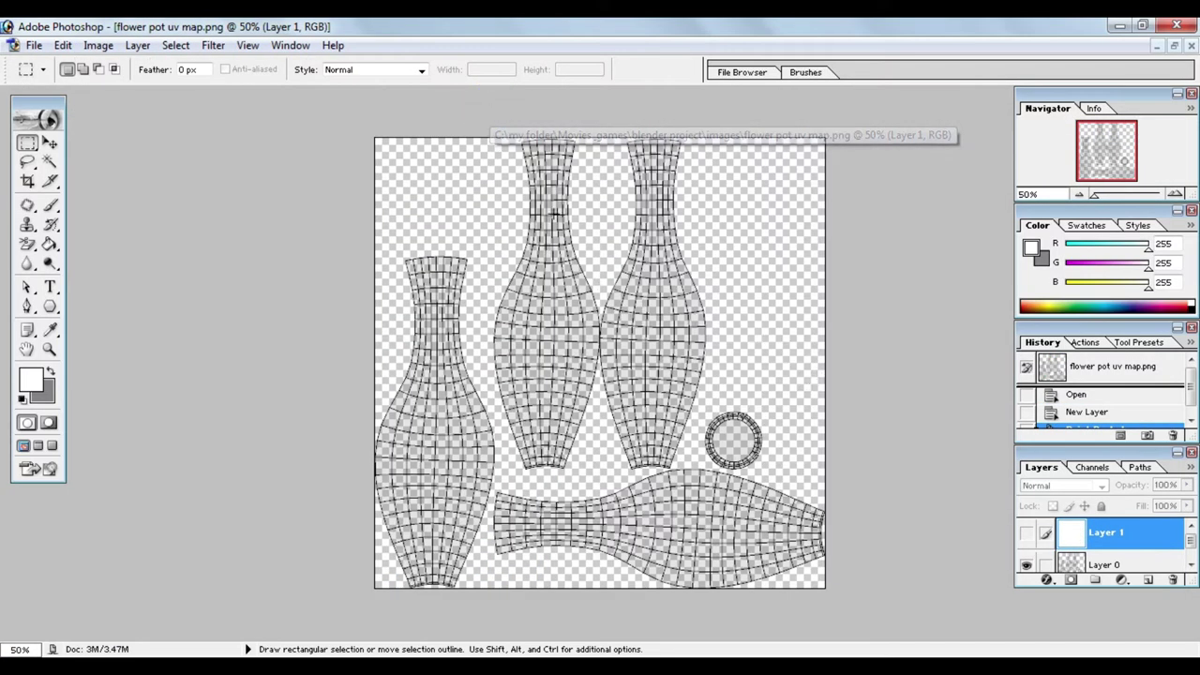
# Step: Create a new Layer 2 and paste the bouquet onto it
pyautogui.click(140, 46)
pyautogui.moveTo(161, 65)
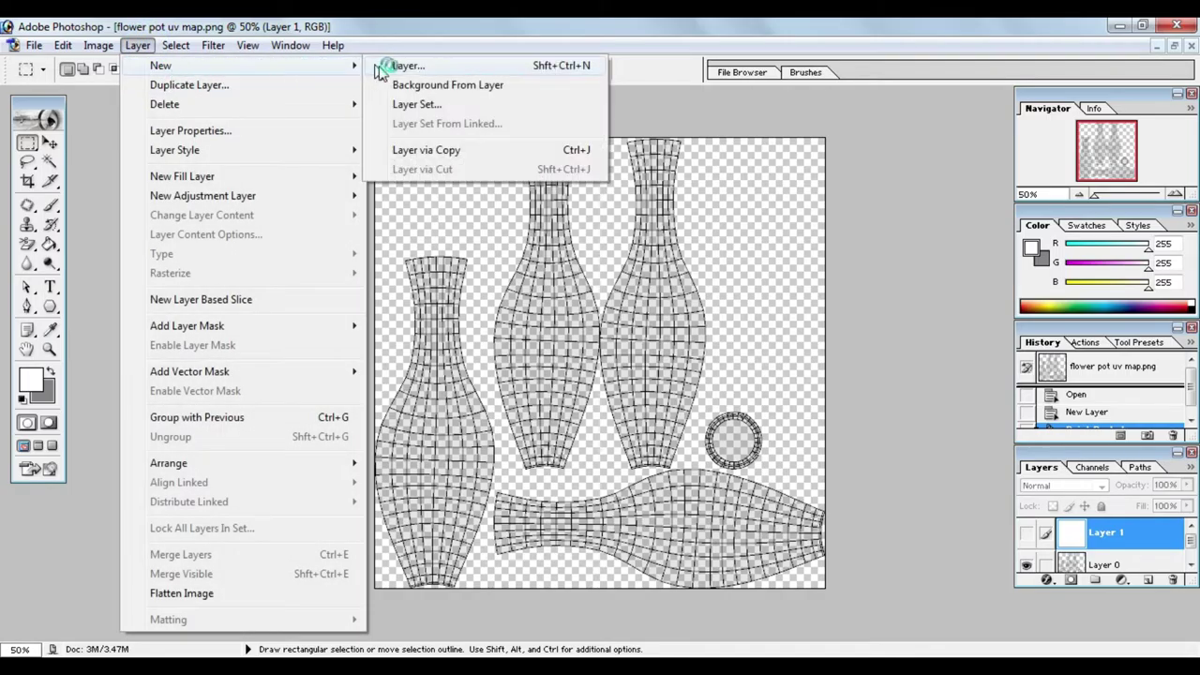
pyautogui.click(385, 66)
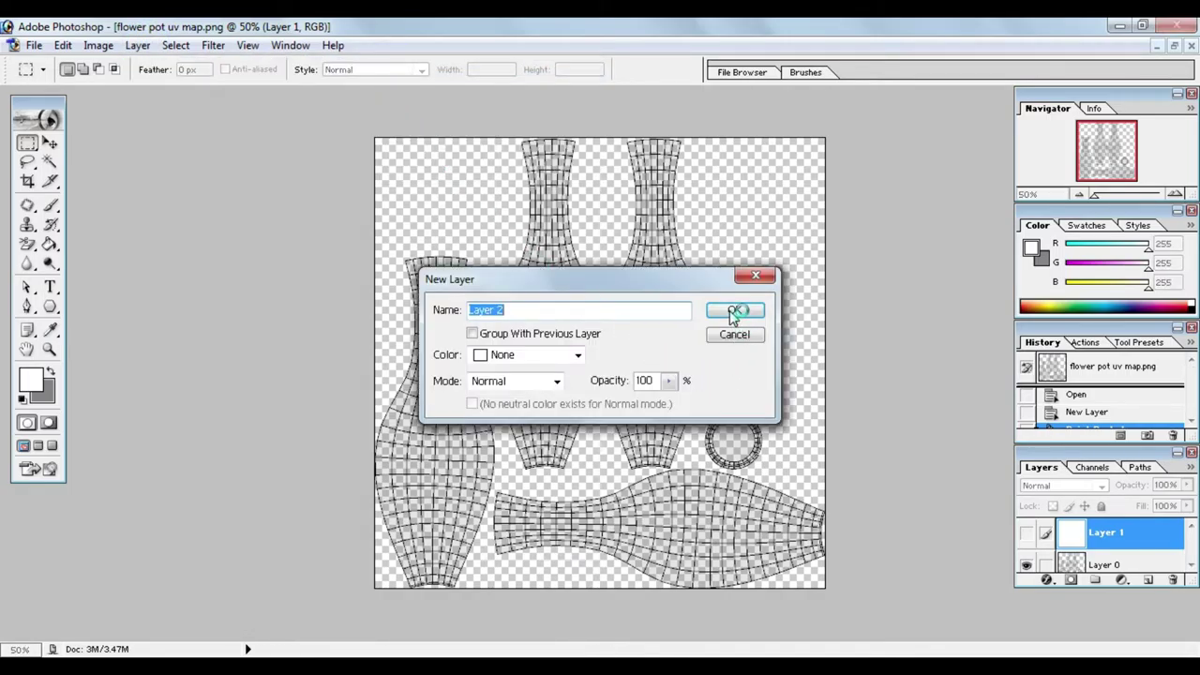
pyautogui.click(733, 312)
pyautogui.hotkey('ctrl', 'v')
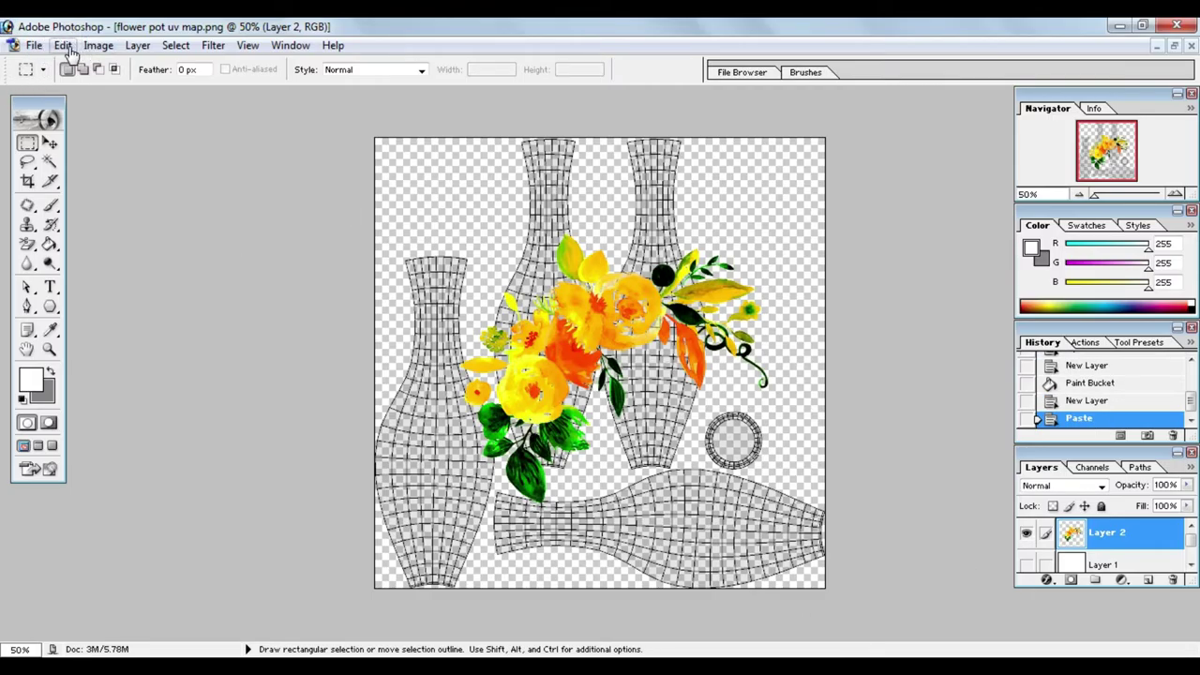
# Step: Apply an initial scale transform to the bouquet while zooming in on the UV map
pyautogui.click(66, 47)
pyautogui.moveTo(103, 391)
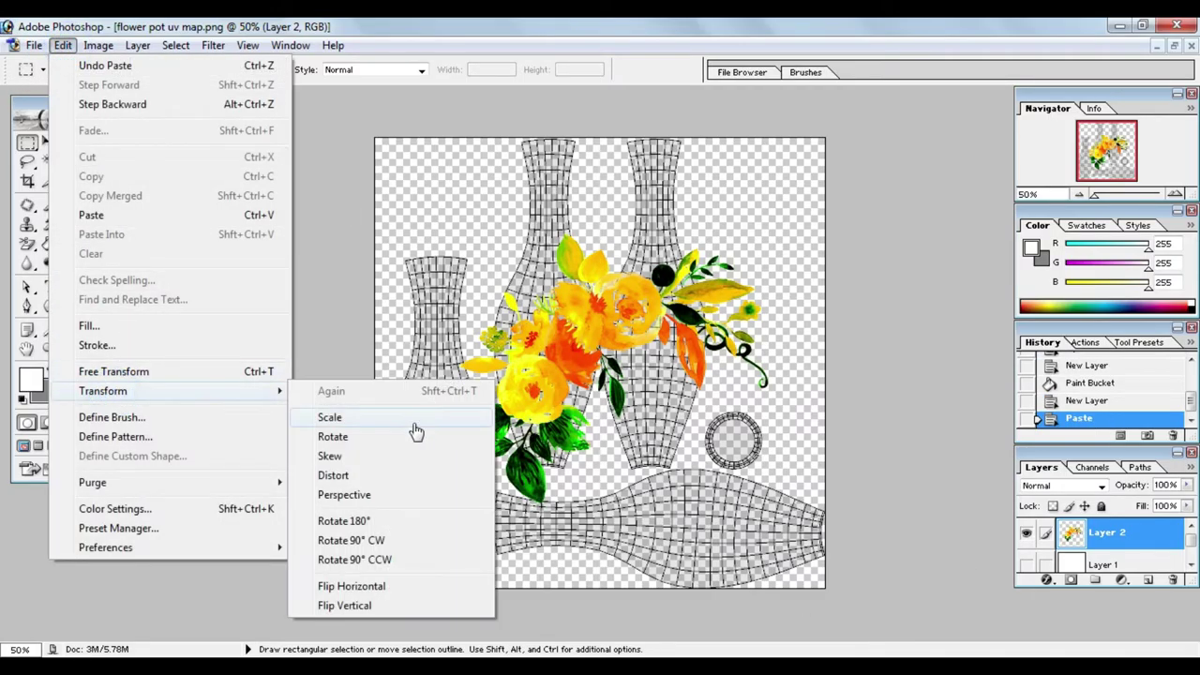
pyautogui.click(330, 417)
pyautogui.hotkey('ctrl', '0')
pyautogui.hotkey('ctrl', '+')
pyautogui.hotkey('ctrl', '+')
pyautogui.press('Return')
# Step: Rotate the bouquet onto the right vase and shrink it to fit inside
pyautogui.hotkey('ctrl', 't')
pyautogui.moveTo(605, 347); pyautogui.dragTo(829, 342)
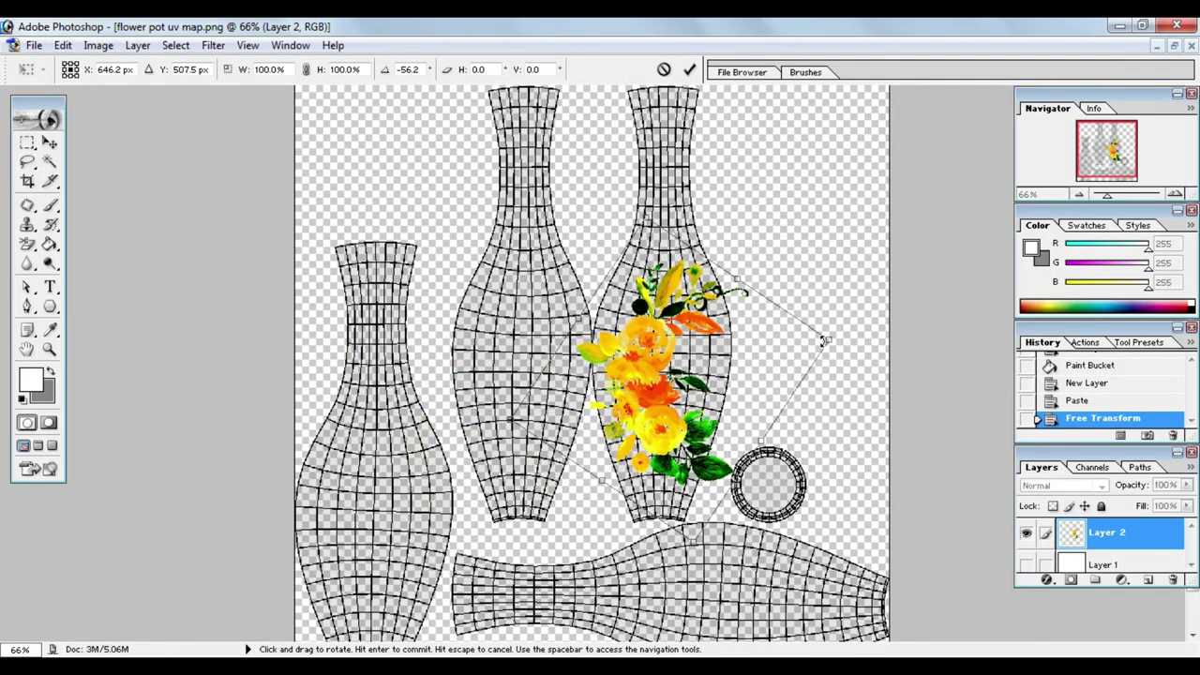
pyautogui.press('Return')
pyautogui.click(63, 45)
pyautogui.click(327, 415)
pyautogui.moveTo(767, 206)
pyautogui.mouseDown()
pyautogui.moveTo(718, 263)
pyautogui.moveTo(714, 255)
pyautogui.mouseUp()
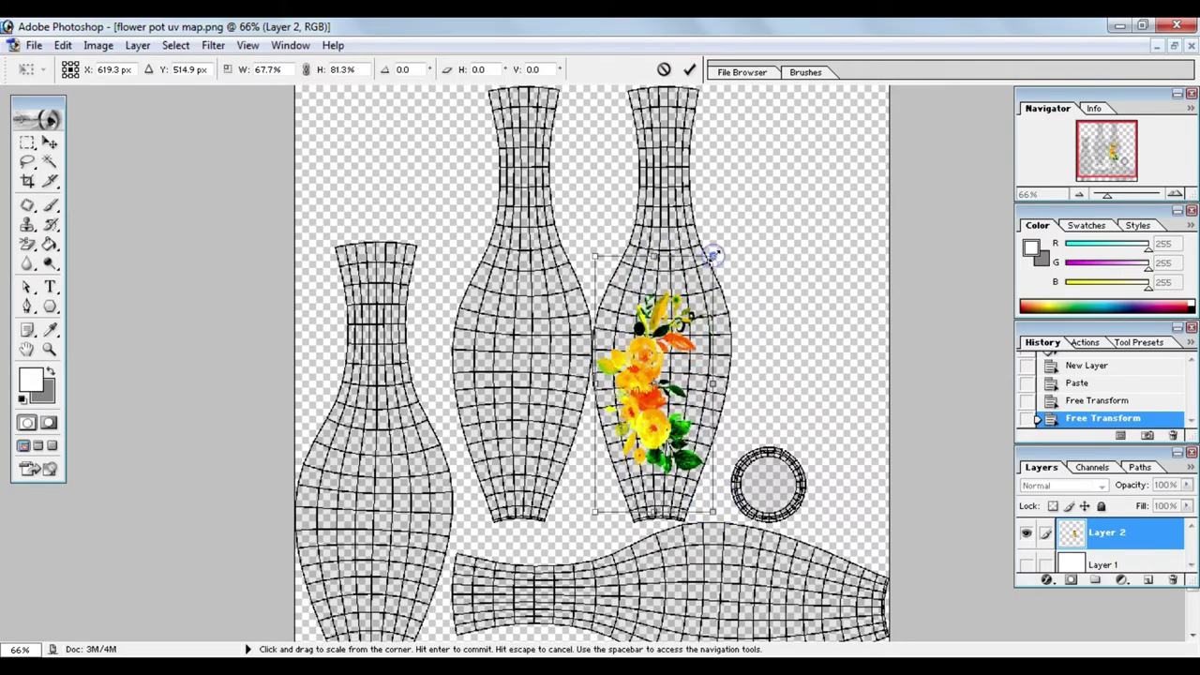
pyautogui.click(33, 45)
pyautogui.press('Return')
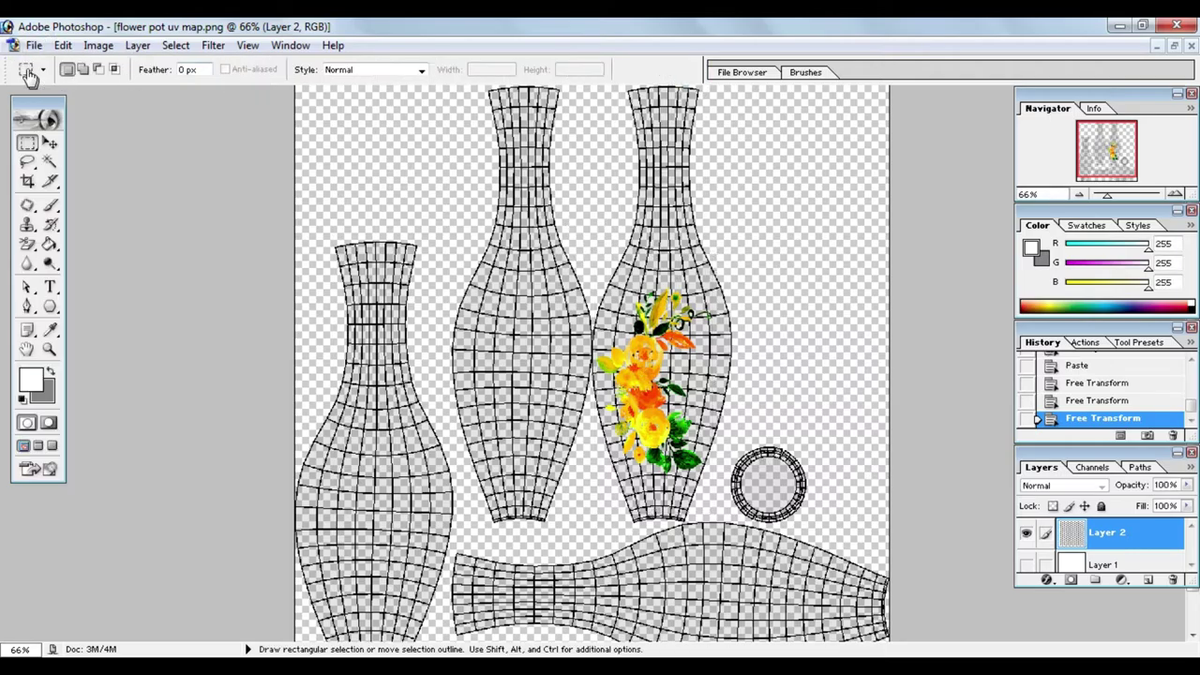
pyautogui.click(34, 45)
# Step: Open the Floral-PNG-File swirl image
pyautogui.click(34, 101)
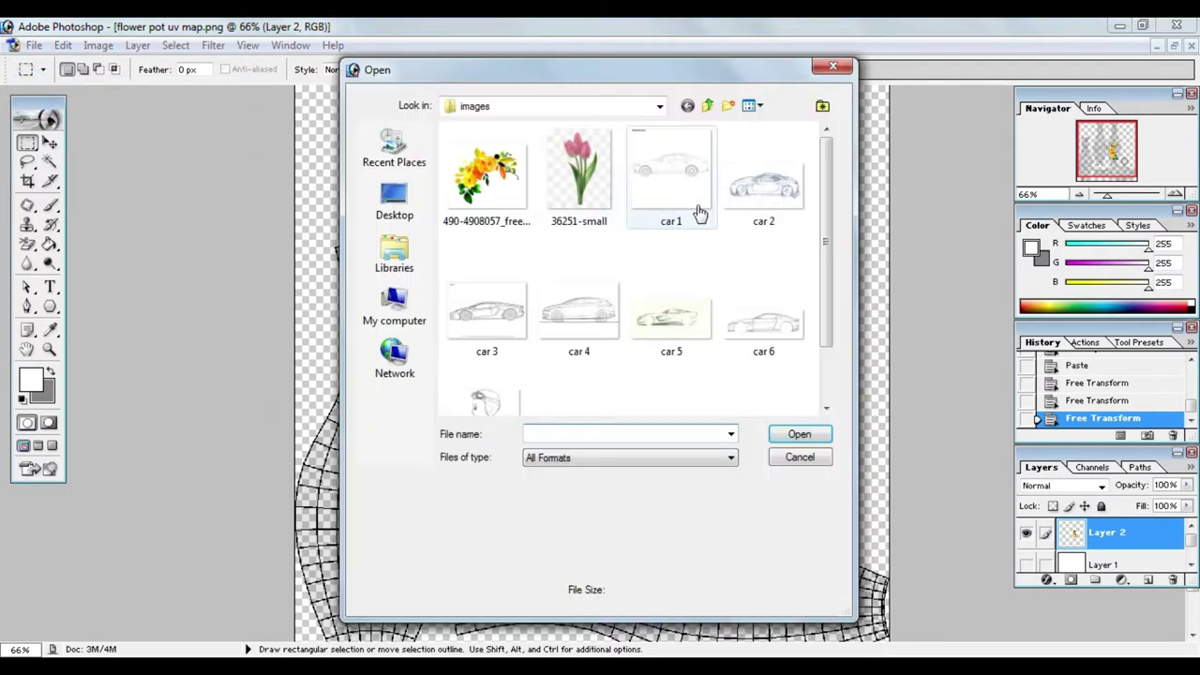
pyautogui.moveTo(825, 214); pyautogui.dragTo(830, 367)
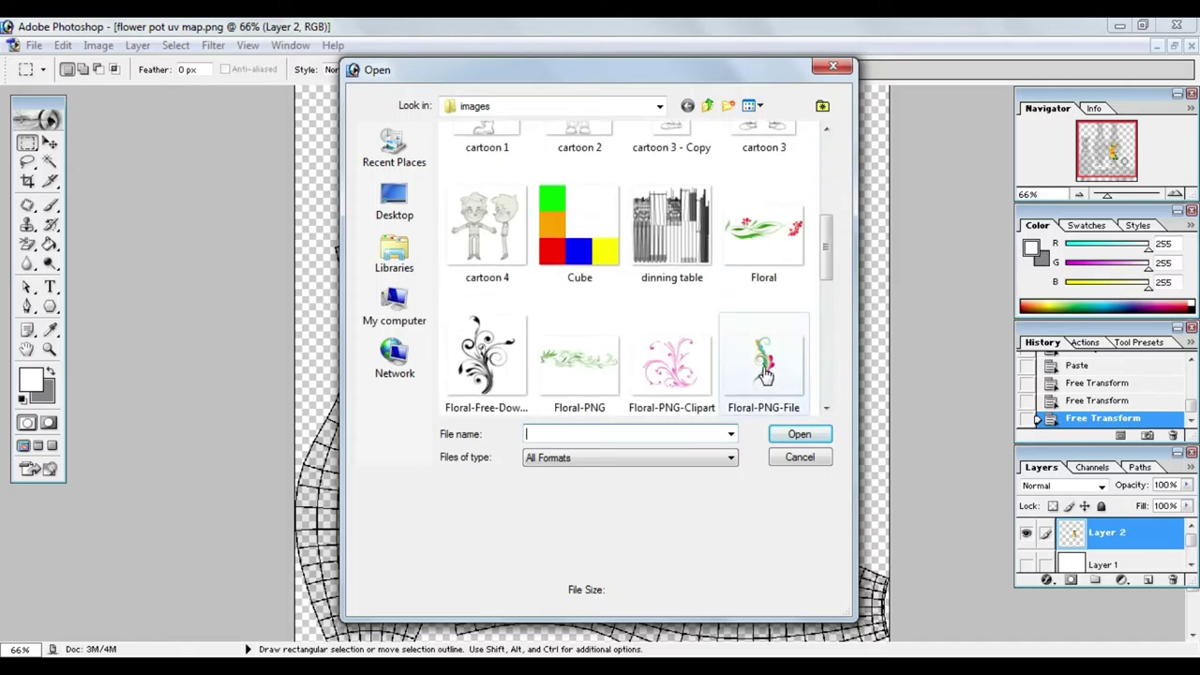
pyautogui.click(764, 373)
pyautogui.click(794, 433)
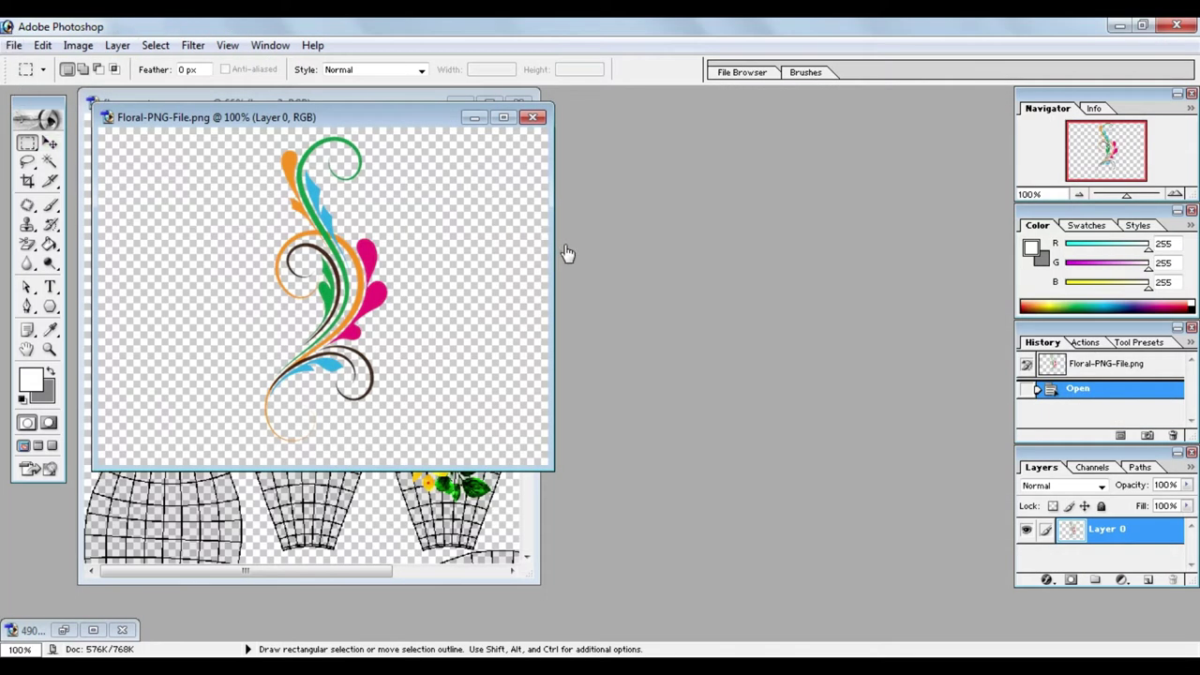
# Step: Select and copy the whole swirl image, then put its window away
pyautogui.moveTo(553, 242); pyautogui.dragTo(713, 244)
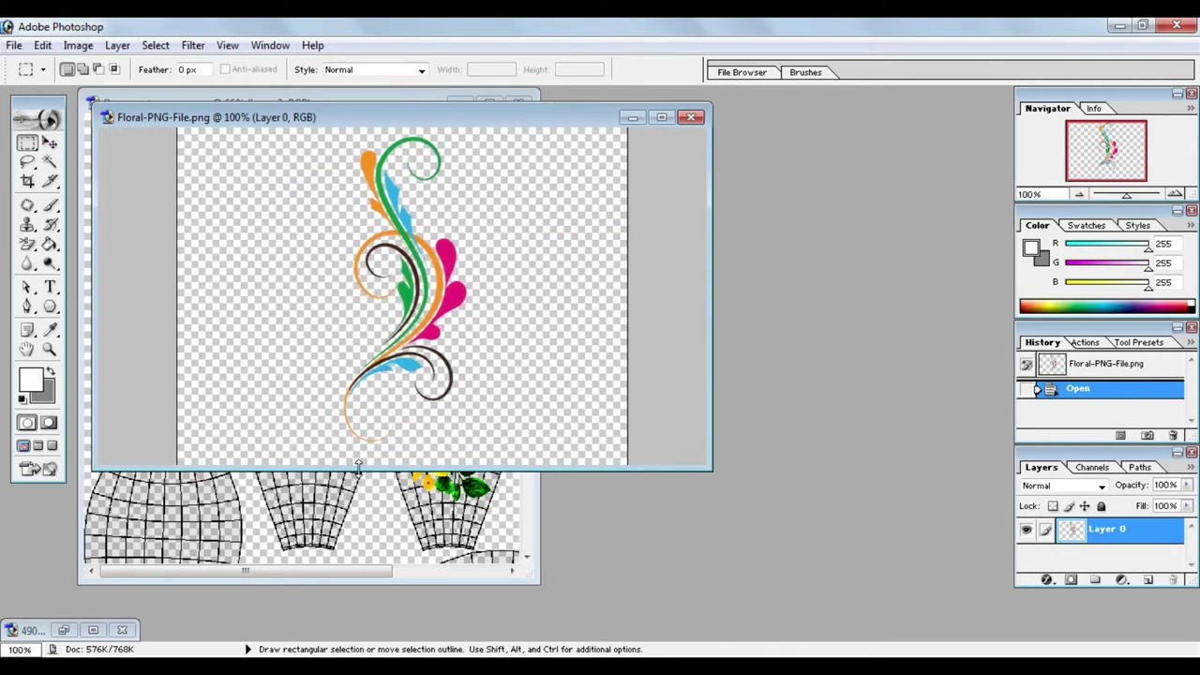
pyautogui.moveTo(357, 466); pyautogui.dragTo(357, 579)
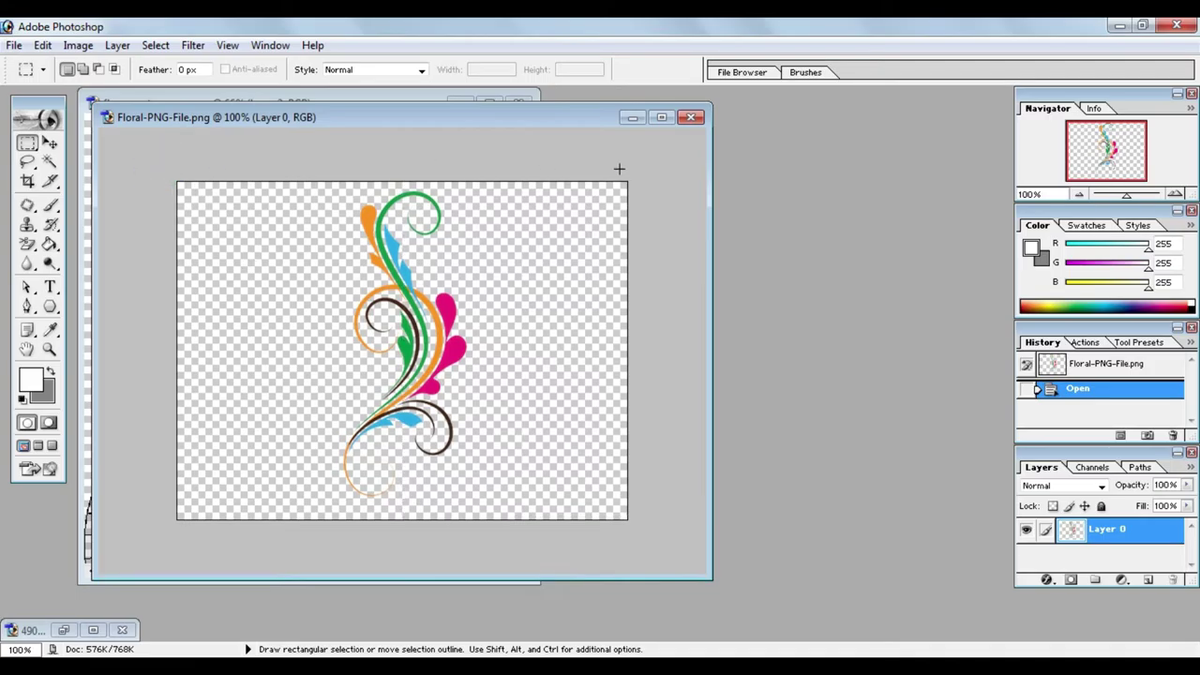
pyautogui.moveTo(656, 389); pyautogui.dragTo(651, 519)
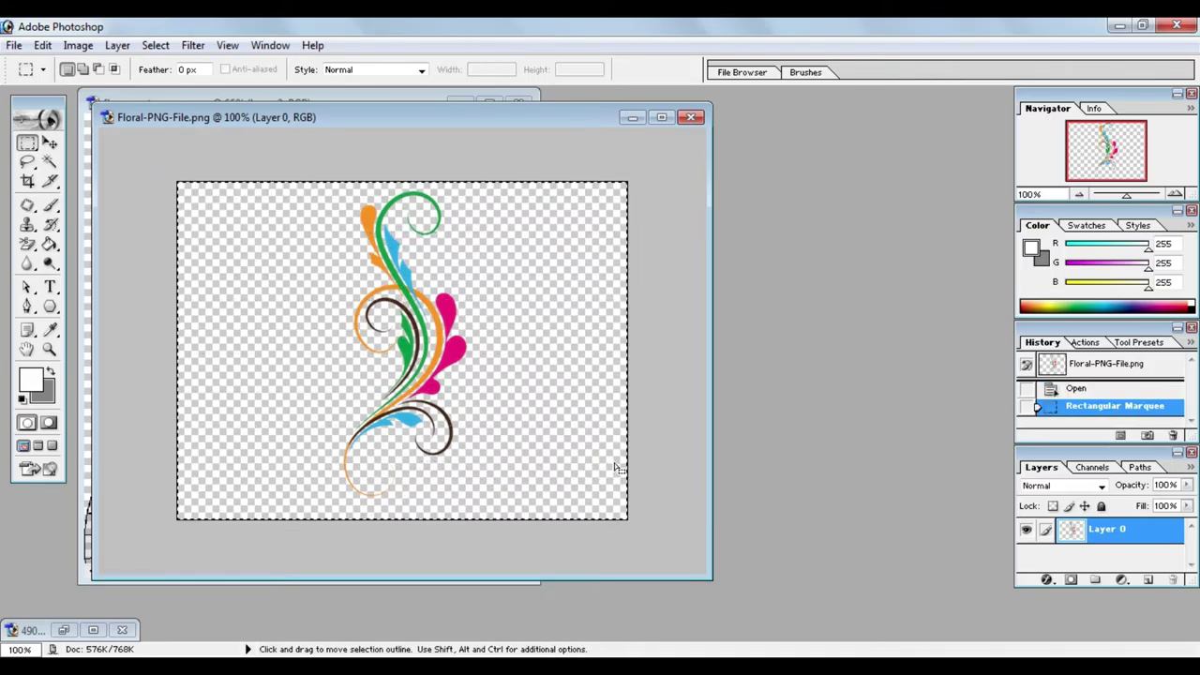
pyautogui.hotkey('ctrl', 'c')
pyautogui.click(632, 118)
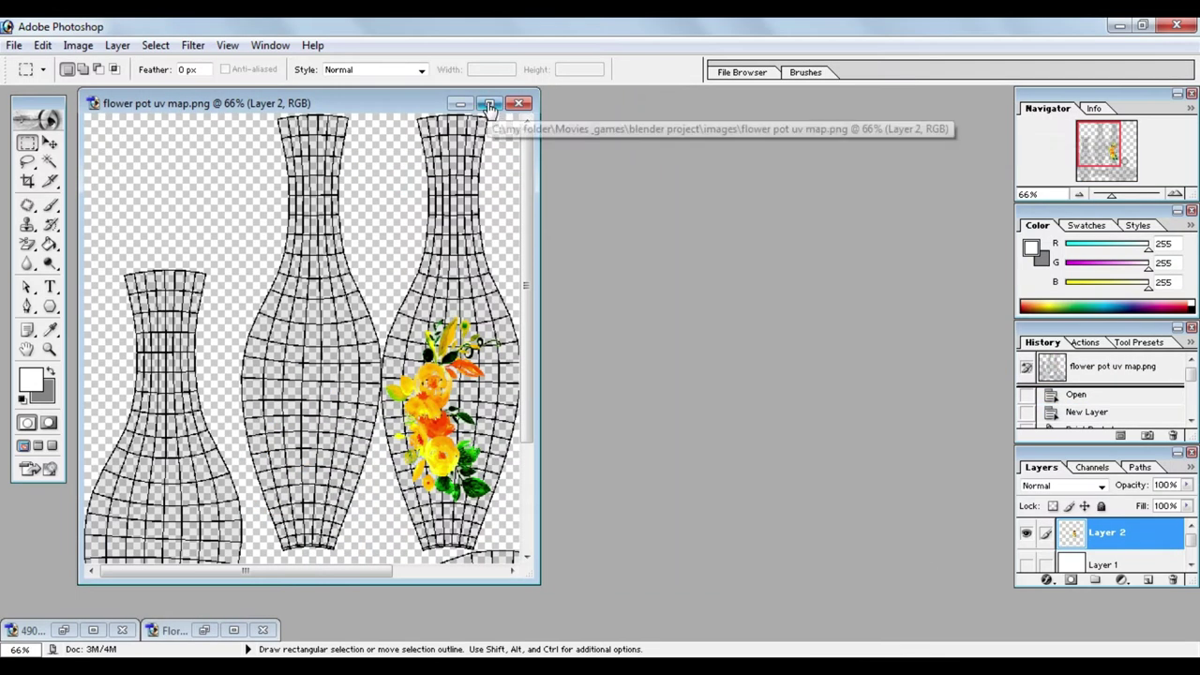
# Step: Paste the floral swirl into the maximized UV map as a new layer
pyautogui.click(484, 100)
pyautogui.scroll(-1, 863, 414)
pyautogui.scroll(-1, 863, 414)
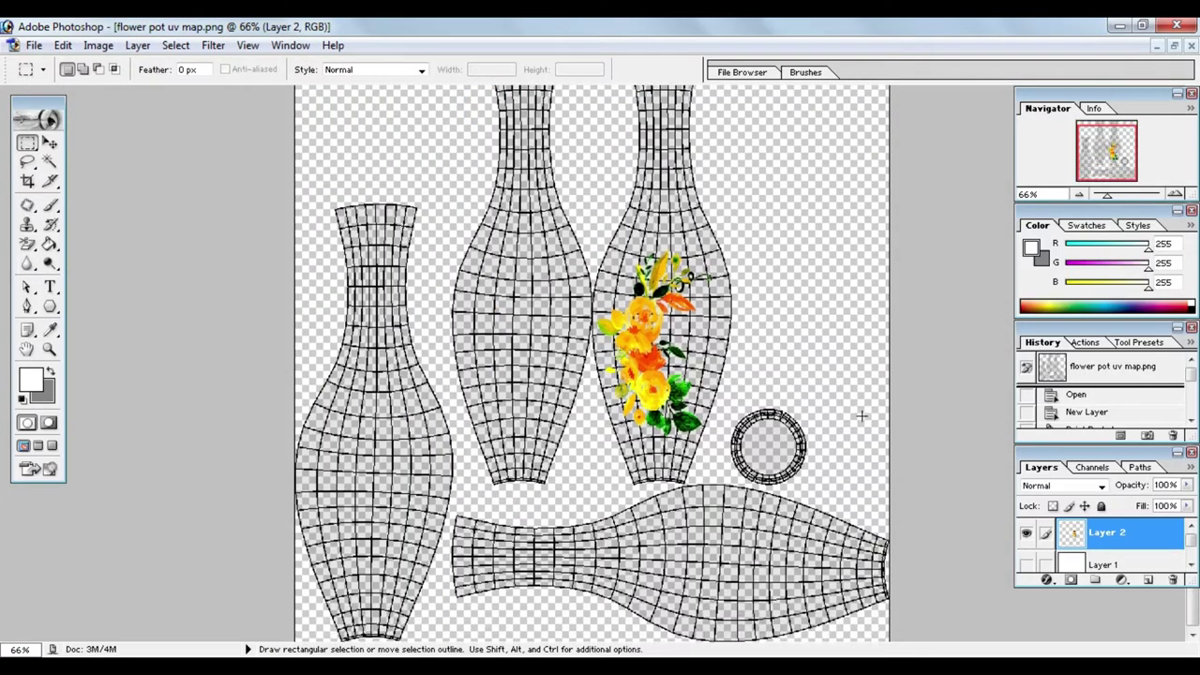
pyautogui.hotkey('ctrl', 'v')
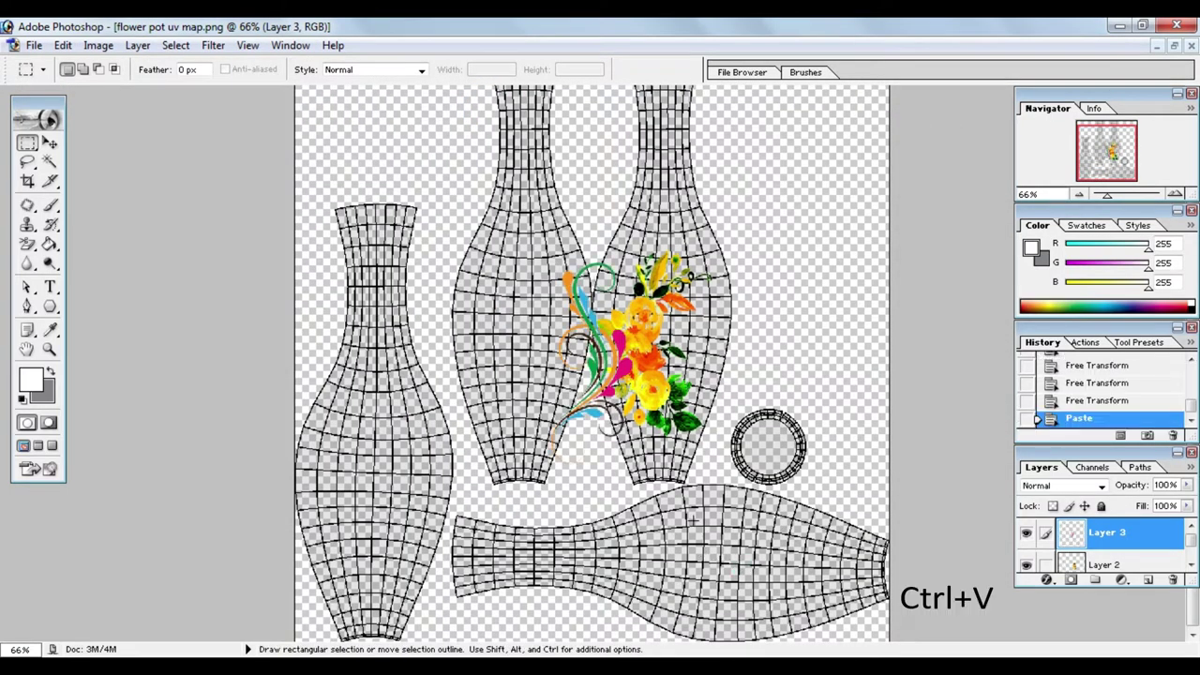
# Step: Rotate the swirl about -89° to lie sideways on the bottom pot shape
pyautogui.click(60, 47)
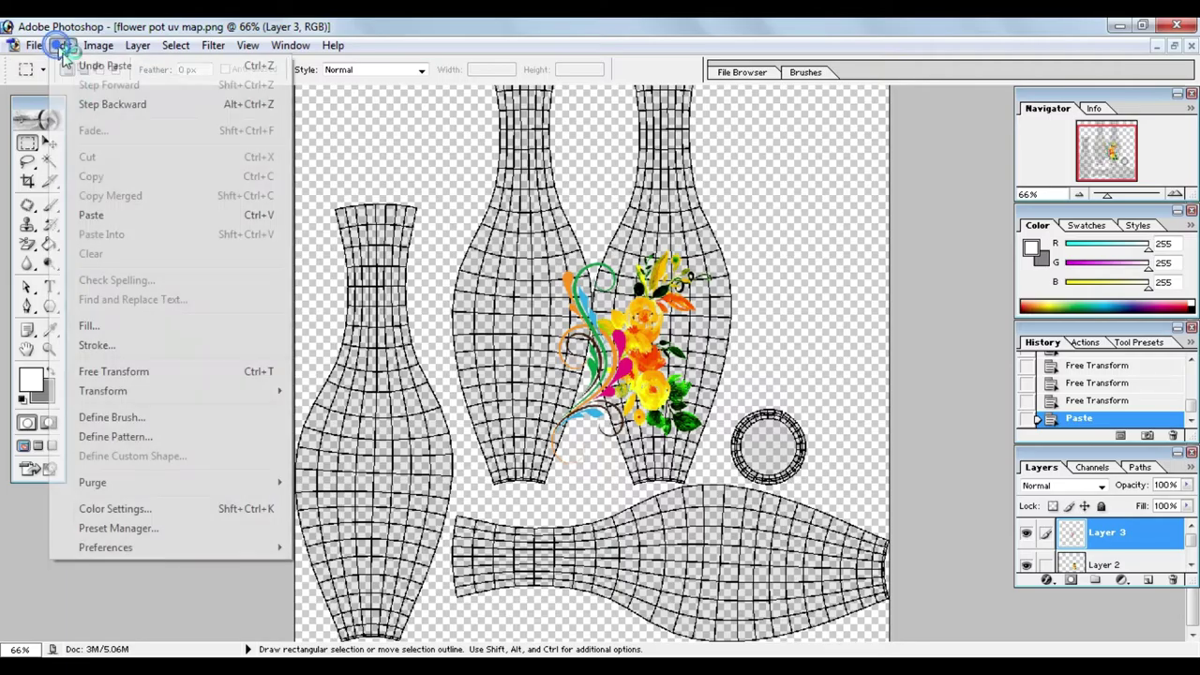
pyautogui.click(375, 428)
pyautogui.moveTo(476, 319)
pyautogui.mouseDown()
pyautogui.moveTo(478, 369)
pyautogui.moveTo(647, 645)
pyautogui.mouseUp()
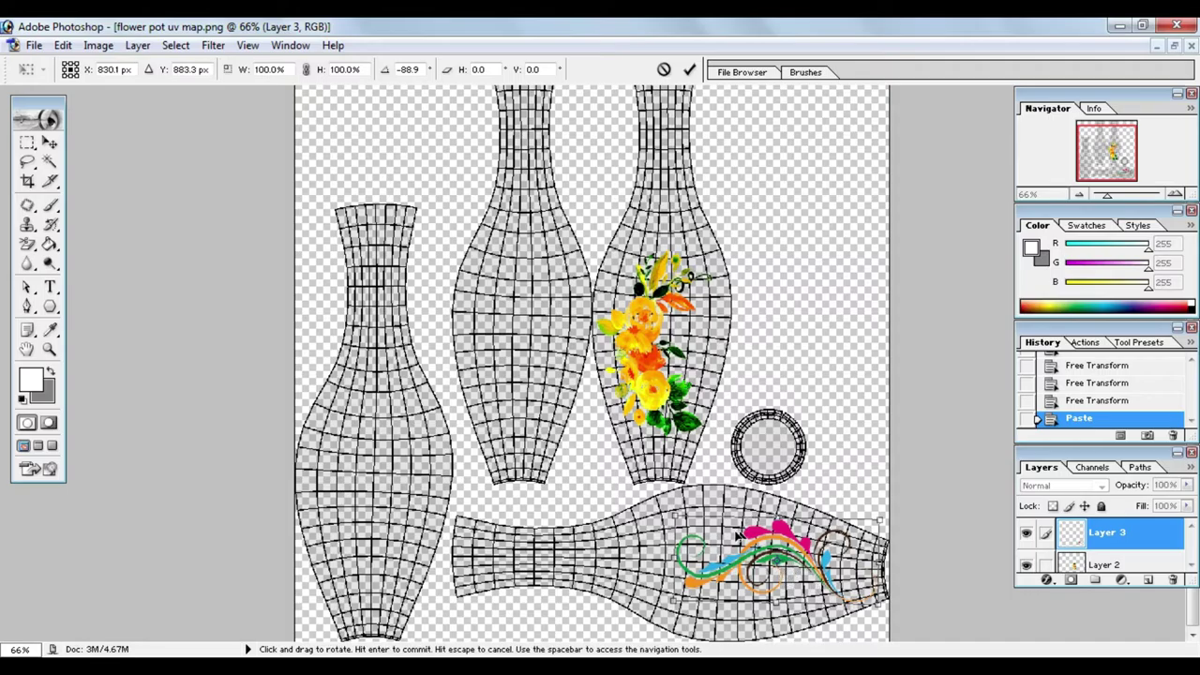
pyautogui.moveTo(792, 570); pyautogui.dragTo(794, 575)
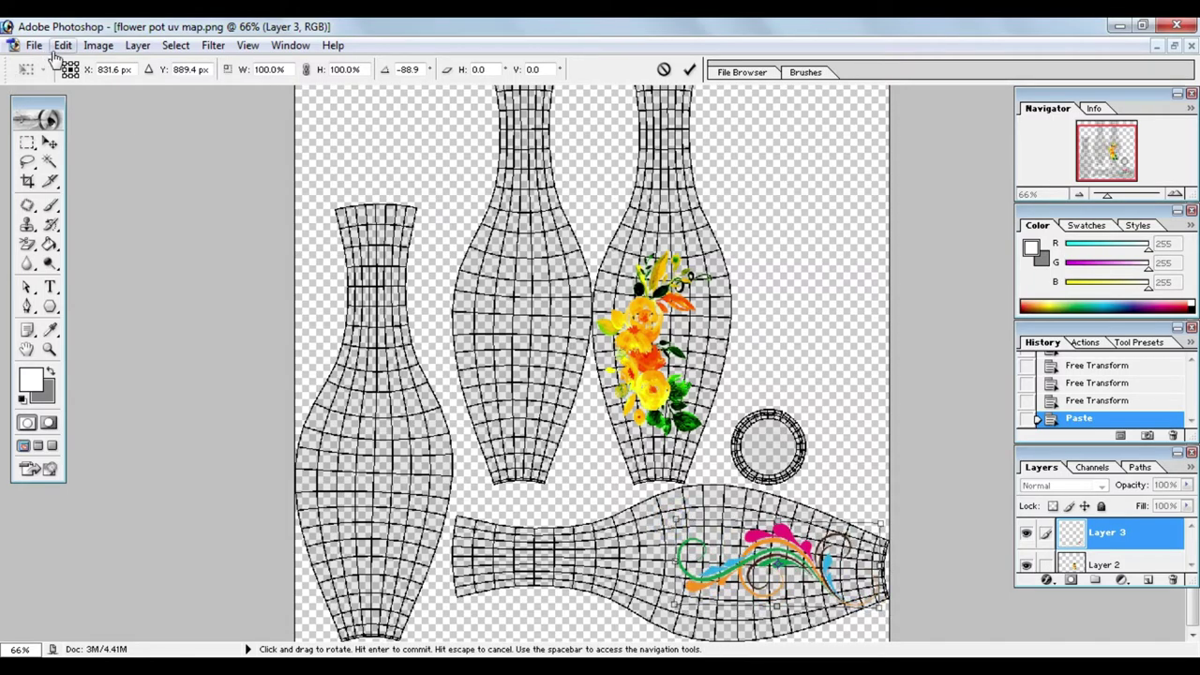
# Step: Enlarge the swirl from its corner, commit it, and make white Layer 1 visible
pyautogui.click(62, 45)
pyautogui.click(689, 69)
pyautogui.click(62, 45)
pyautogui.click(327, 414)
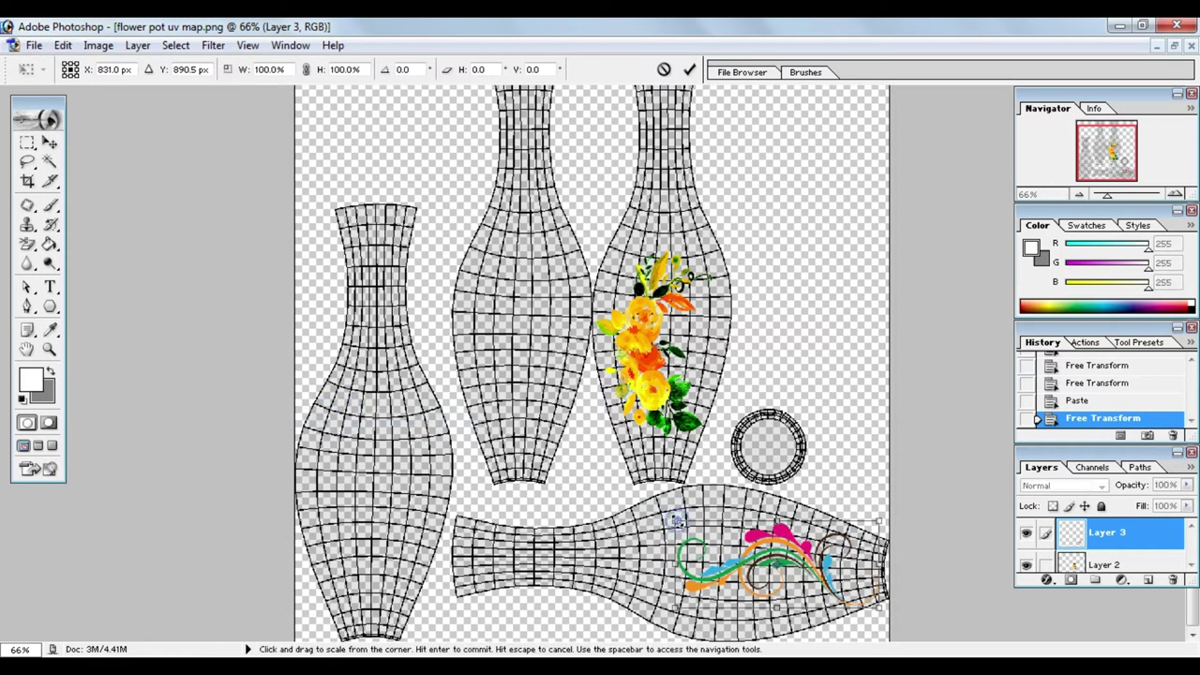
pyautogui.moveTo(676, 519); pyautogui.dragTo(638, 513)
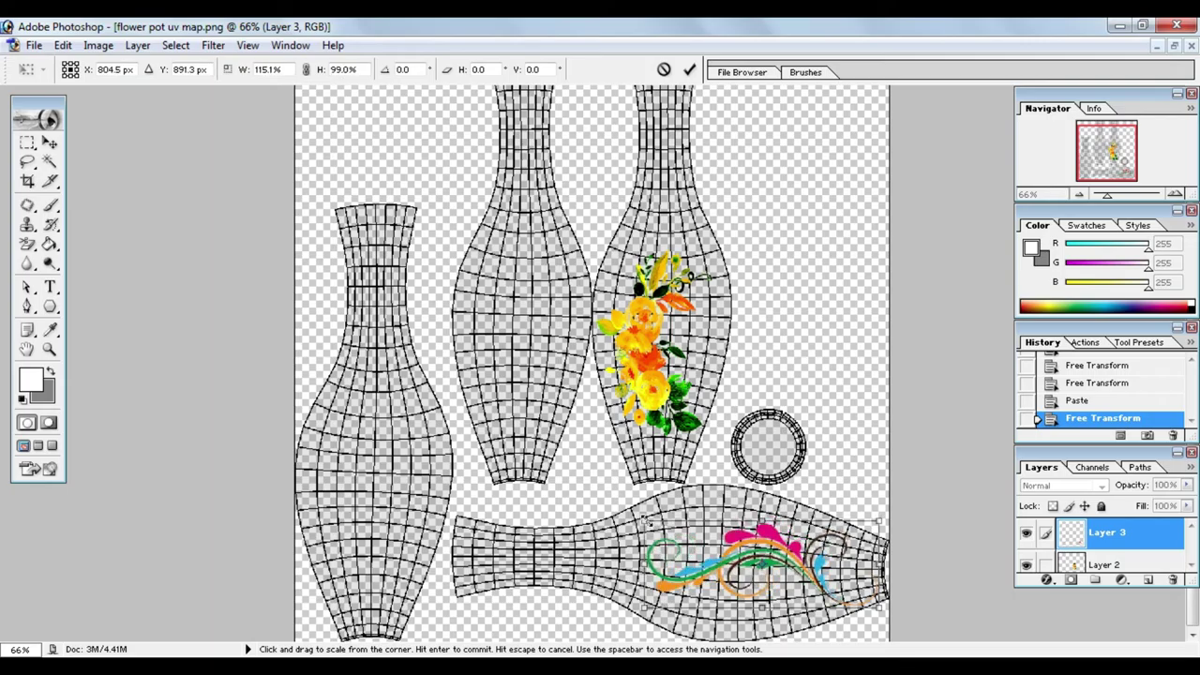
pyautogui.click(690, 72)
pyautogui.scroll(-2, 1076, 546)
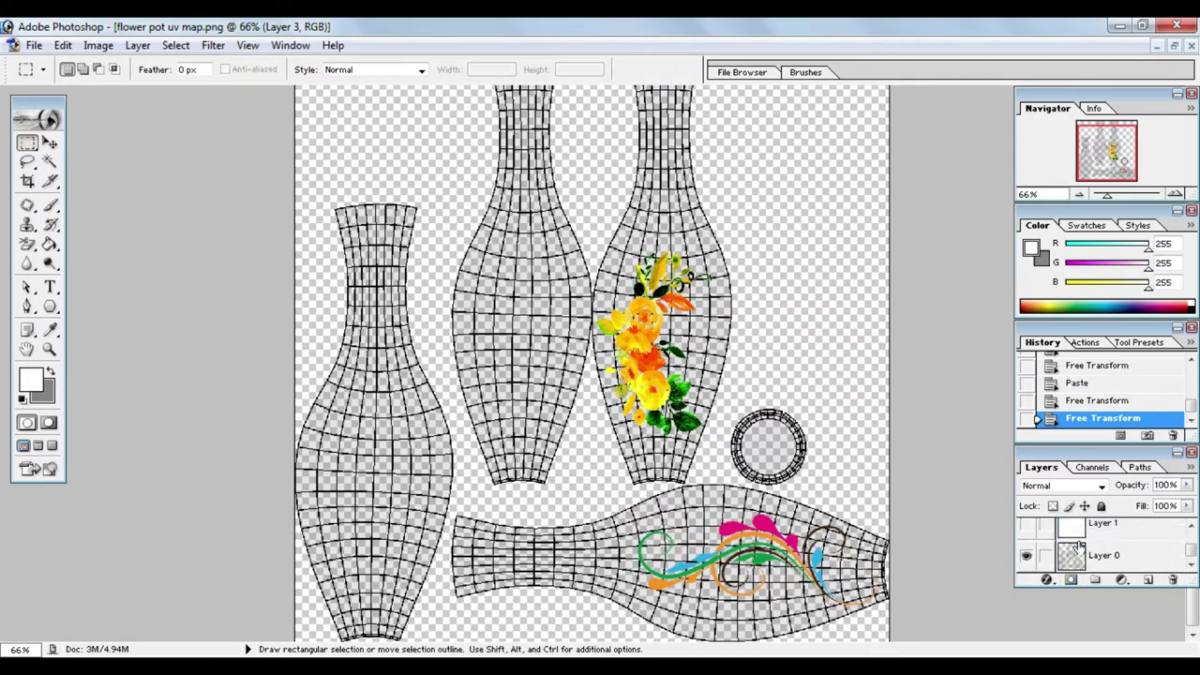
pyautogui.click(1028, 529)
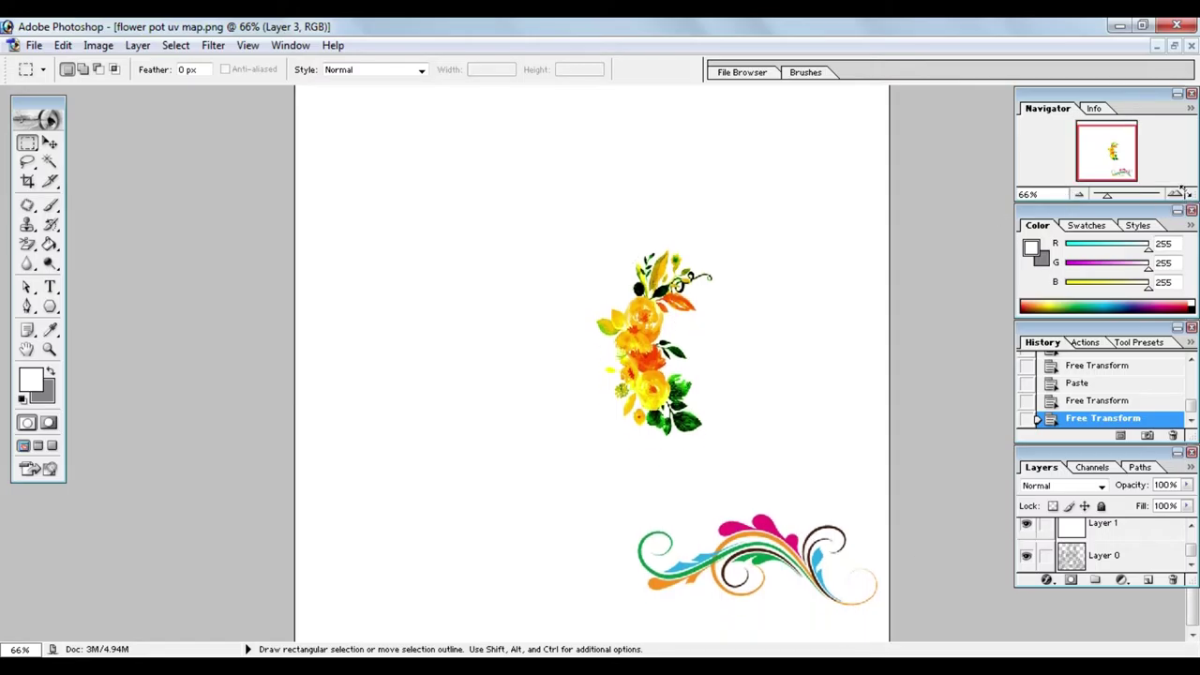
# Step: Zoom in with the Navigator to inspect the flowers, then delete the UV grid Layer 0
pyautogui.moveTo(1109, 203); pyautogui.dragTo(1132, 212)
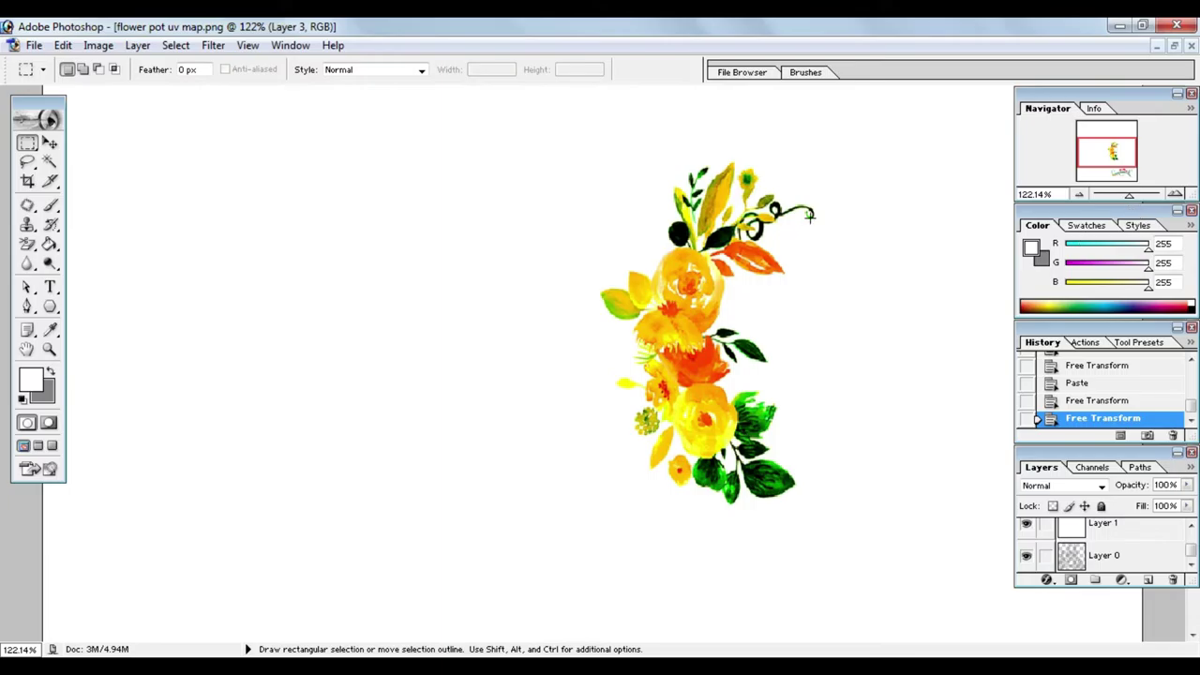
pyautogui.moveTo(1134, 203); pyautogui.dragTo(1095, 197)
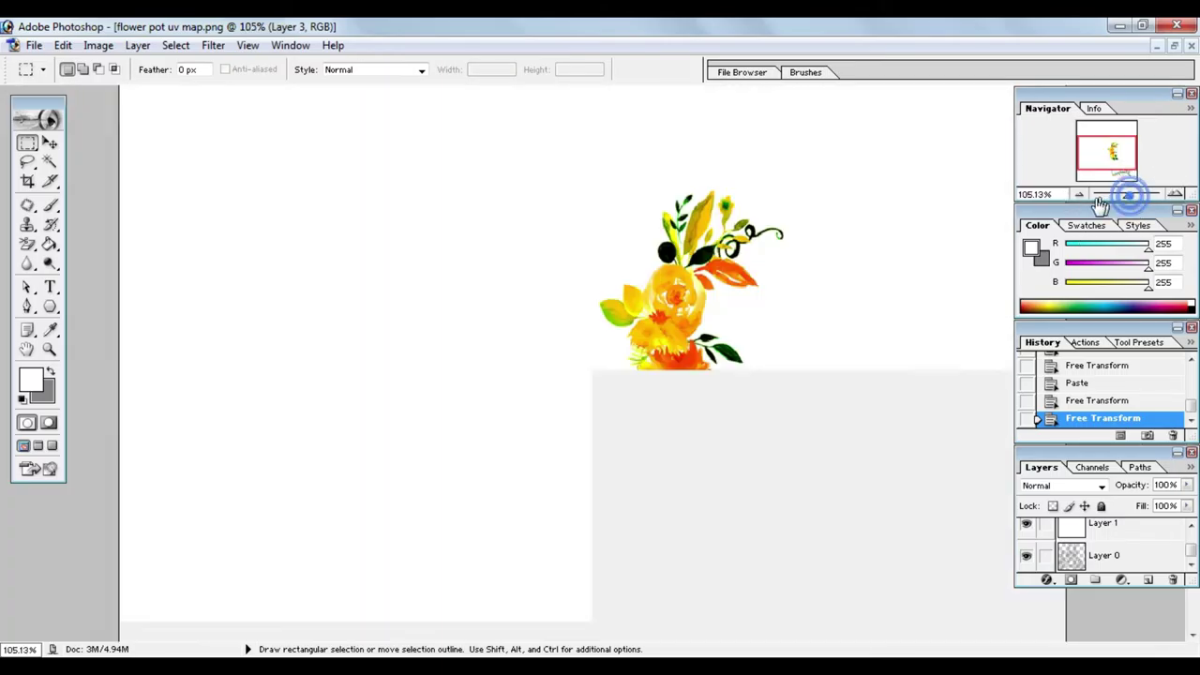
pyautogui.click(1086, 563)
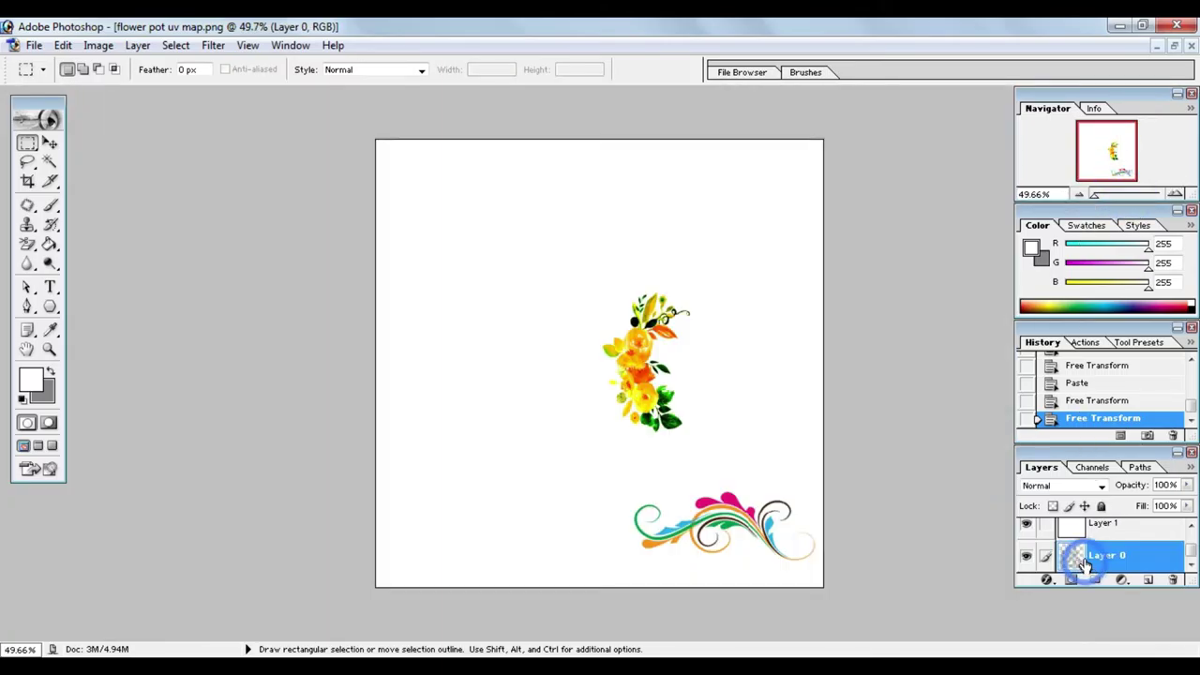
pyautogui.rightClick(1088, 561)
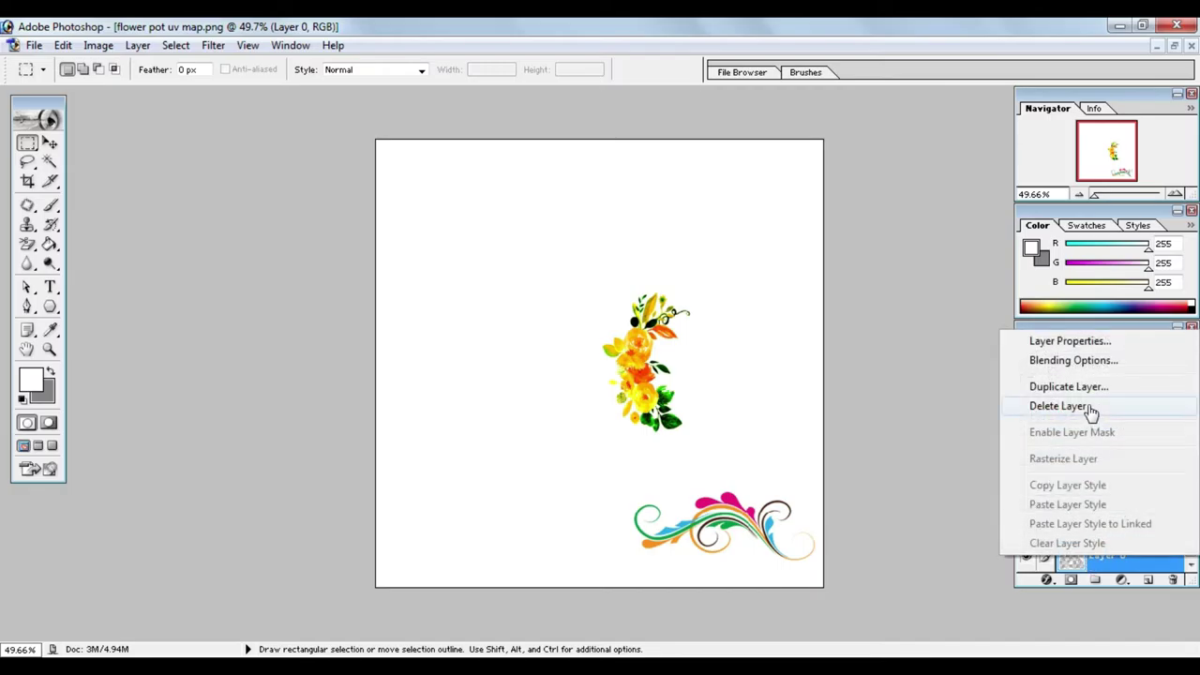
pyautogui.click(1059, 406)
pyautogui.click(569, 276)
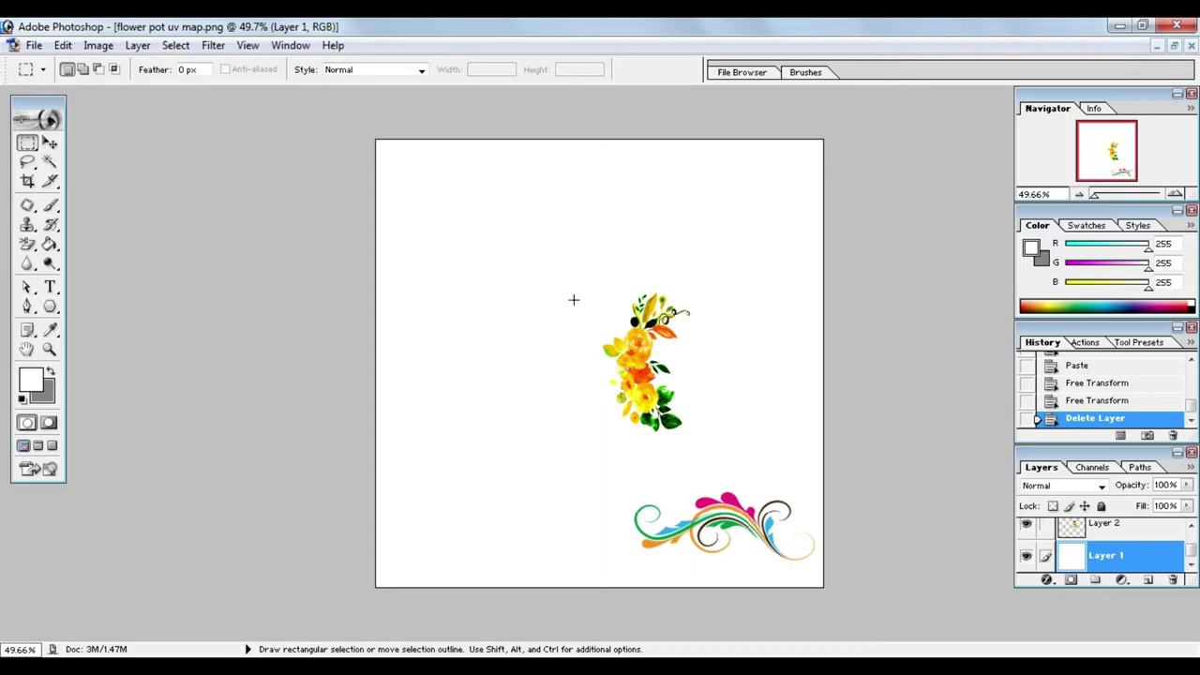
# Step: Apply Filter > Sharpen, then Sharpen Edges, to the flower-and-swirl texture
pyautogui.click(215, 47)
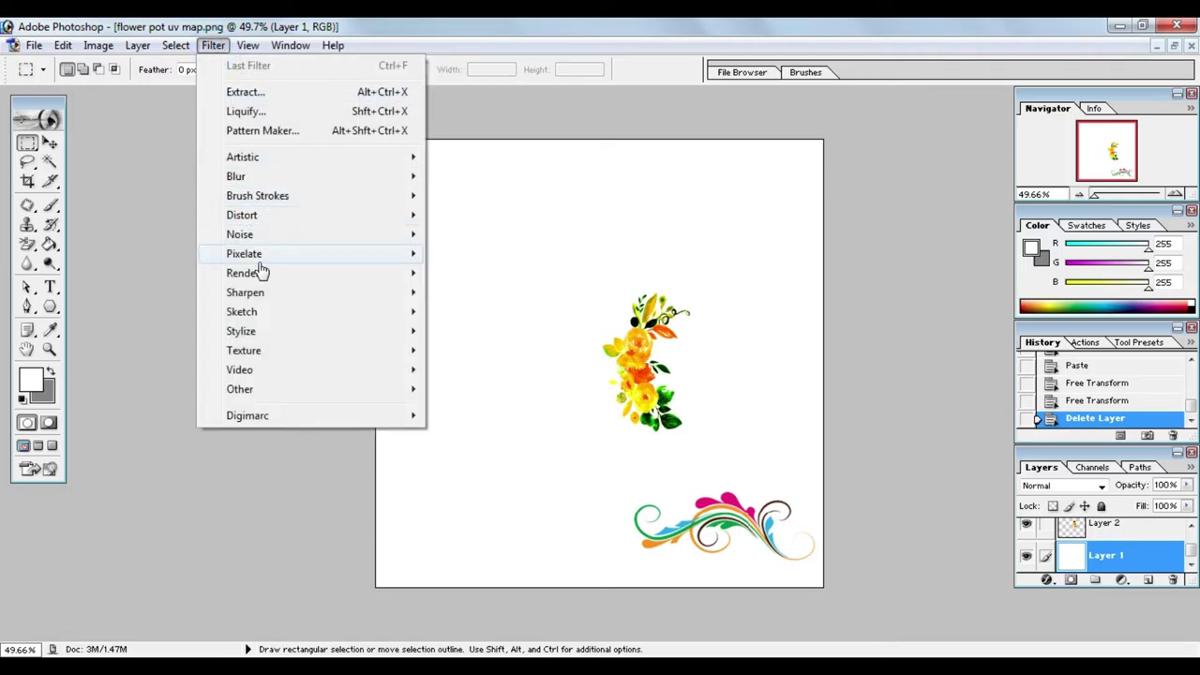
pyautogui.moveTo(246, 293)
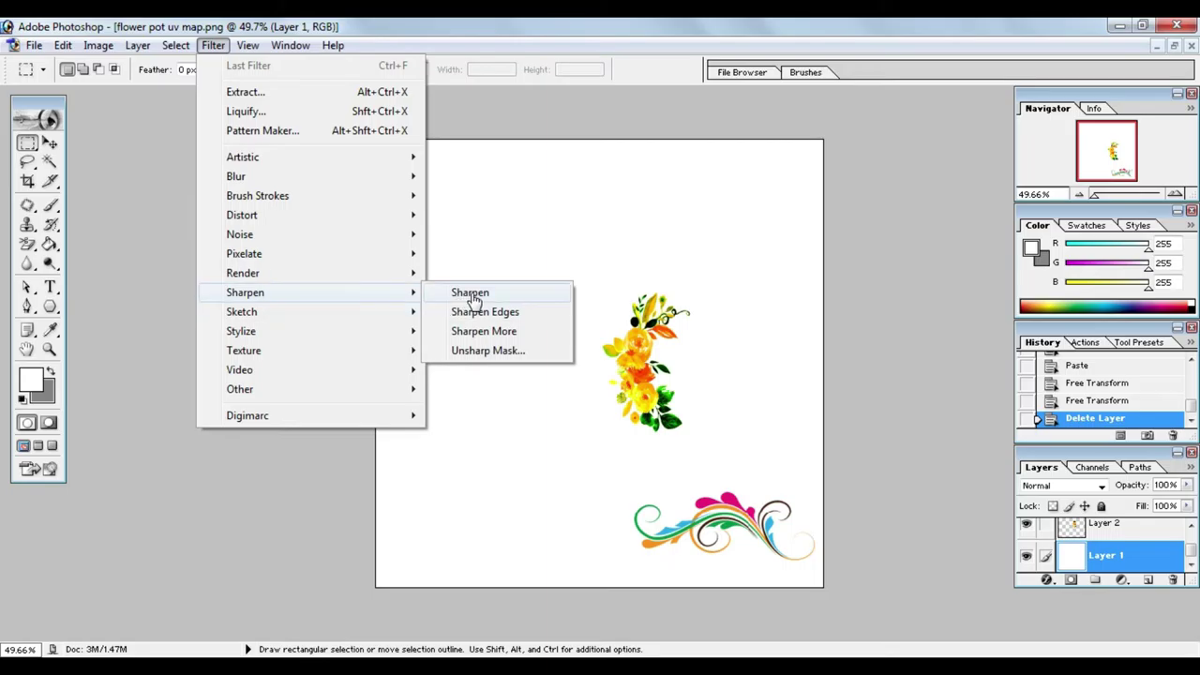
pyautogui.click(472, 295)
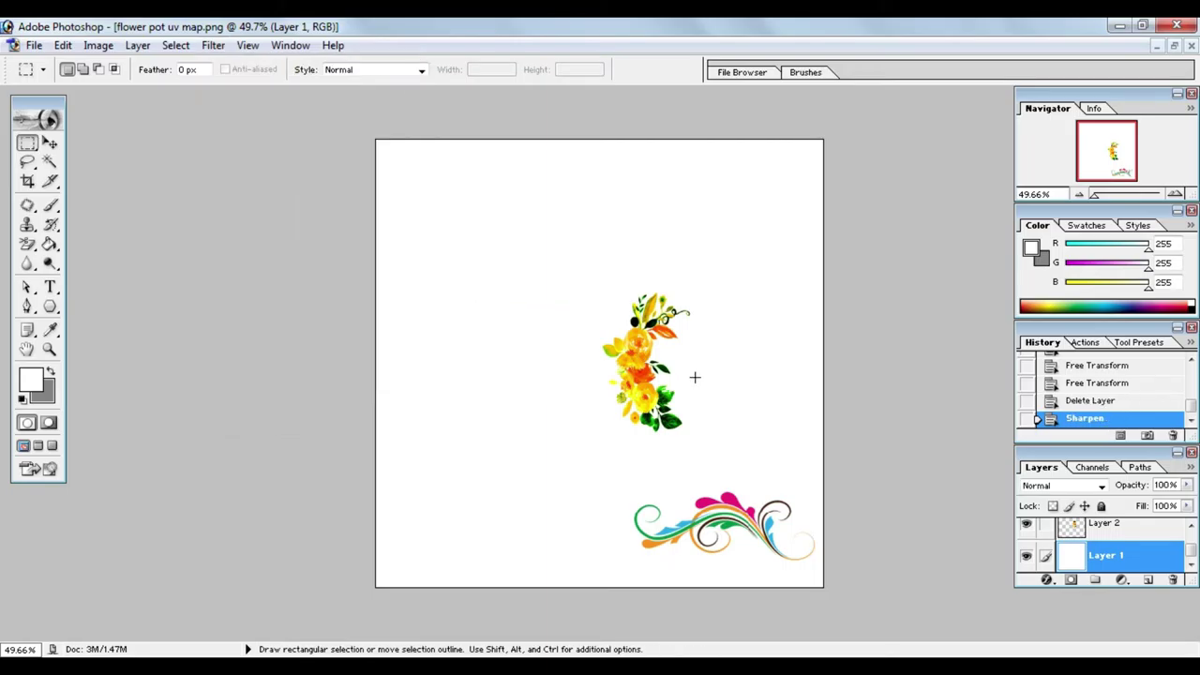
pyautogui.keyDown('alt'); pyautogui.scroll(-1, 695, 377); pyautogui.keyUp('alt')
pyautogui.keyDown('alt'); pyautogui.scroll(1, 695, 377); pyautogui.keyUp('alt')
pyautogui.keyDown('alt'); pyautogui.scroll(2, 695, 377); pyautogui.keyUp('alt')
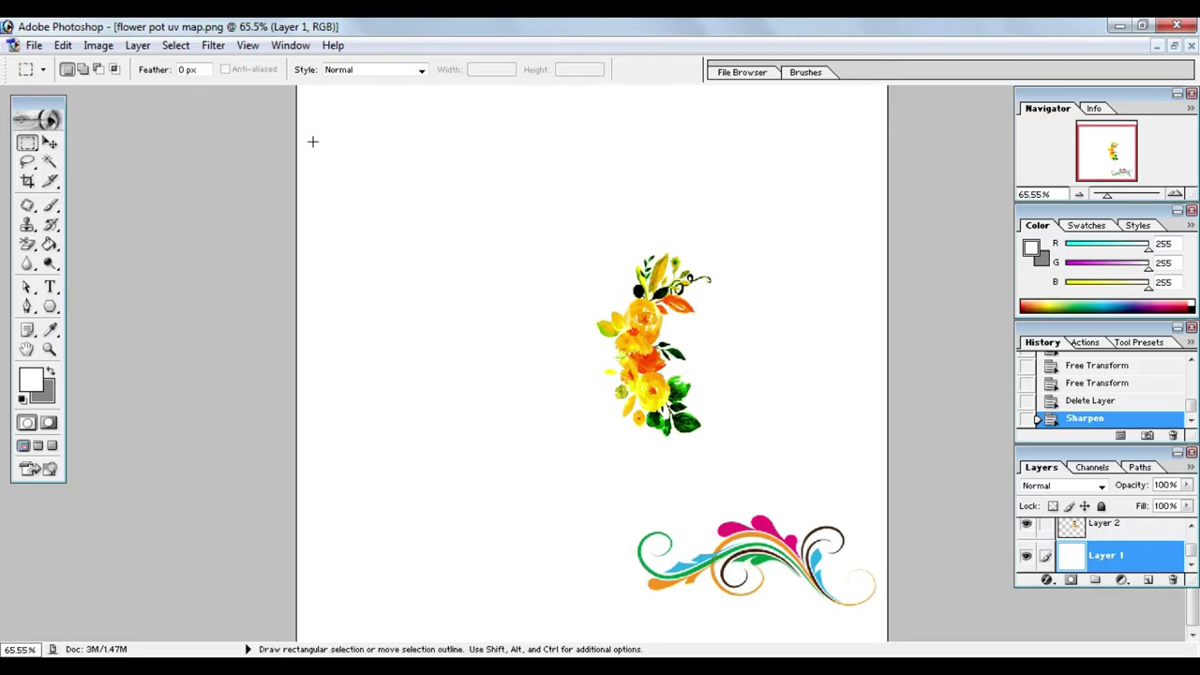
pyautogui.click(212, 49)
pyautogui.moveTo(246, 292)
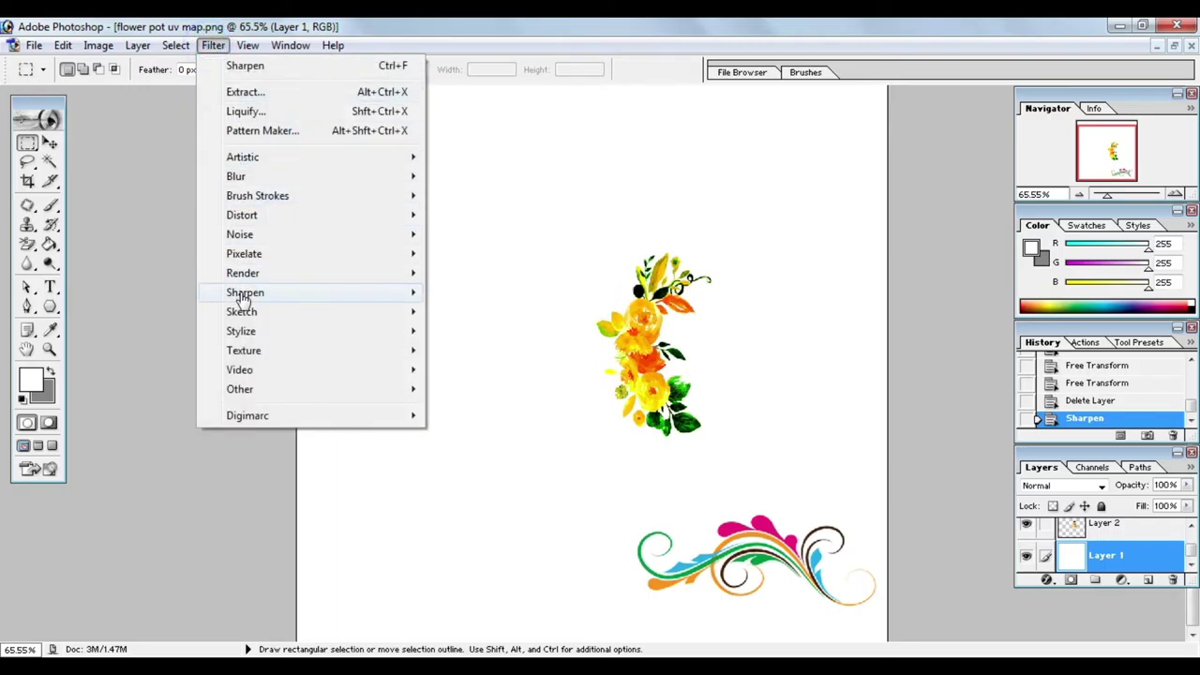
pyautogui.click(459, 319)
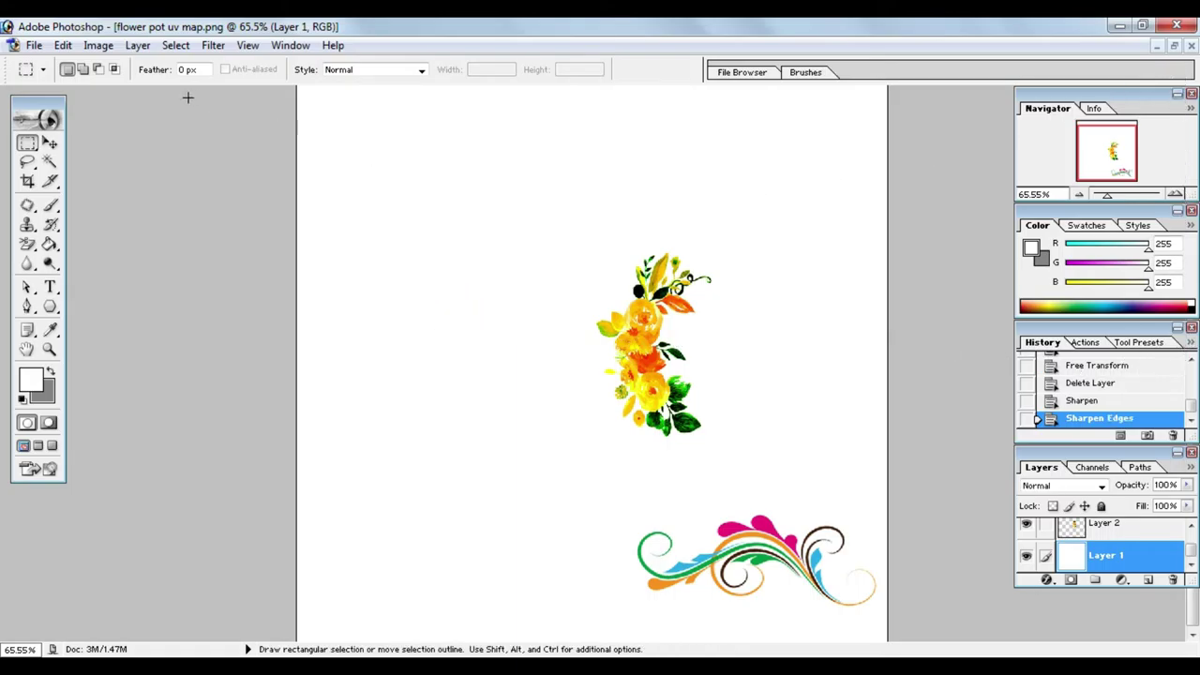
pyautogui.click(34, 47)
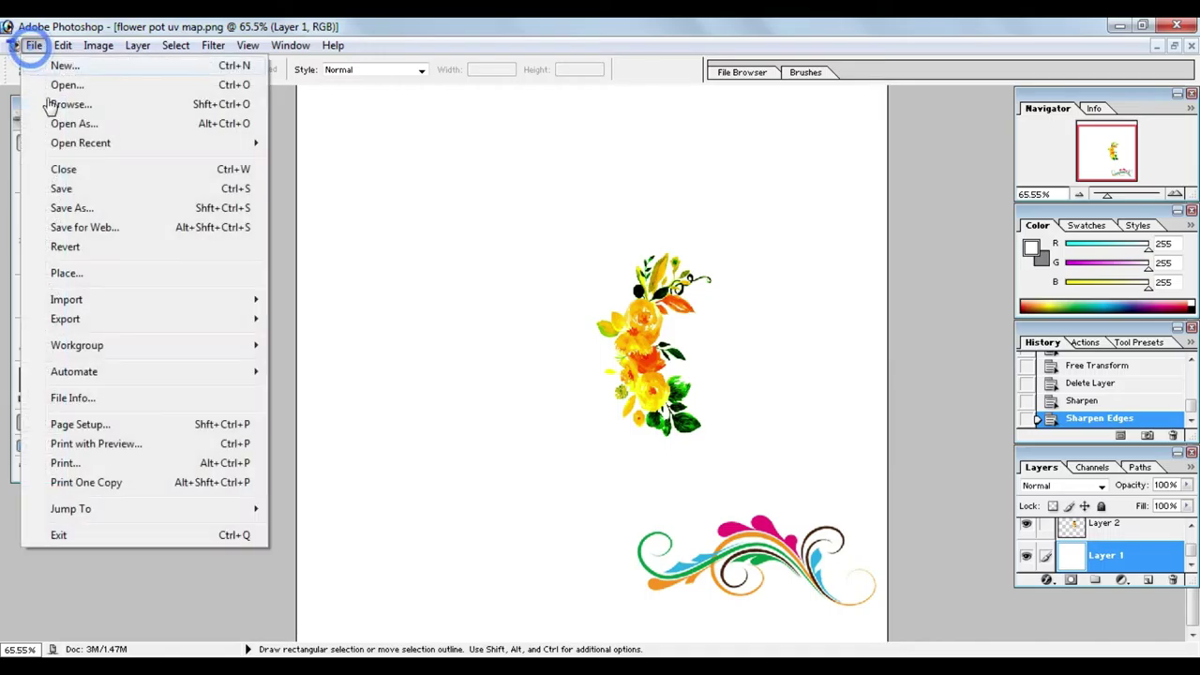
# Step: Save the texture as PNG 'flower pot uv map copy.png' and minimize Photoshop
pyautogui.click(87, 192)
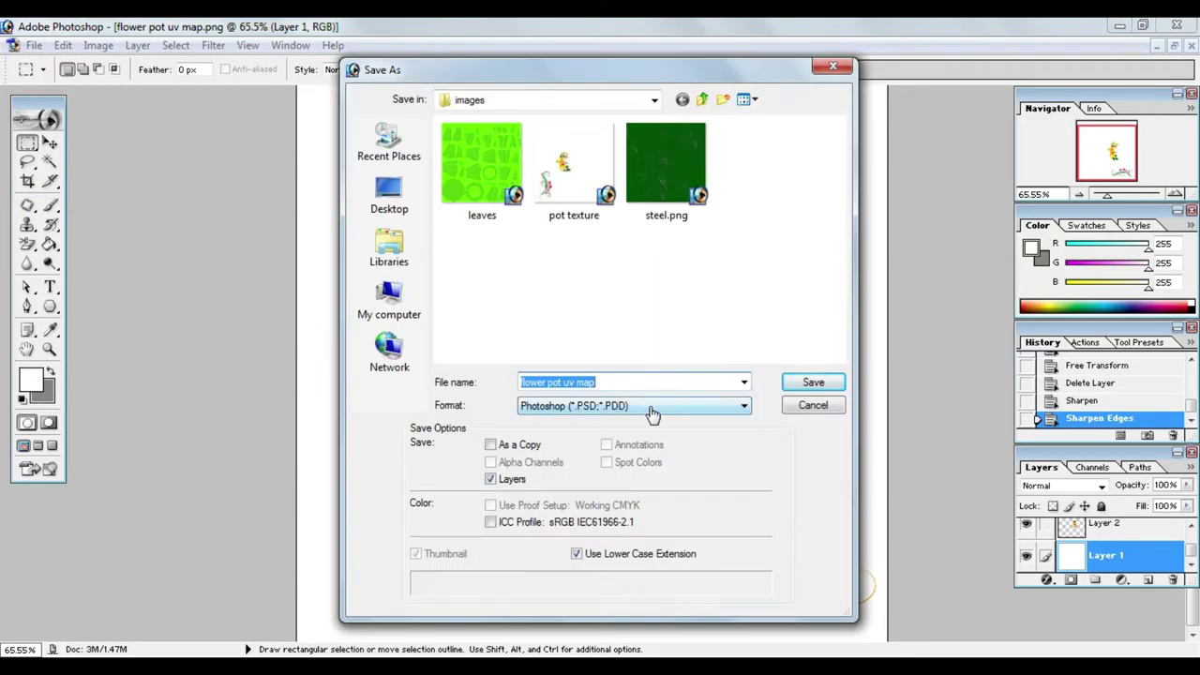
pyautogui.click(651, 406)
pyautogui.click(661, 545)
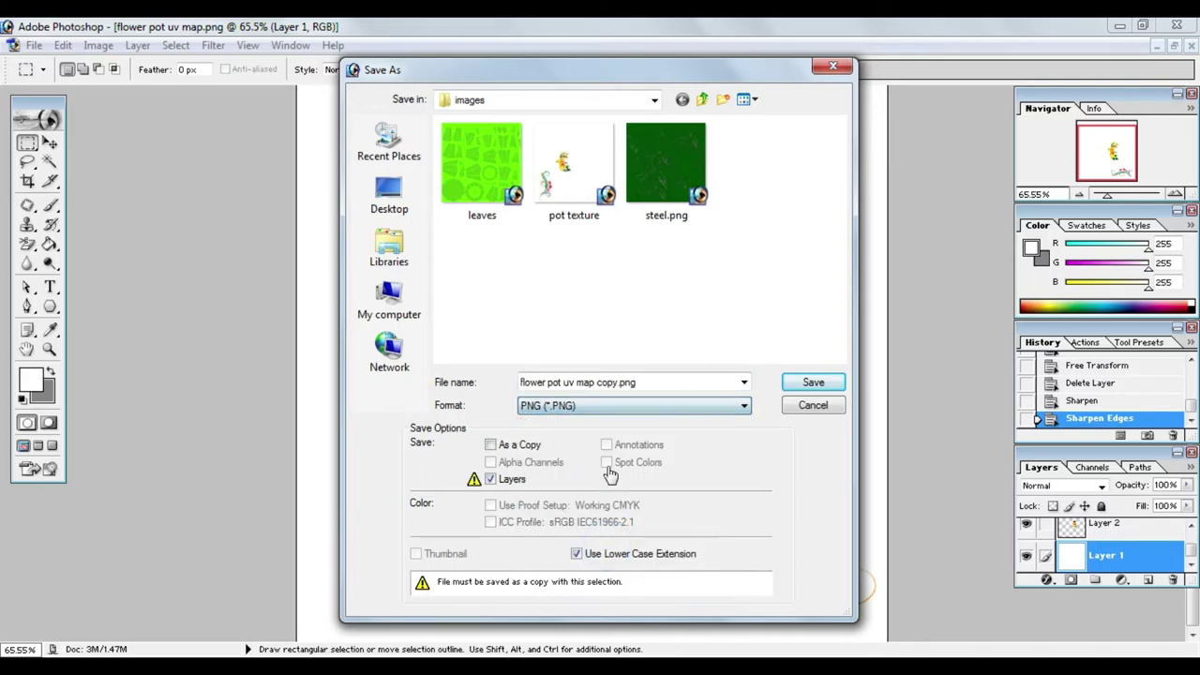
pyautogui.click(802, 389)
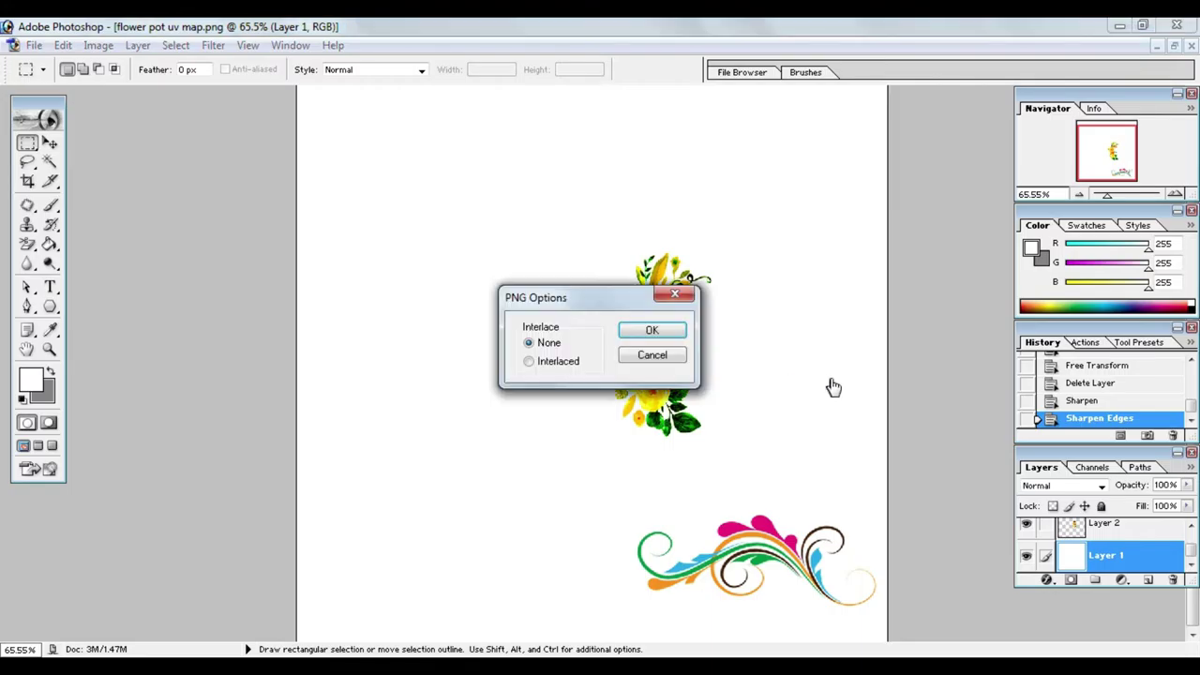
pyautogui.click(667, 335)
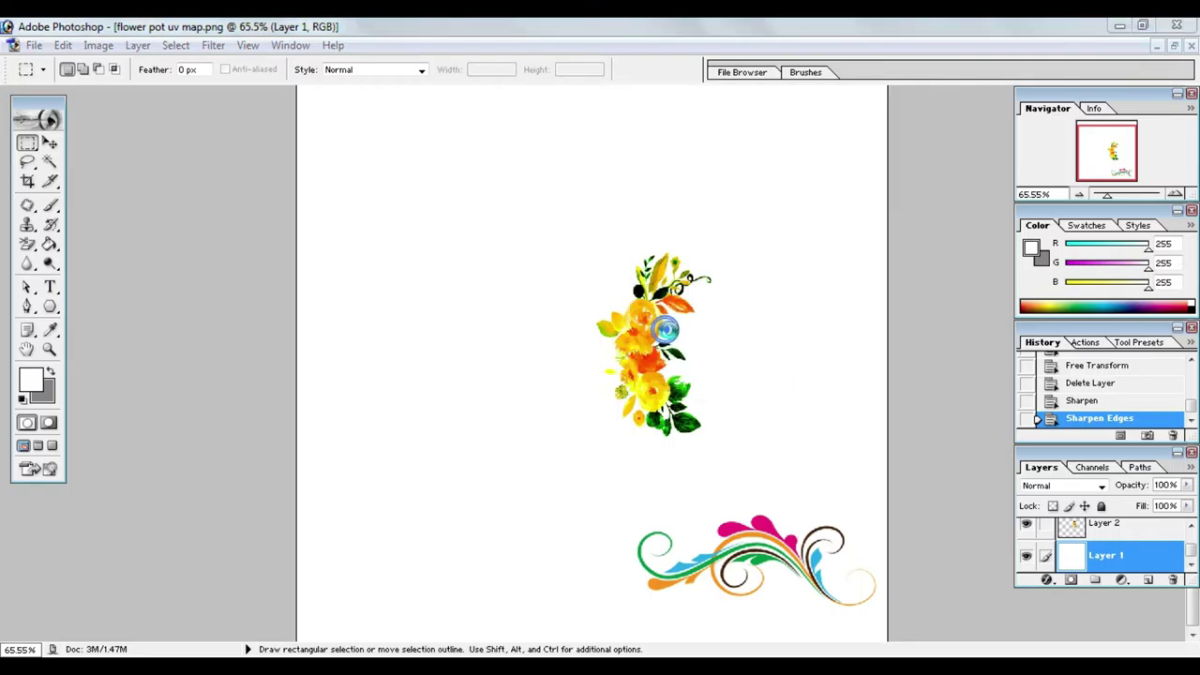
pyautogui.click(1120, 26)
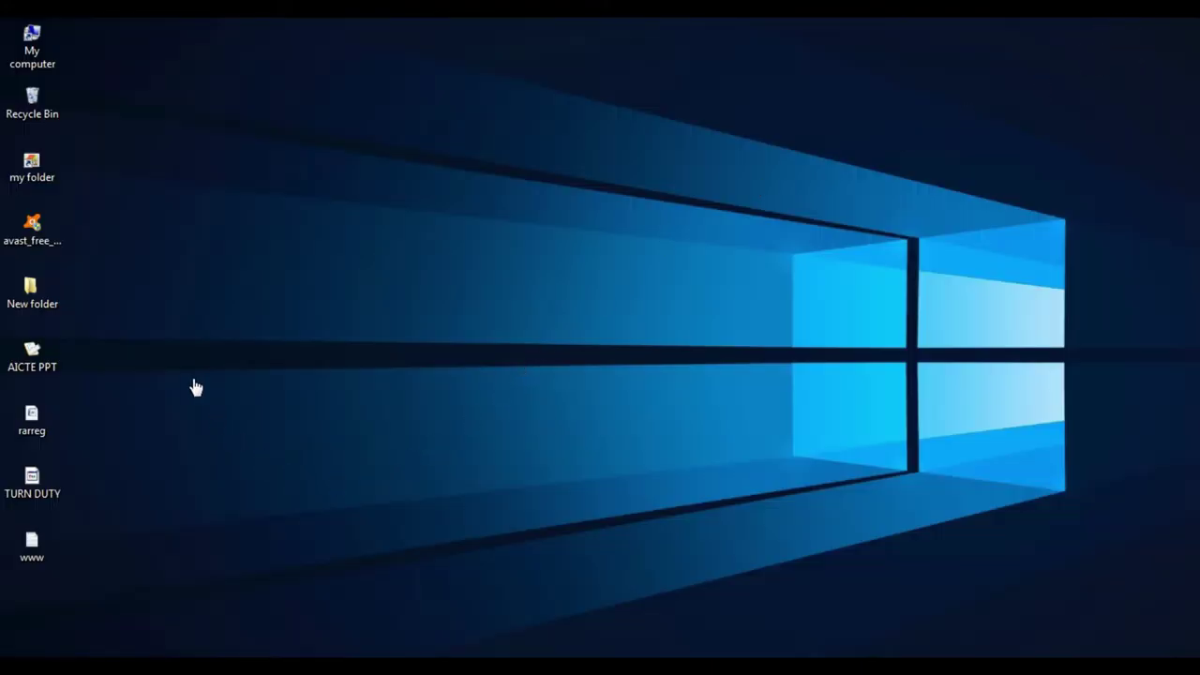
# Step: Open 'my folder' from the desktop and select 'flower pot uv map copy' in blender project > images
pyautogui.click(28, 161)
pyautogui.doubleClick(29, 161)
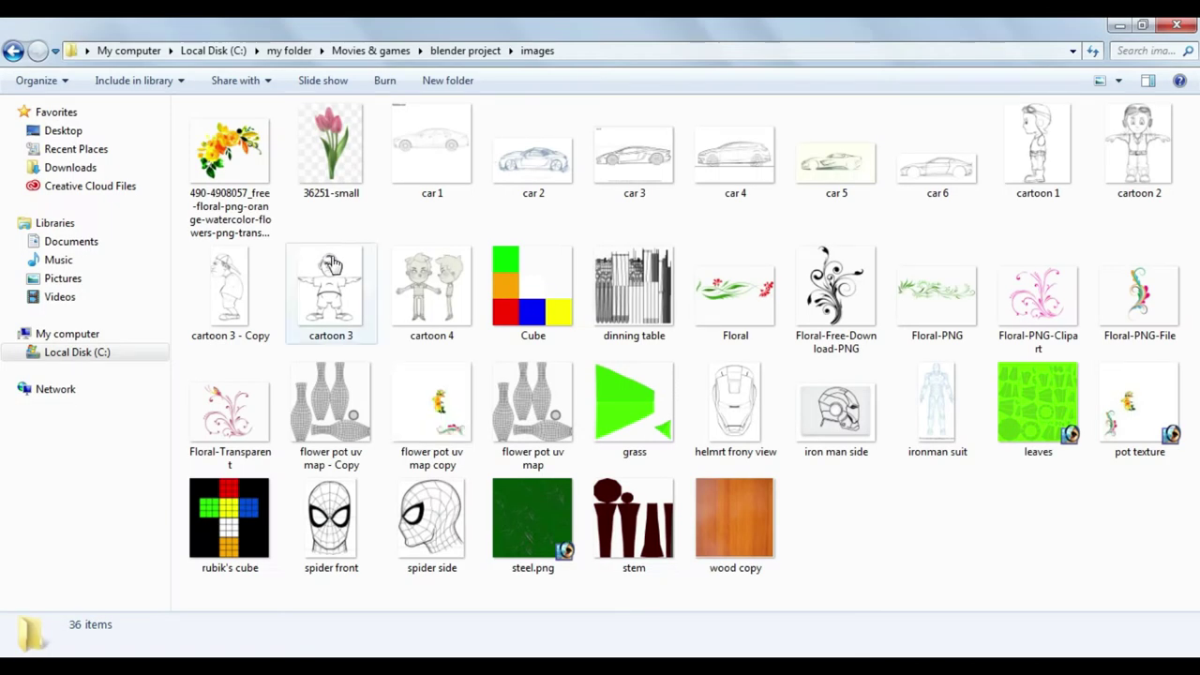
pyautogui.click(450, 420)
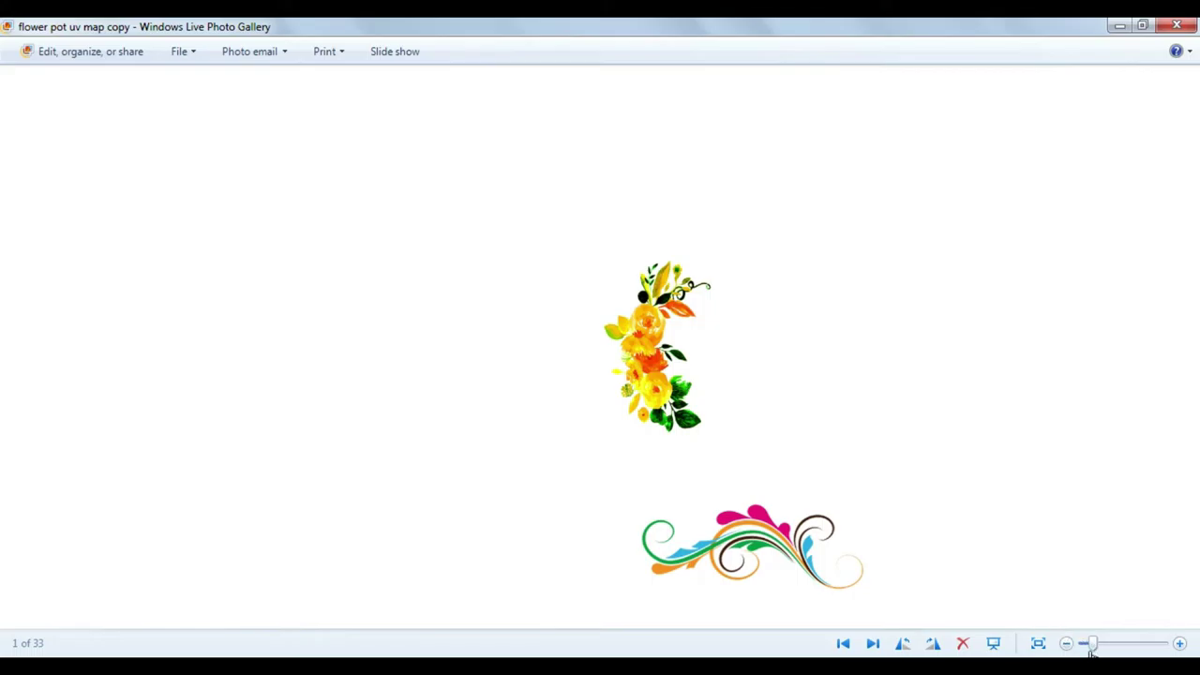
# Step: Zoom and pan around the flower and swirl artwork in Photo Gallery
pyautogui.moveTo(1091, 654); pyautogui.dragTo(1125, 649)
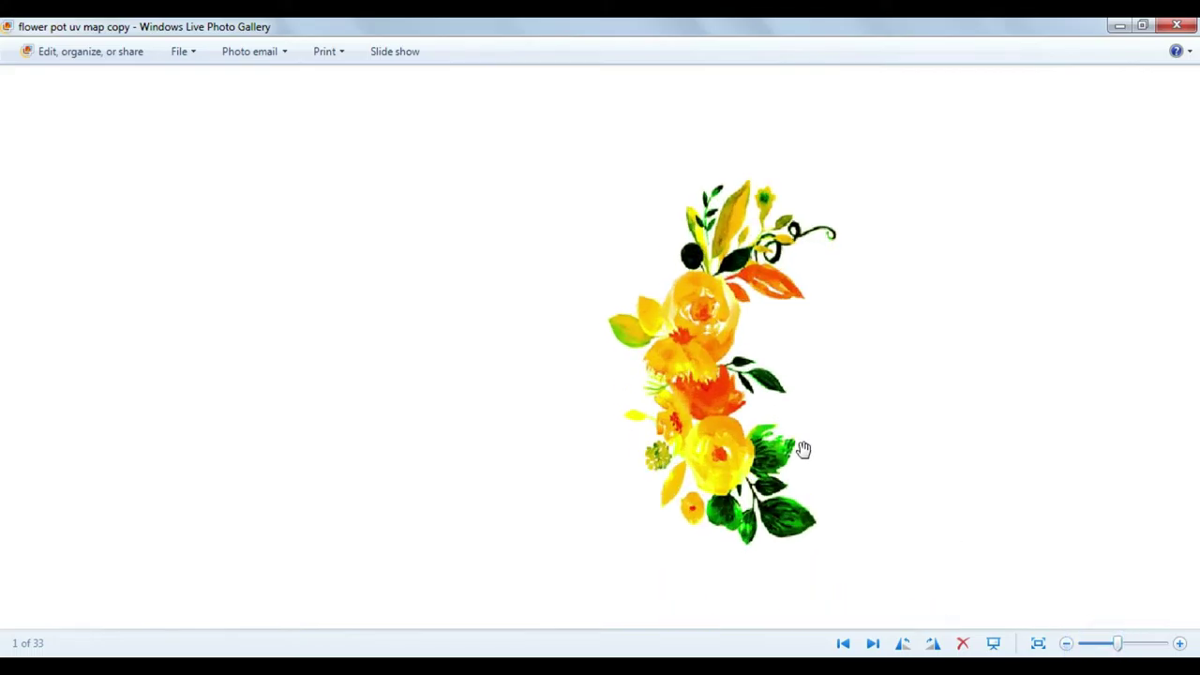
pyautogui.moveTo(726, 466); pyautogui.dragTo(665, 481)
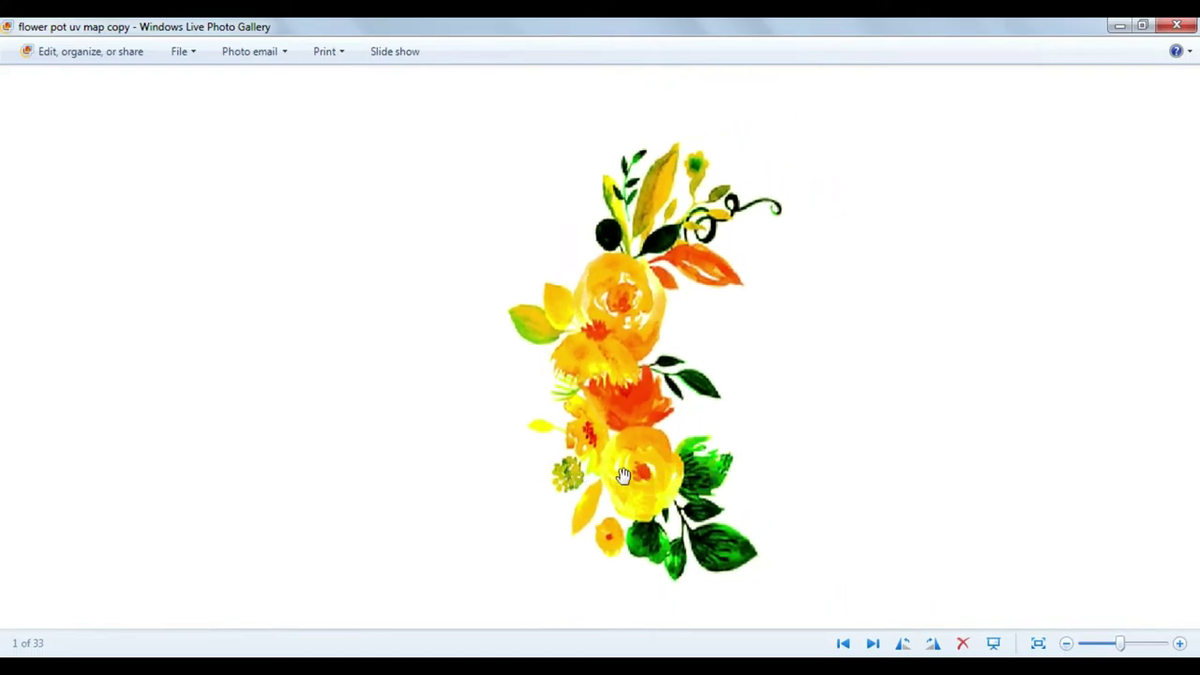
pyautogui.scroll(-1, 812, 484)
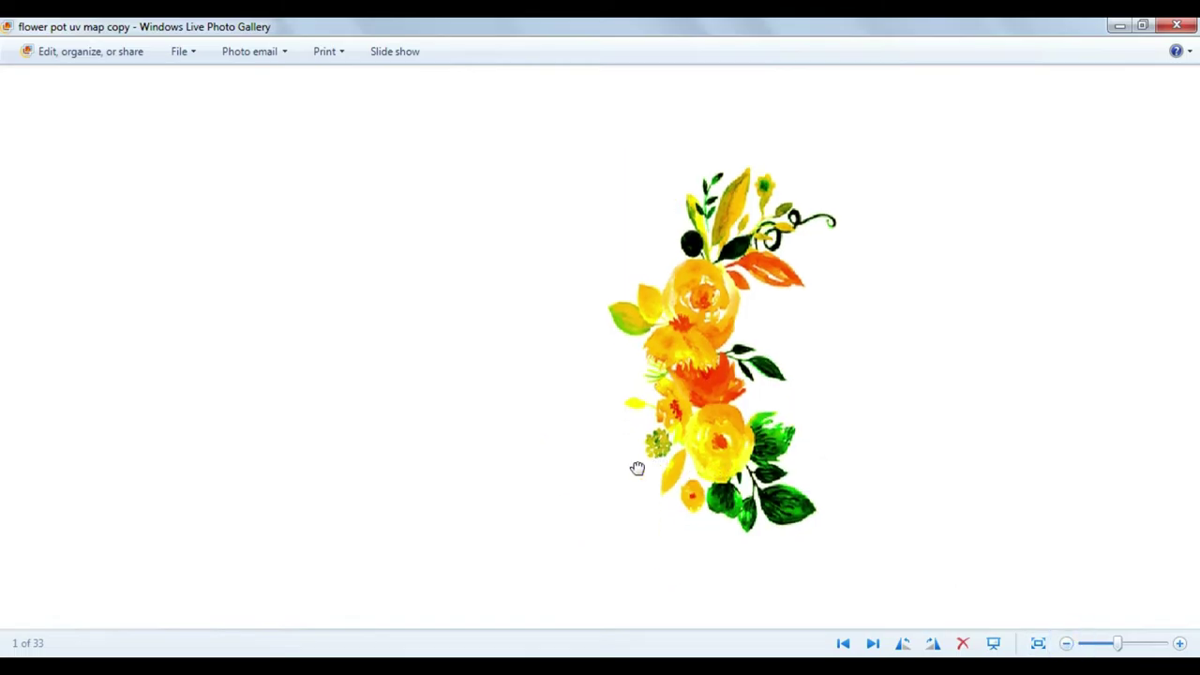
pyautogui.moveTo(544, 458); pyautogui.dragTo(707, 396)
pyautogui.scroll(2, 870, 474)
pyautogui.scroll(-2, 498, 378)
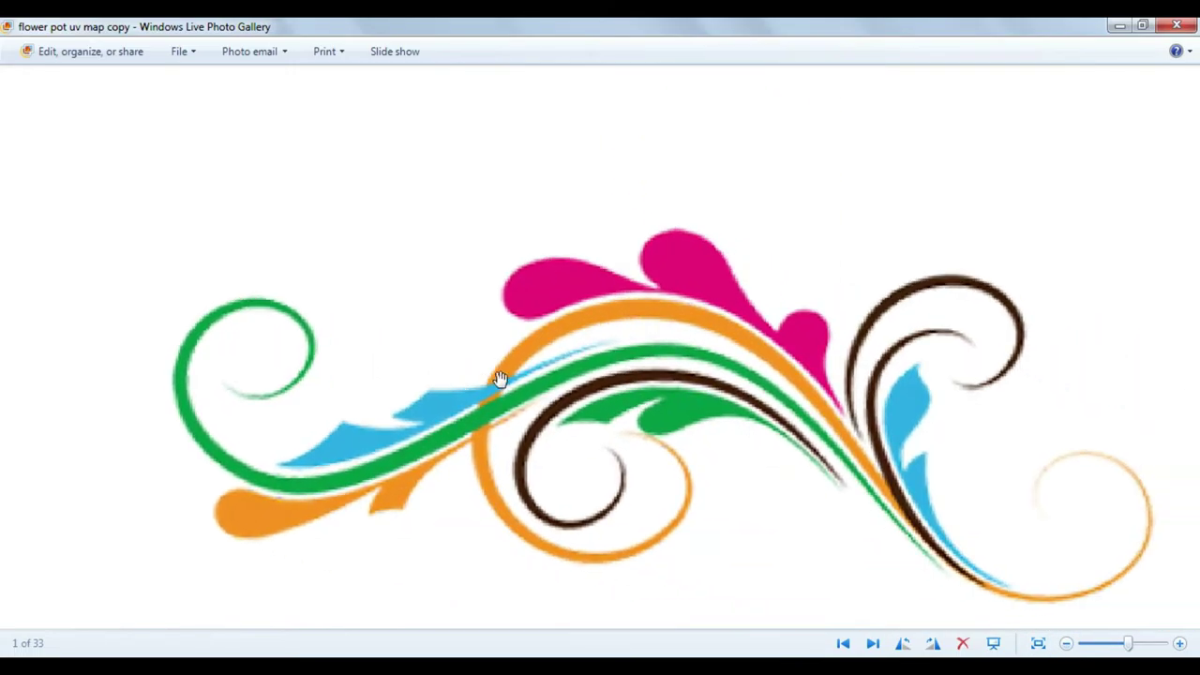
pyautogui.scroll(-2, 651, 412)
pyautogui.scroll(-2, 697, 362)
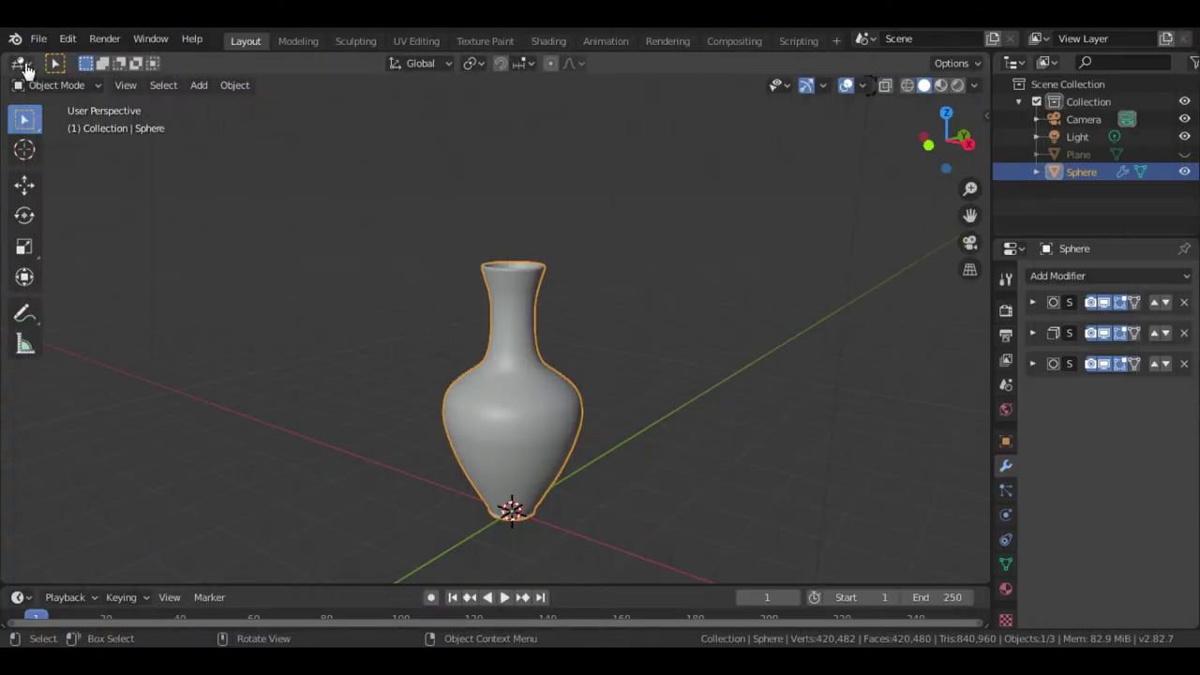
# Step: Switch the main area to the Shader Editor and hide its N sidebar
pyautogui.click(19, 62)
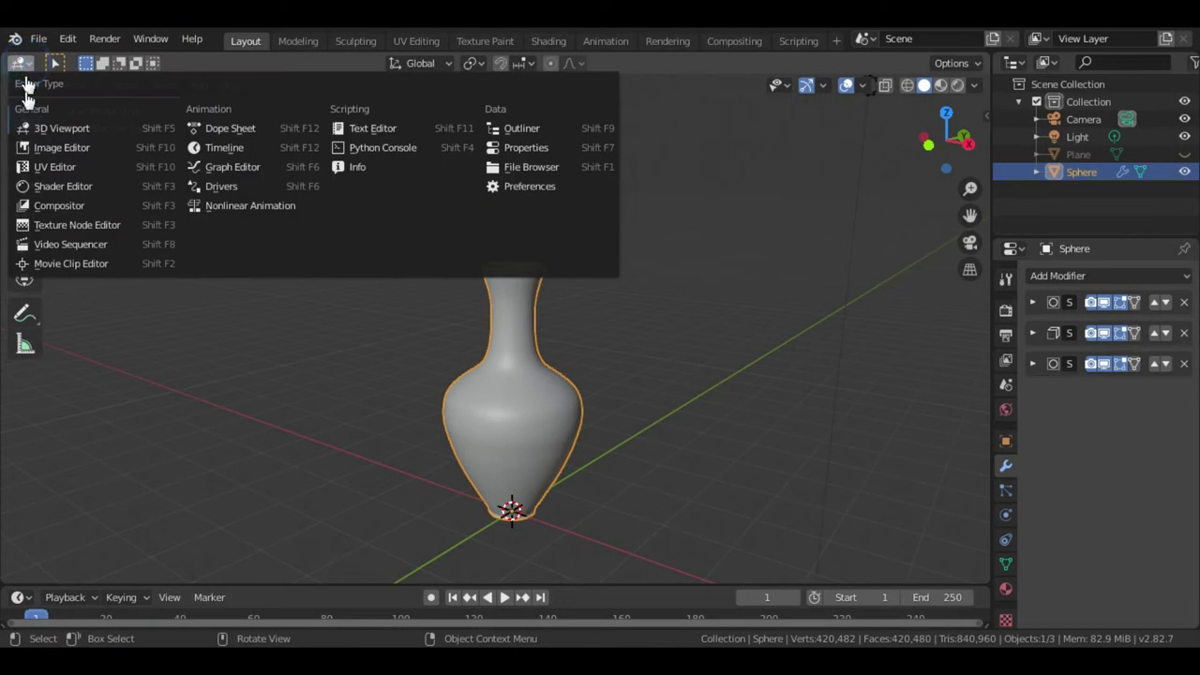
pyautogui.click(42, 186)
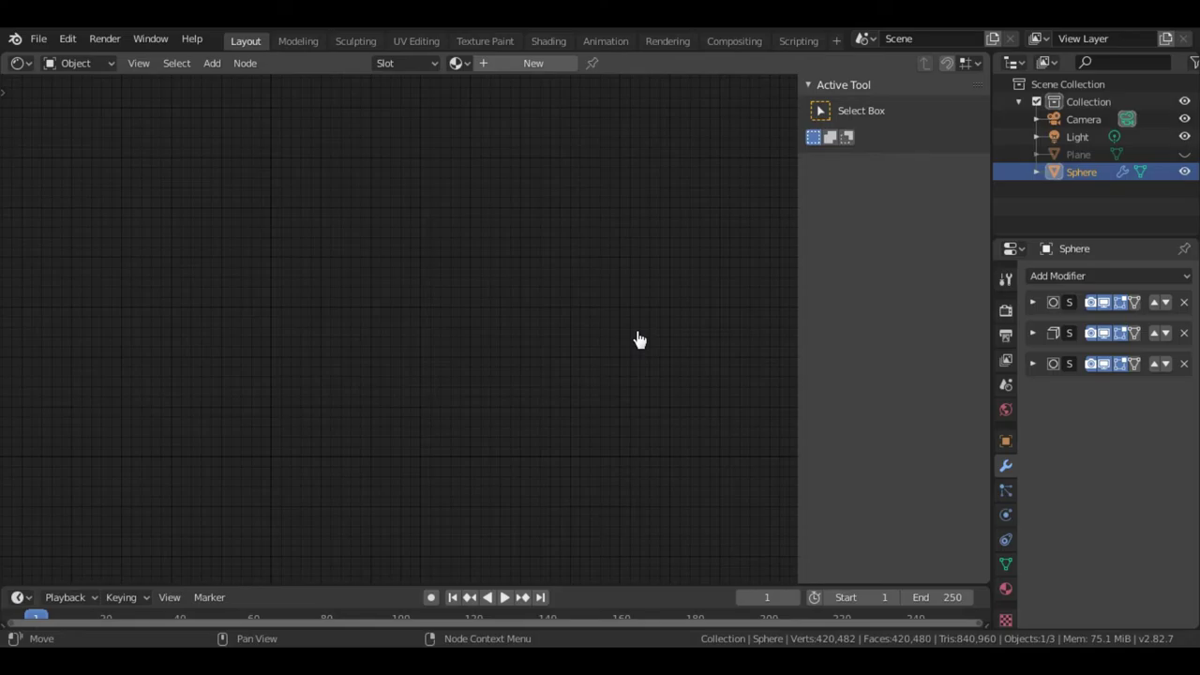
pyautogui.press('n')
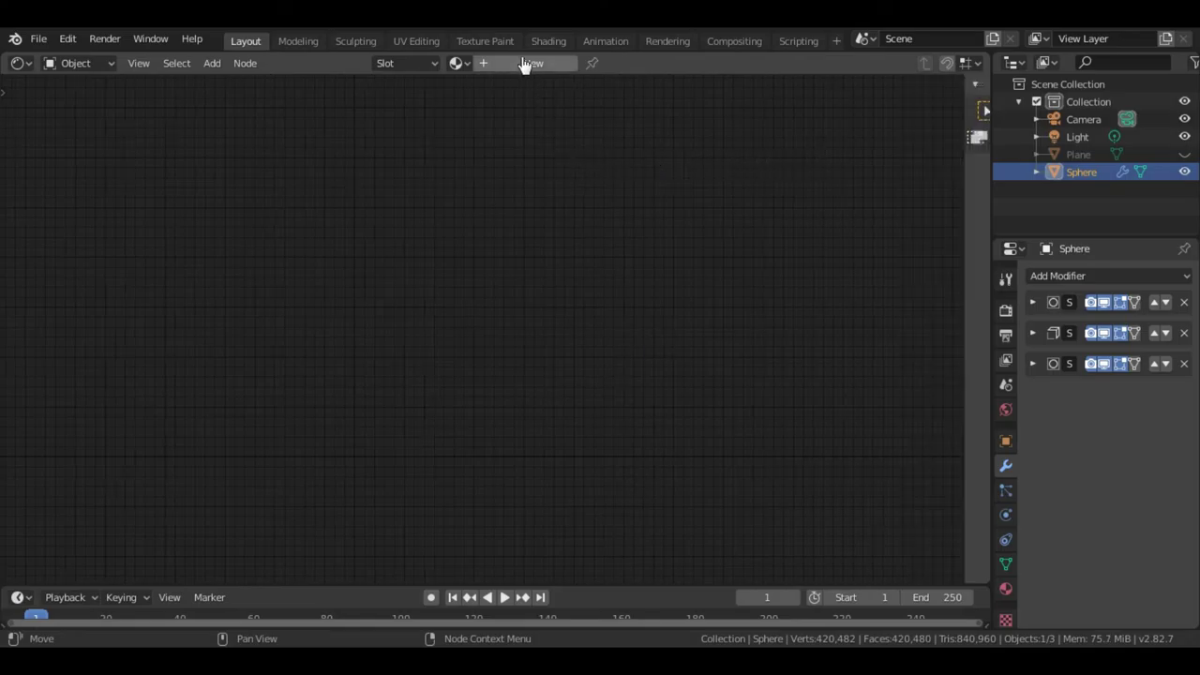
# Step: Give the vase a new Principled BSDF material and zoom into its nodes
pyautogui.click(522, 67)
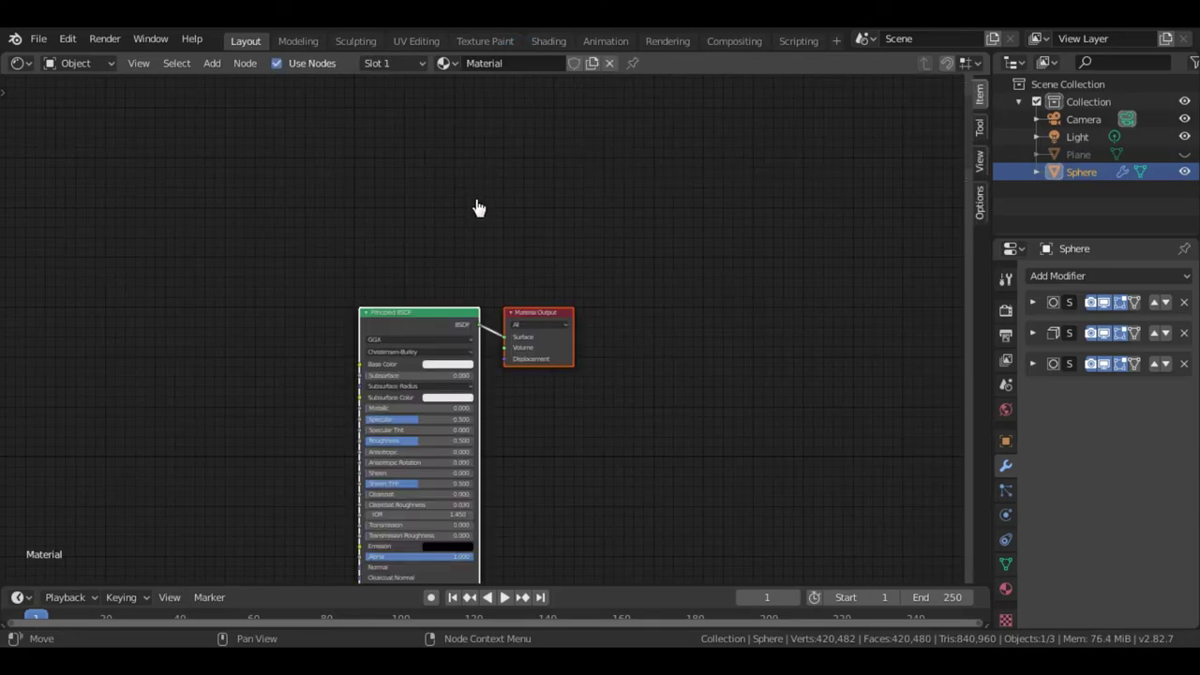
pyautogui.moveTo(626, 454)
pyautogui.mouseDown(button='middle')
pyautogui.moveTo(691, 335)
pyautogui.moveTo(659, 544)
pyautogui.moveTo(554, 309)
pyautogui.mouseUp(button='middle')
pyautogui.scroll(2, 664, 346)
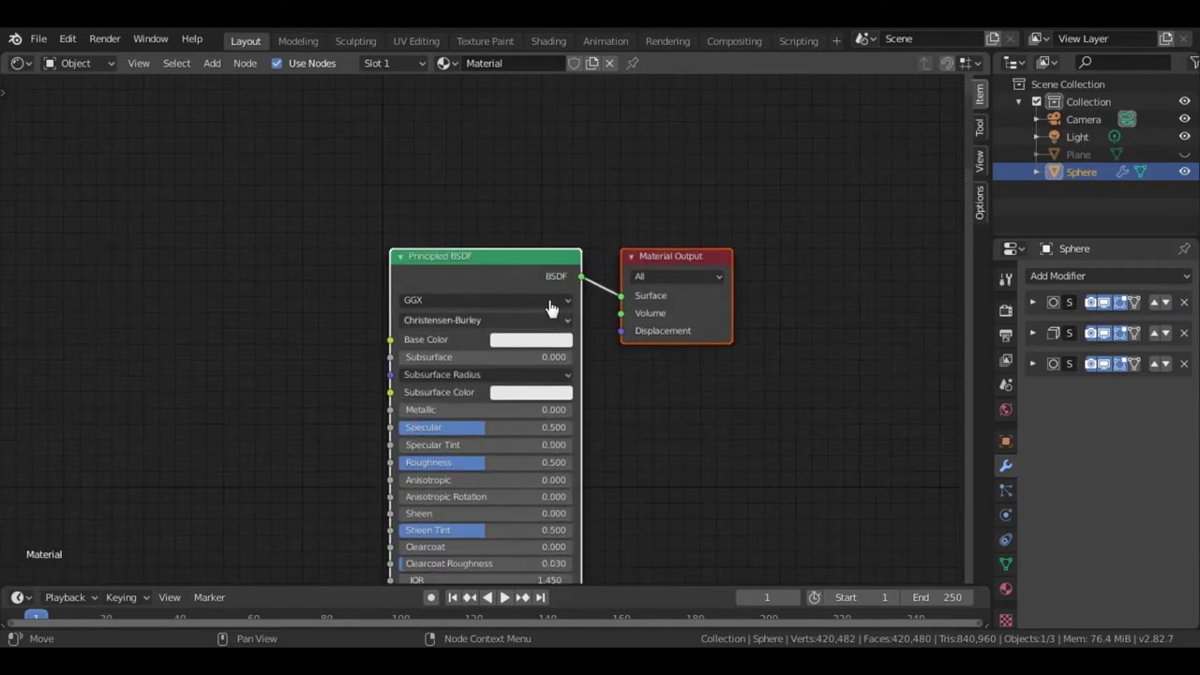
pyautogui.scroll(1, 407, 234)
pyautogui.scroll(1, 284, 289)
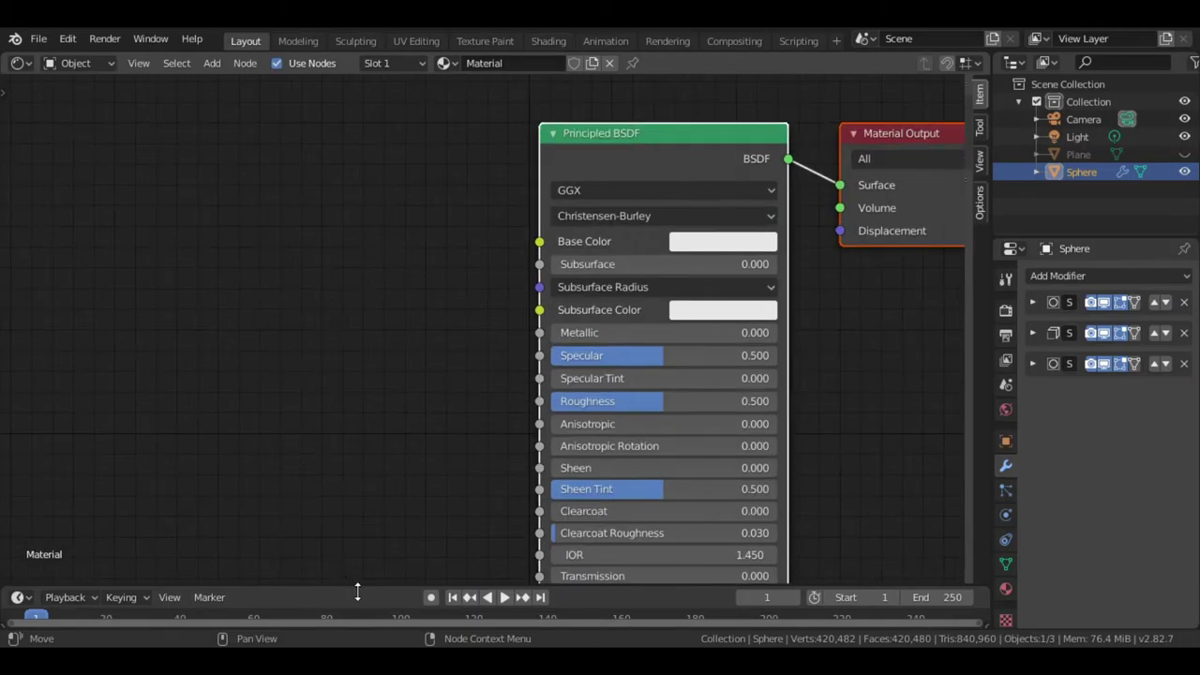
pyautogui.click(1195, 647)
# Step: Drag 'flower pot uv map copy' from the images folder into the Shader Editor
pyautogui.doubleClick(29, 169)
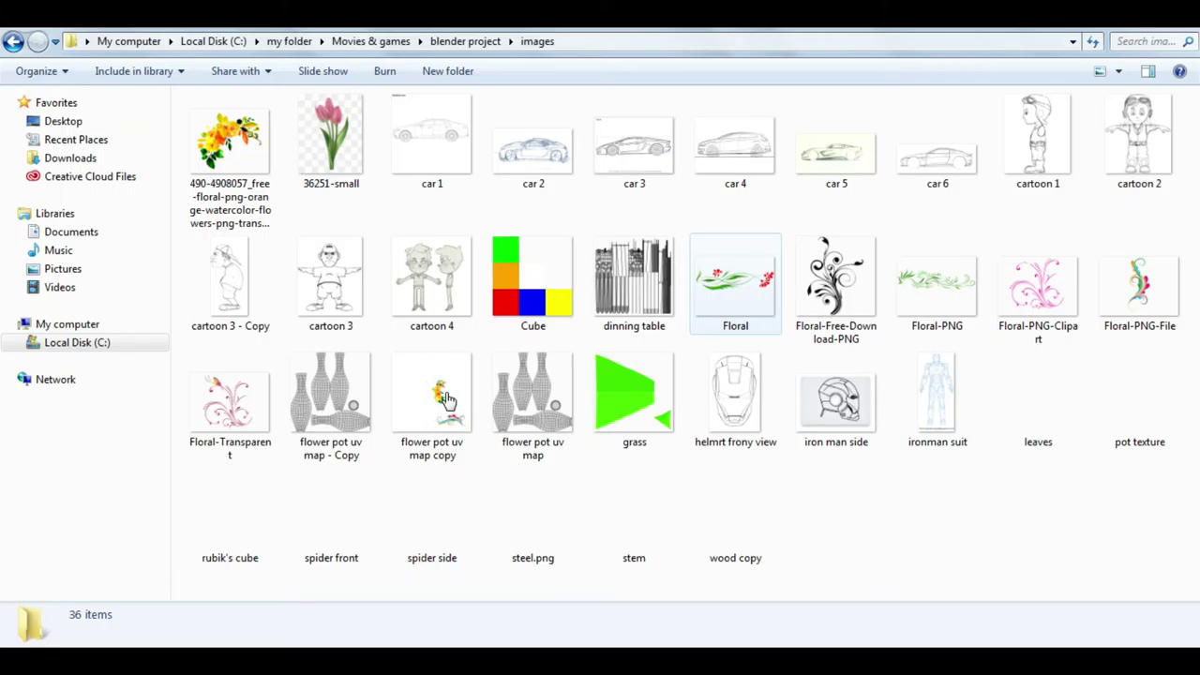
pyautogui.click(447, 400)
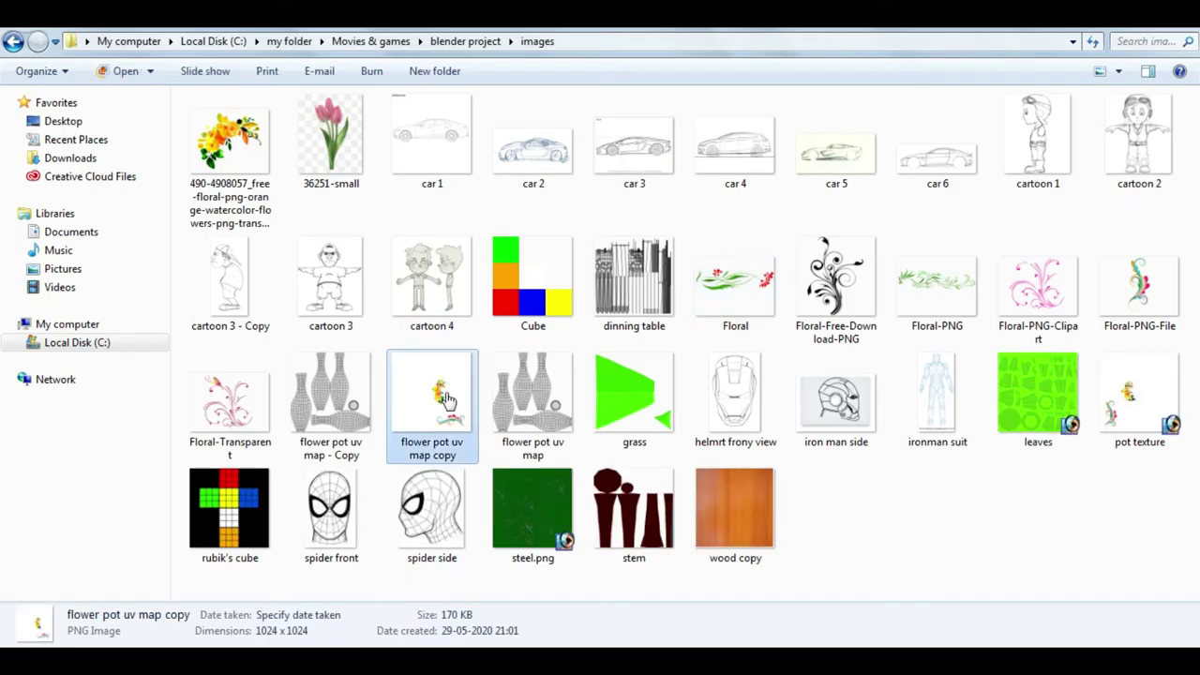
pyautogui.moveTo(446, 399)
pyautogui.mouseDown()
pyautogui.moveTo(429, 630)
pyautogui.moveTo(383, 297)
pyautogui.mouseUp()
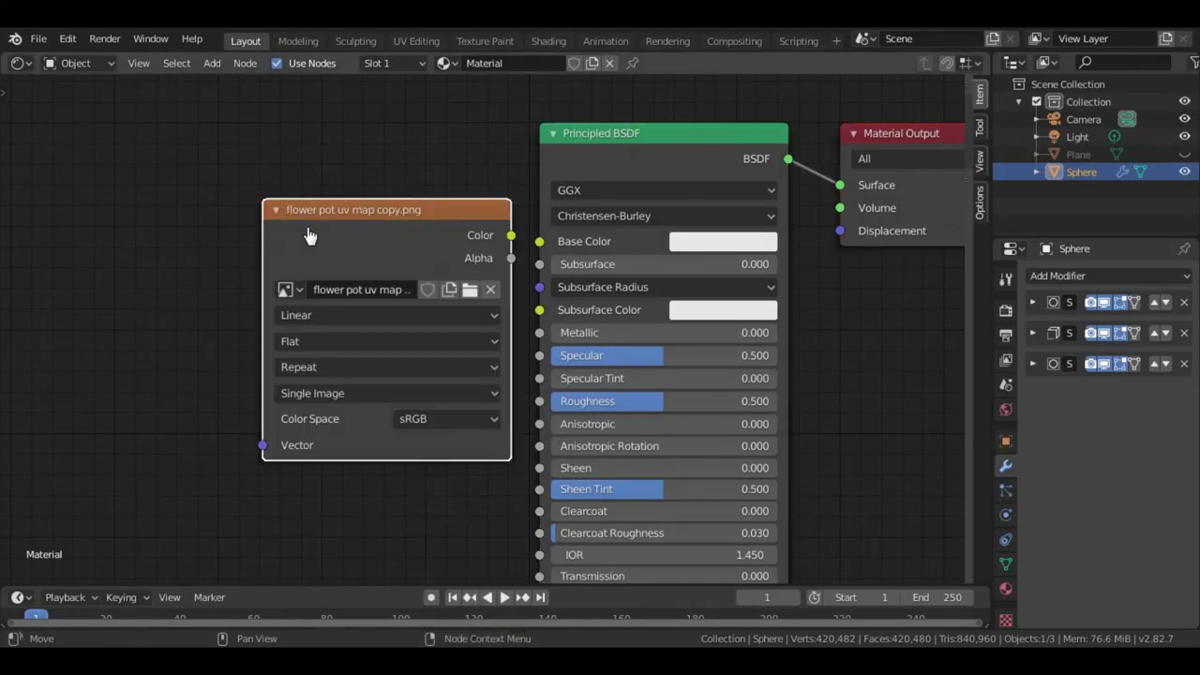
# Step: Connect the image texture's Color output to the Principled BSDF Base Color
pyautogui.moveTo(511, 236); pyautogui.dragTo(543, 252)
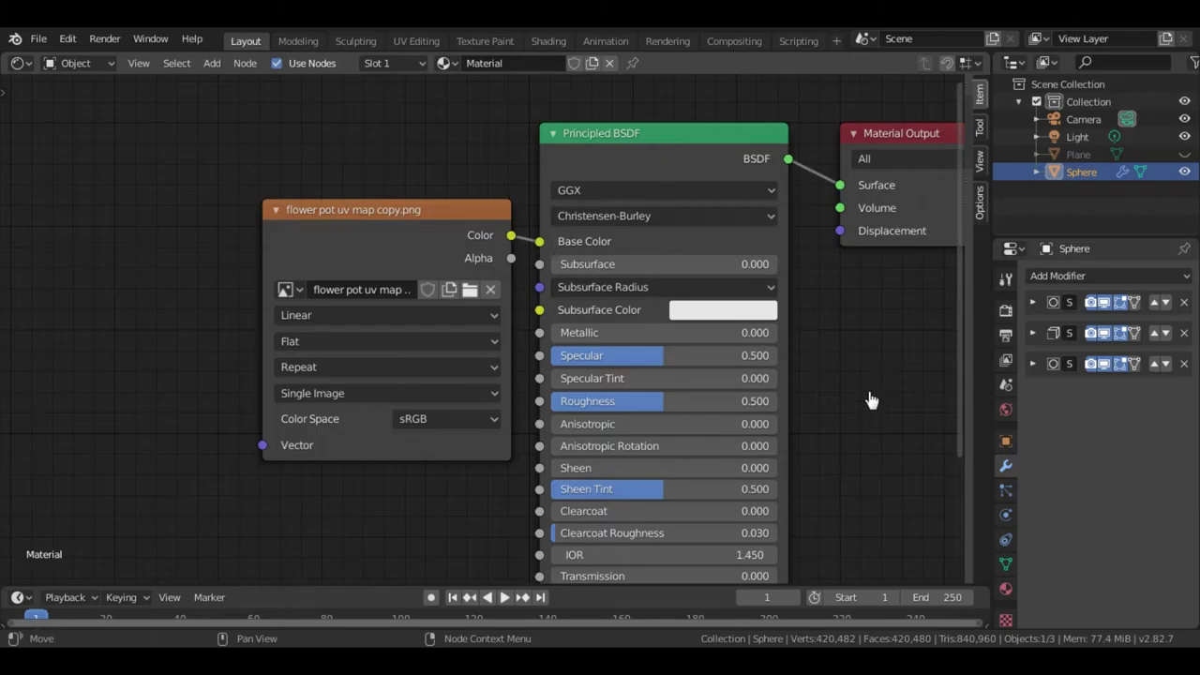
pyautogui.moveTo(865, 318); pyautogui.dragTo(867, 300, button='middle')
pyautogui.keyDown('shift'); pyautogui.scroll(-3, 868, 300); pyautogui.keyUp('shift')
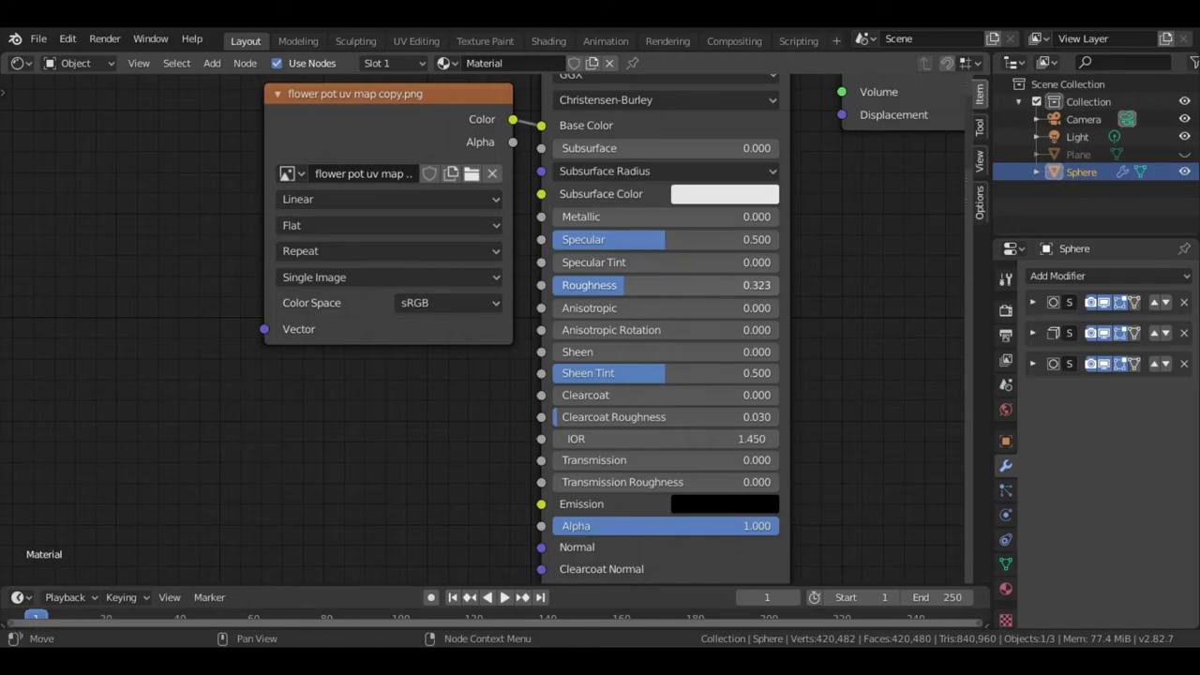
# Step: Set the Principled BSDF Metallic value to 0.855
pyautogui.click(600, 217)
pyautogui.write('0.2')
pyautogui.press('Return')
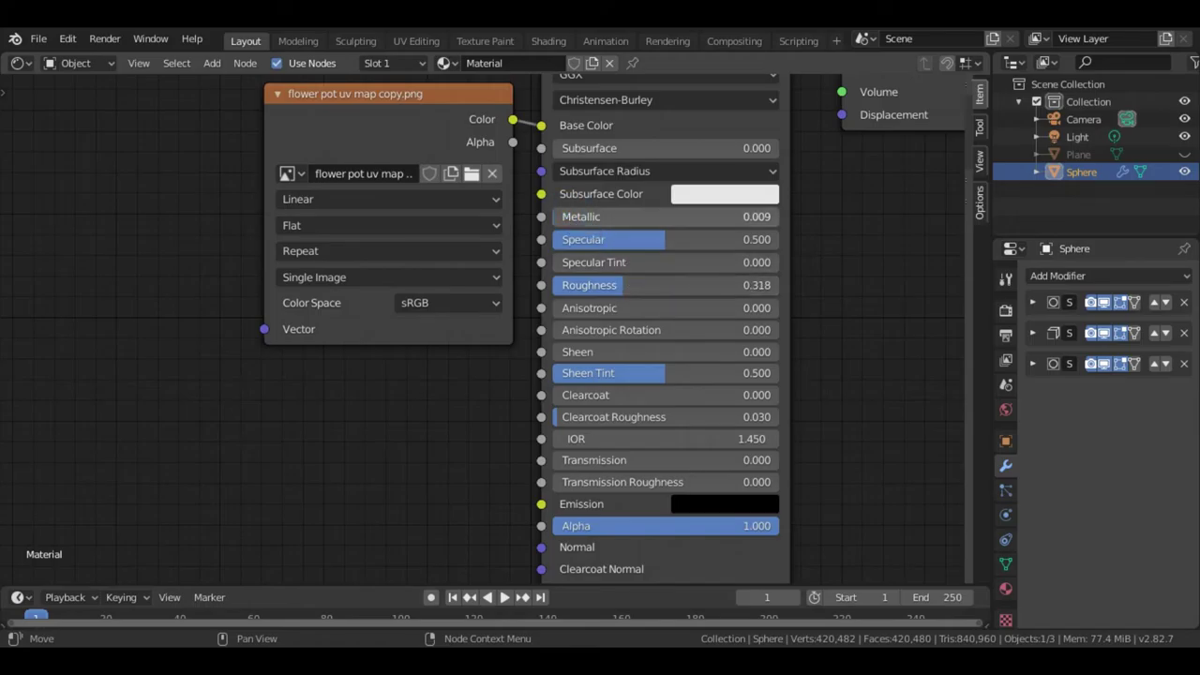
pyautogui.moveTo(596, 216); pyautogui.dragTo(747, 217)
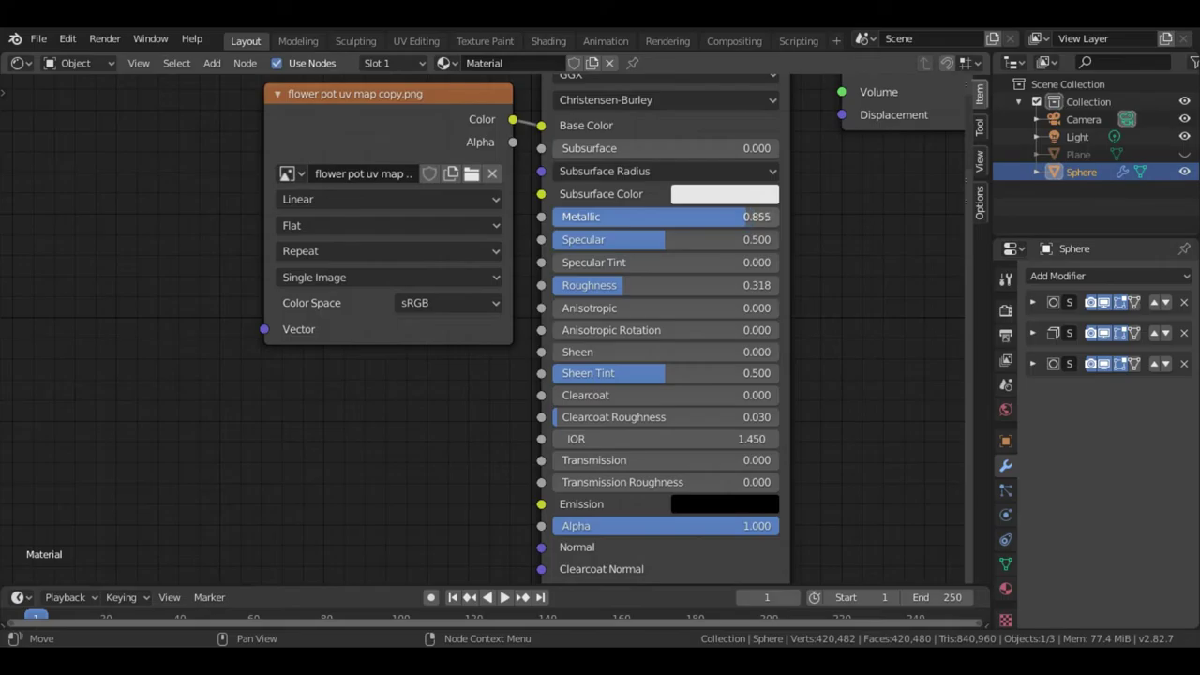
# Step: Set Roughness to 0.409 and split the node editor into two areas
pyautogui.moveTo(611, 285); pyautogui.dragTo(619, 285)
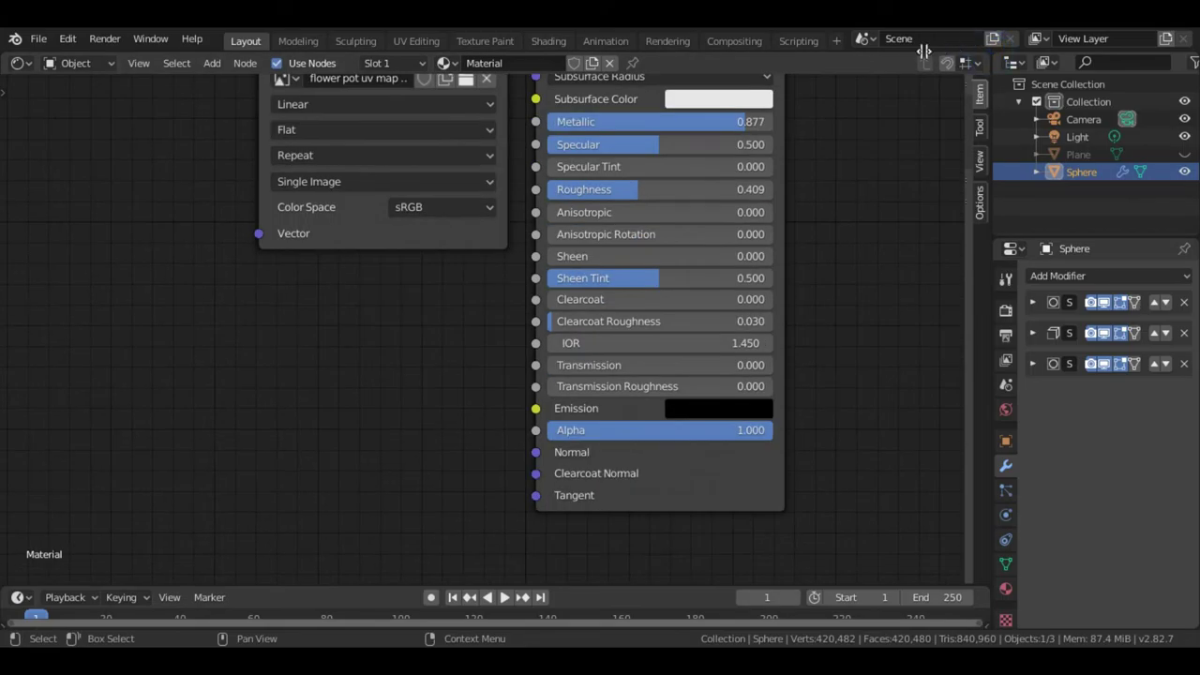
pyautogui.moveTo(966, 79); pyautogui.dragTo(704, 281)
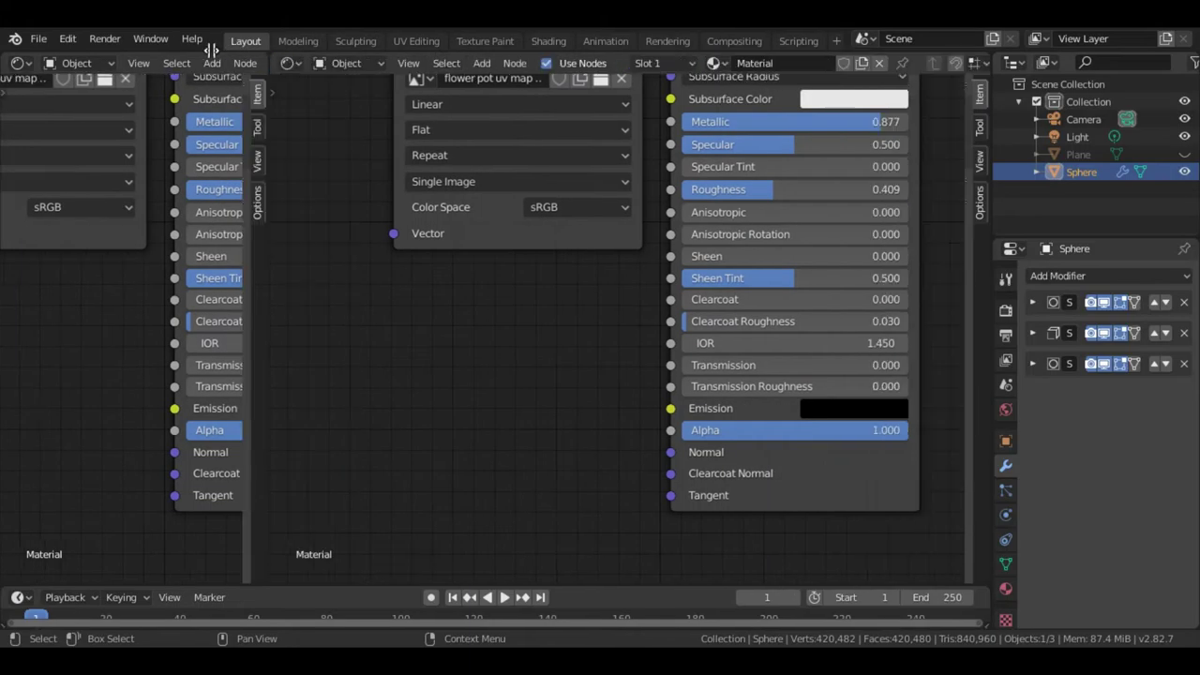
pyautogui.moveTo(251, 47); pyautogui.dragTo(240, 84)
# Step: Resize the split areas and make the right one a 3D Viewport
pyautogui.moveTo(295, 123); pyautogui.dragTo(280, 123)
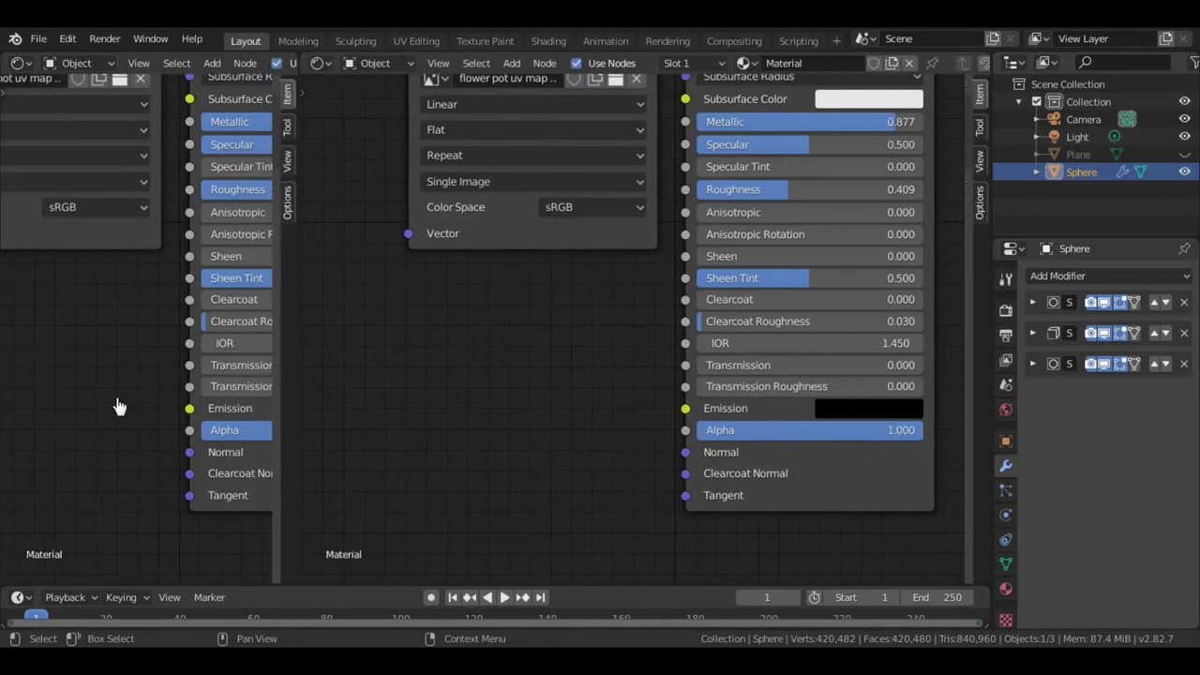
pyautogui.moveTo(91, 406)
pyautogui.mouseDown(button='middle')
pyautogui.moveTo(16, 464)
pyautogui.moveTo(216, 434)
pyautogui.moveTo(273, 401)
pyautogui.mouseUp(button='middle')
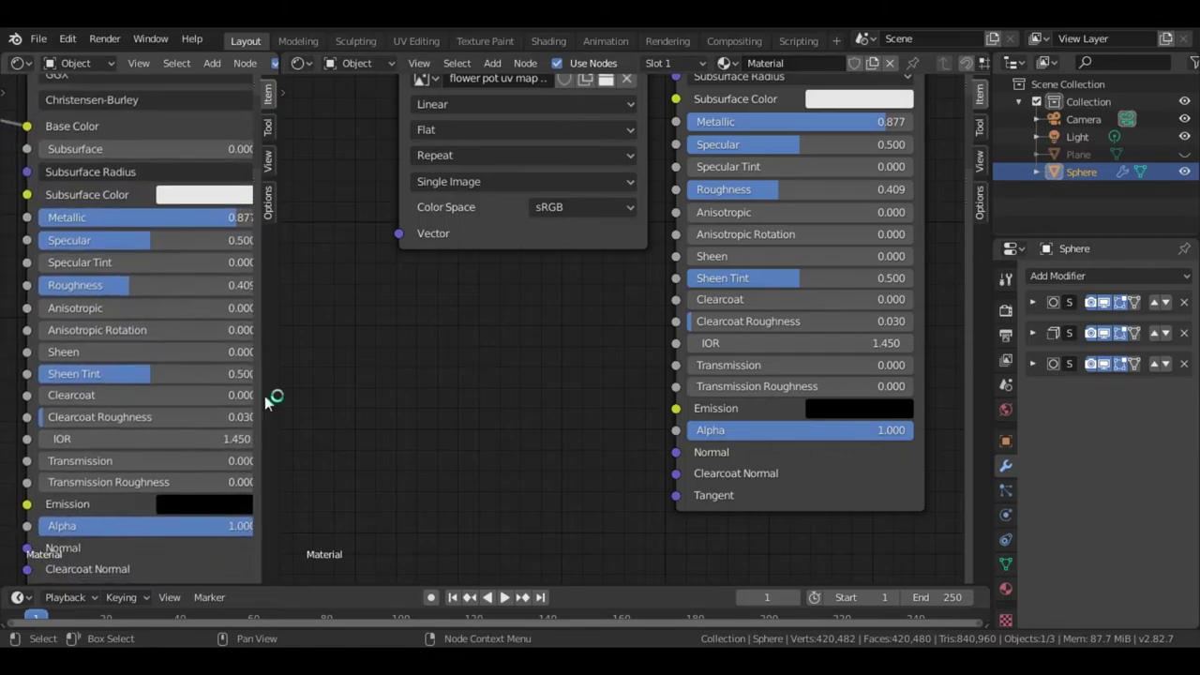
pyautogui.click(298, 63)
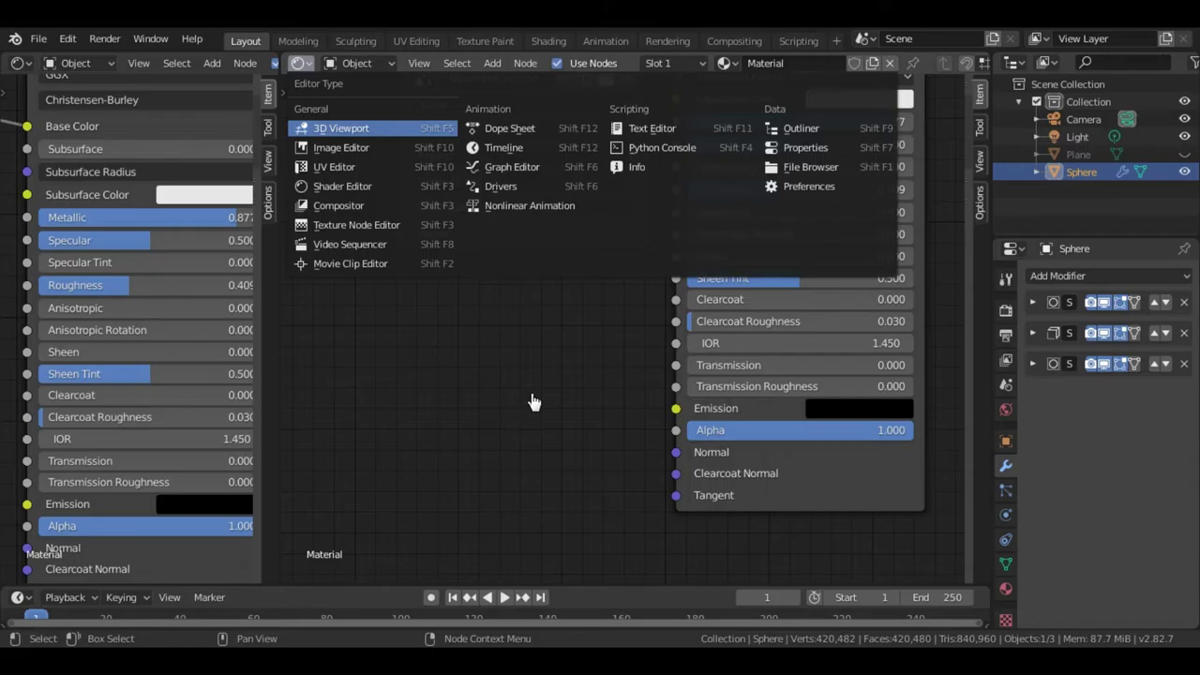
pyautogui.press('Return')
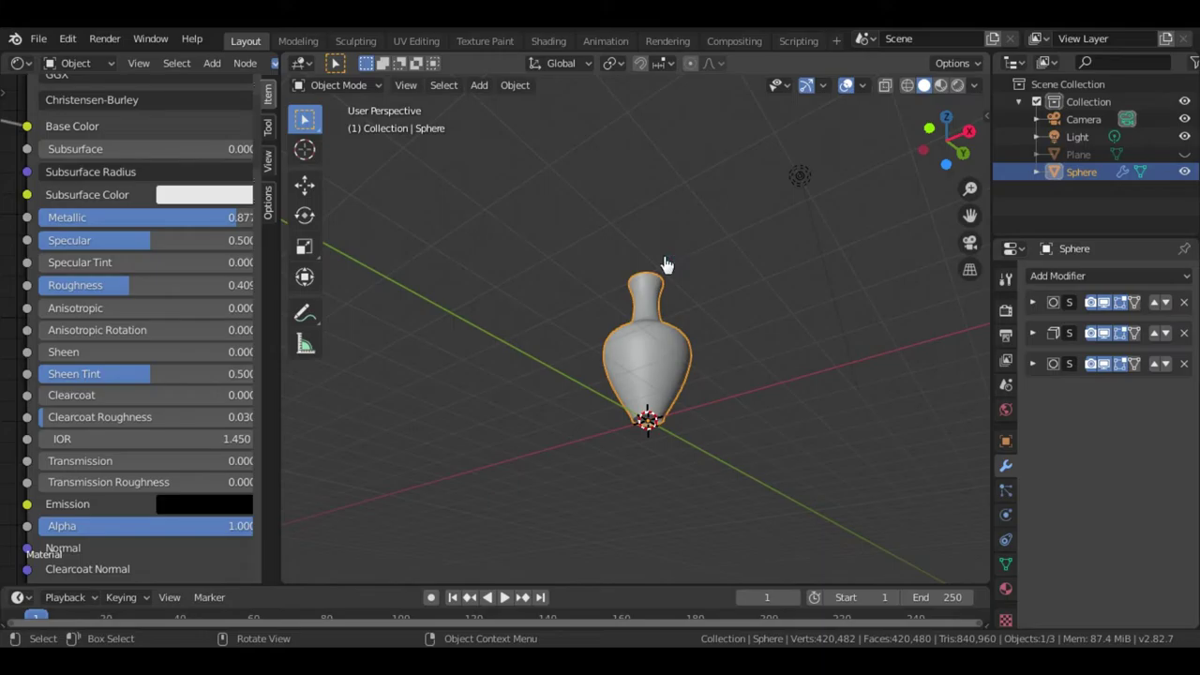
# Step: Preview the vase's material and zoom out to see the whole vase
pyautogui.press('z')
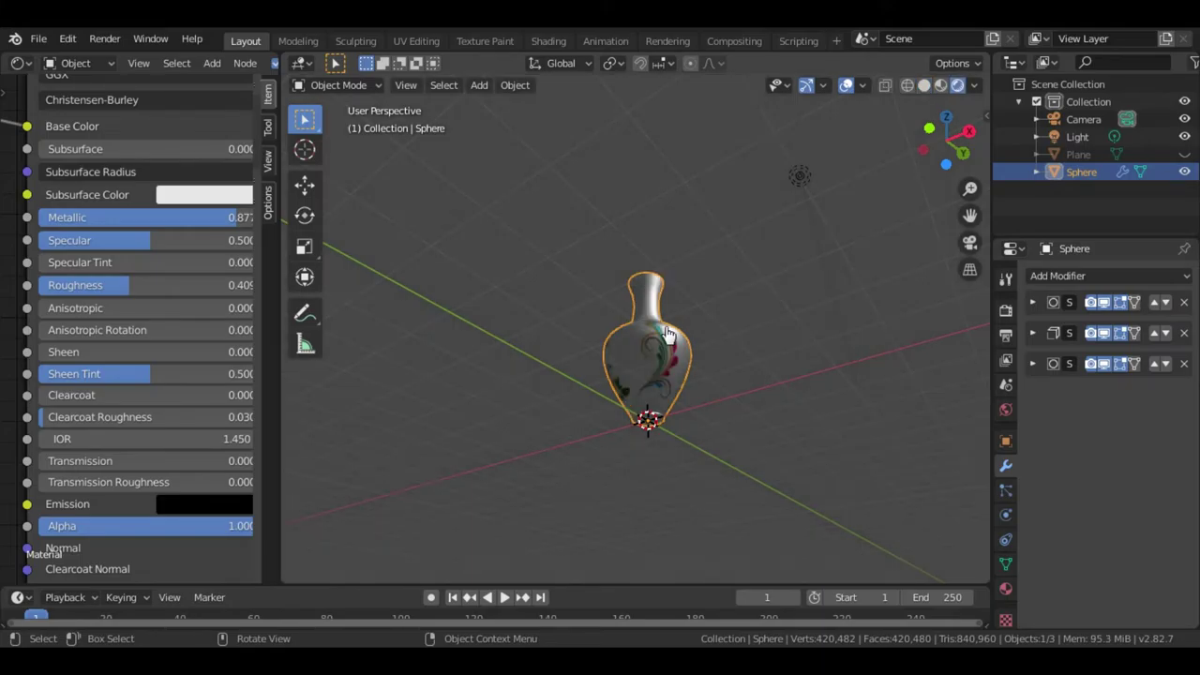
pyautogui.scroll(7, 670, 354)
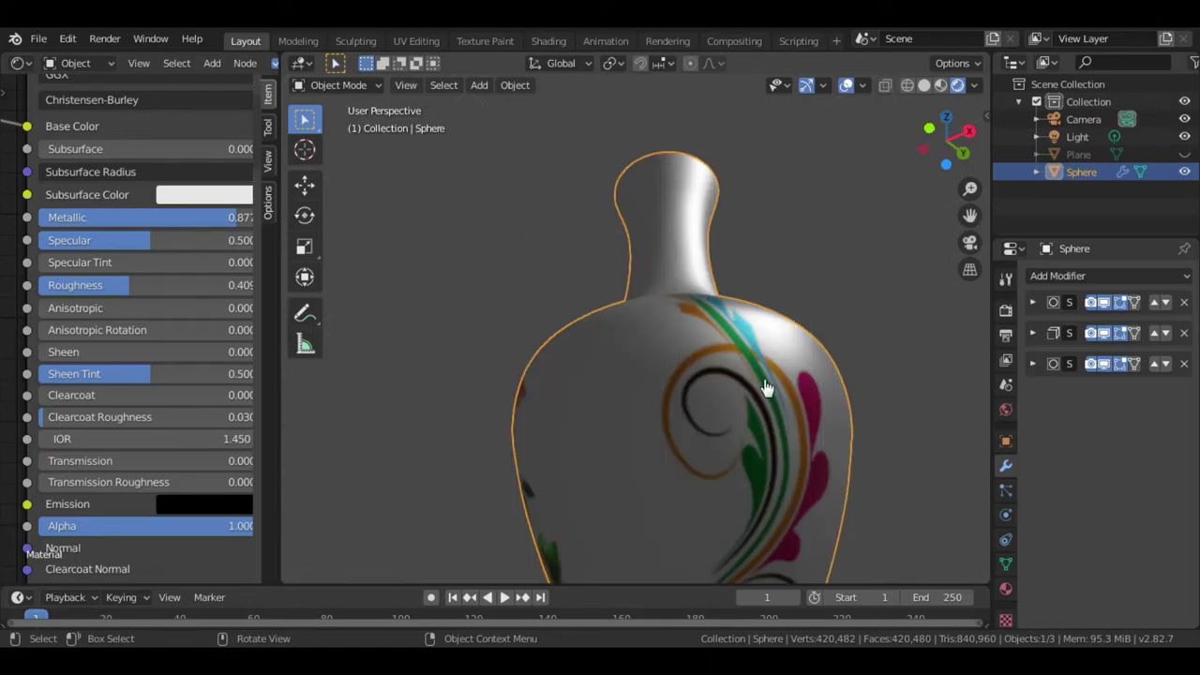
pyautogui.moveTo(690, 385); pyautogui.dragTo(696, 375, button='middle')
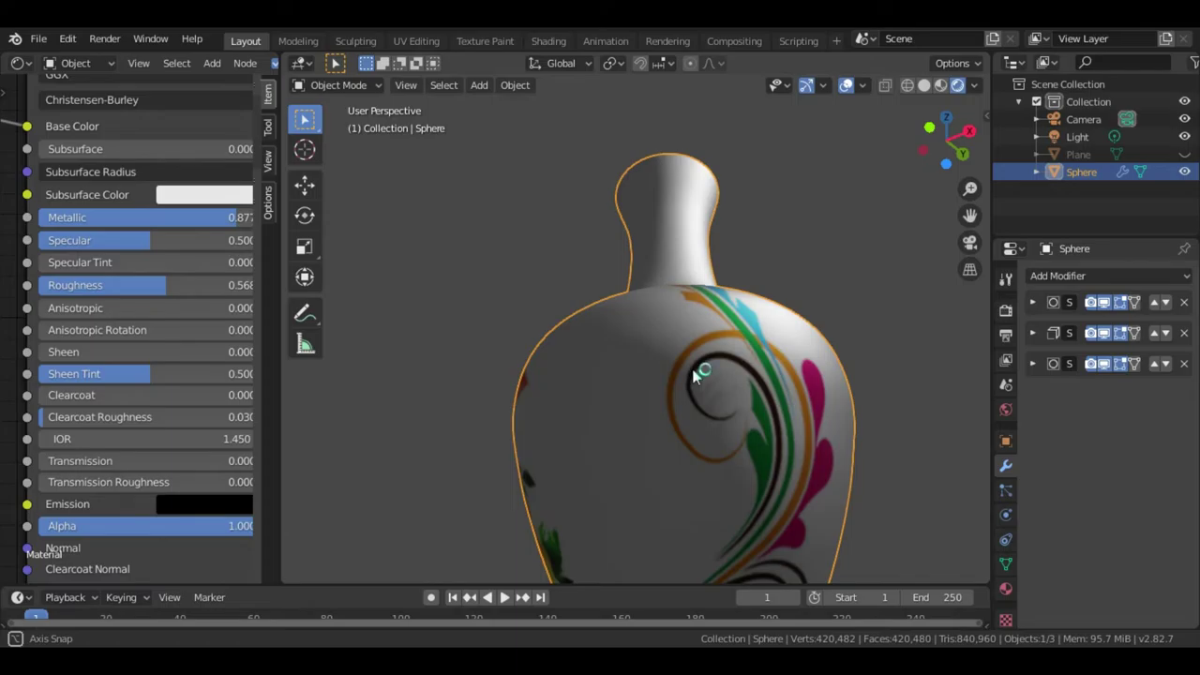
pyautogui.scroll(-5, 693, 373)
pyautogui.moveTo(694, 373); pyautogui.dragTo(767, 472, button='middle')
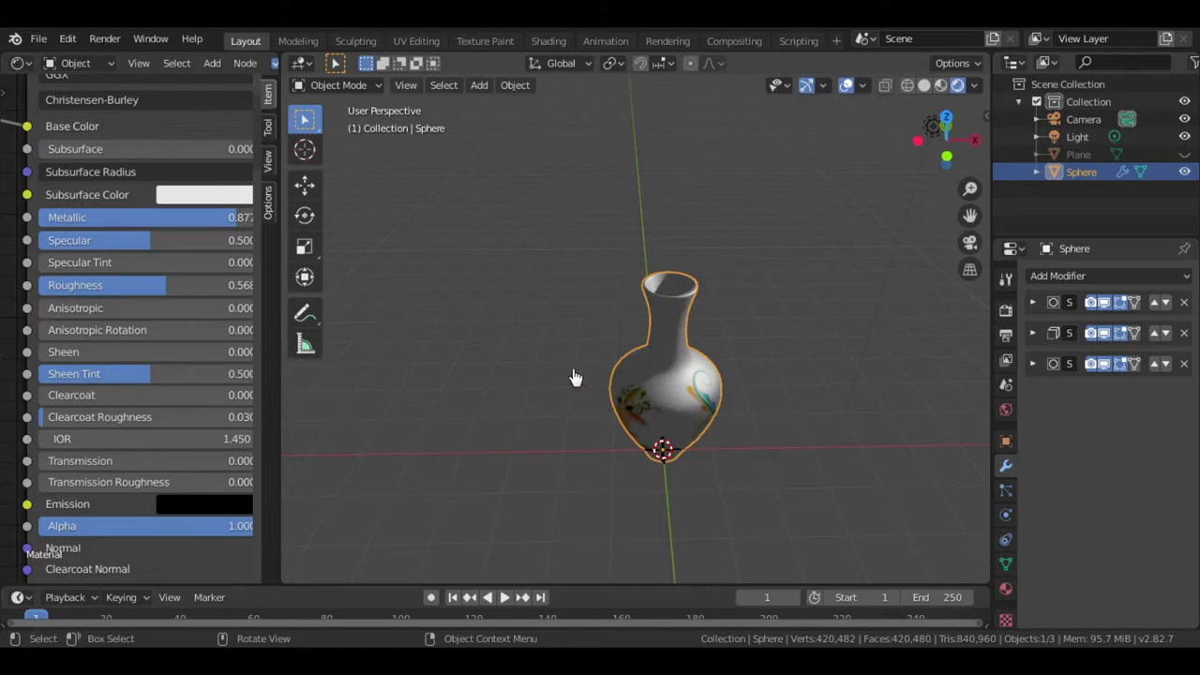
# Step: Orbit around the vase and merge the node panel away so the 3D view fills the width
pyautogui.moveTo(679, 392); pyautogui.dragTo(725, 247, button='middle')
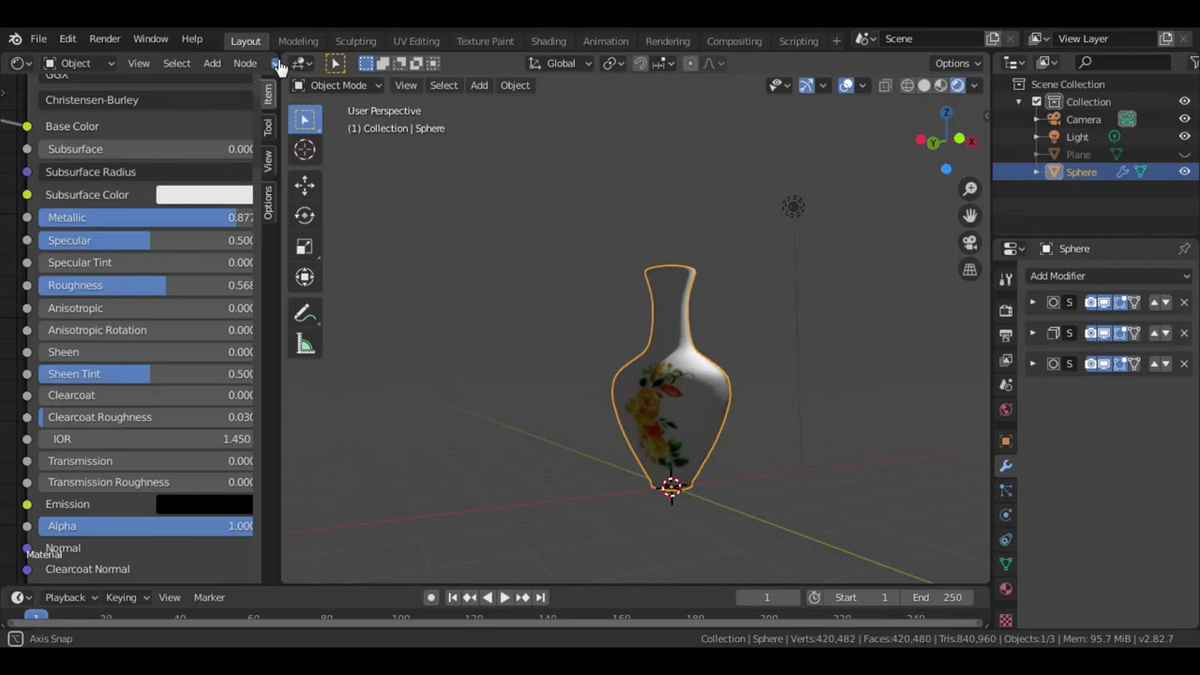
pyautogui.moveTo(258, 48); pyautogui.dragTo(257, 49, button='middle')
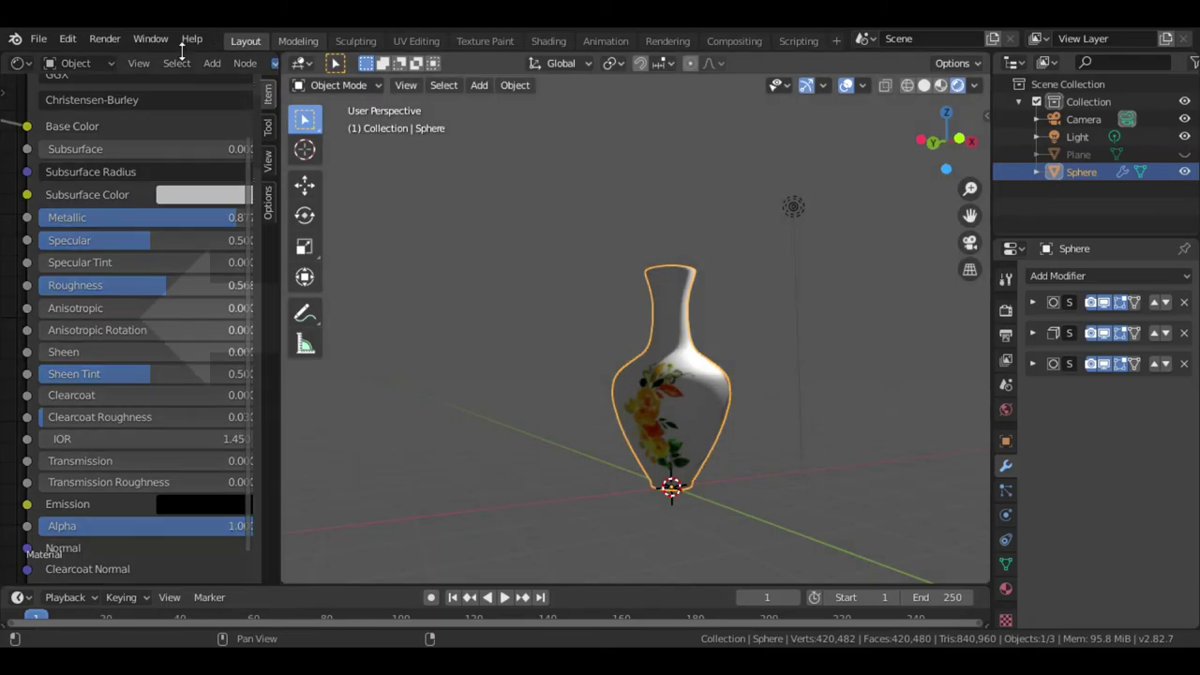
pyautogui.moveTo(183, 51); pyautogui.dragTo(183, 54)
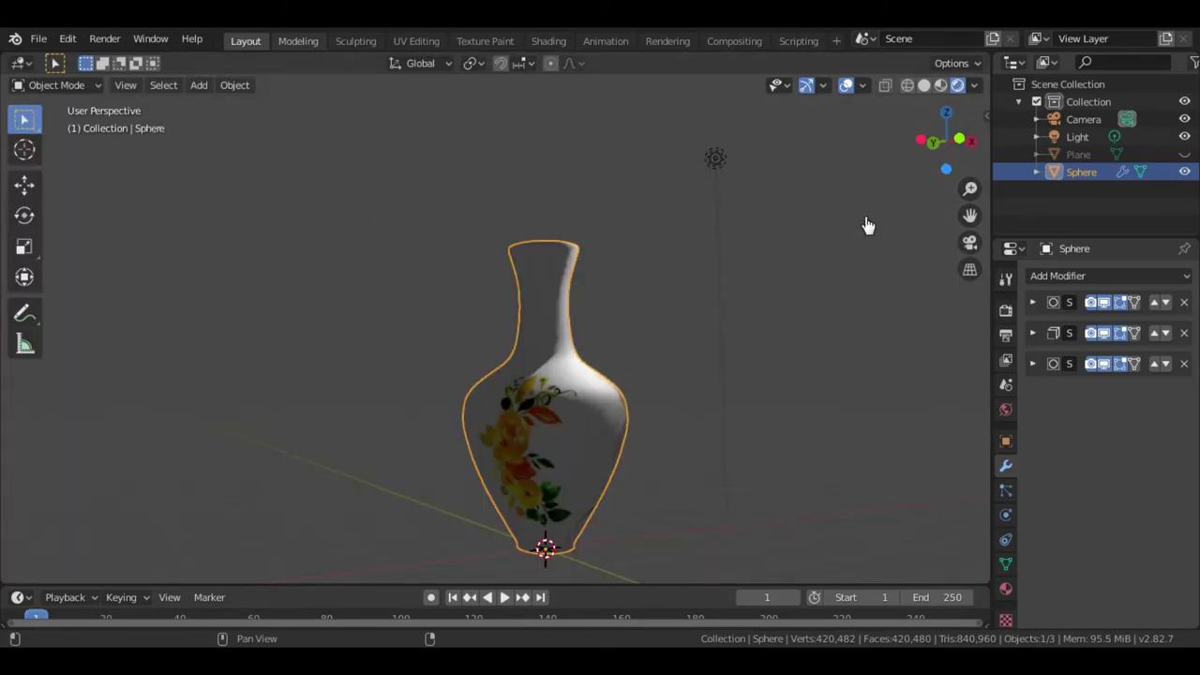
# Step: Hide the Sphere, show the Plane in the Outliner, and minimize the texture folder
pyautogui.click(1184, 173)
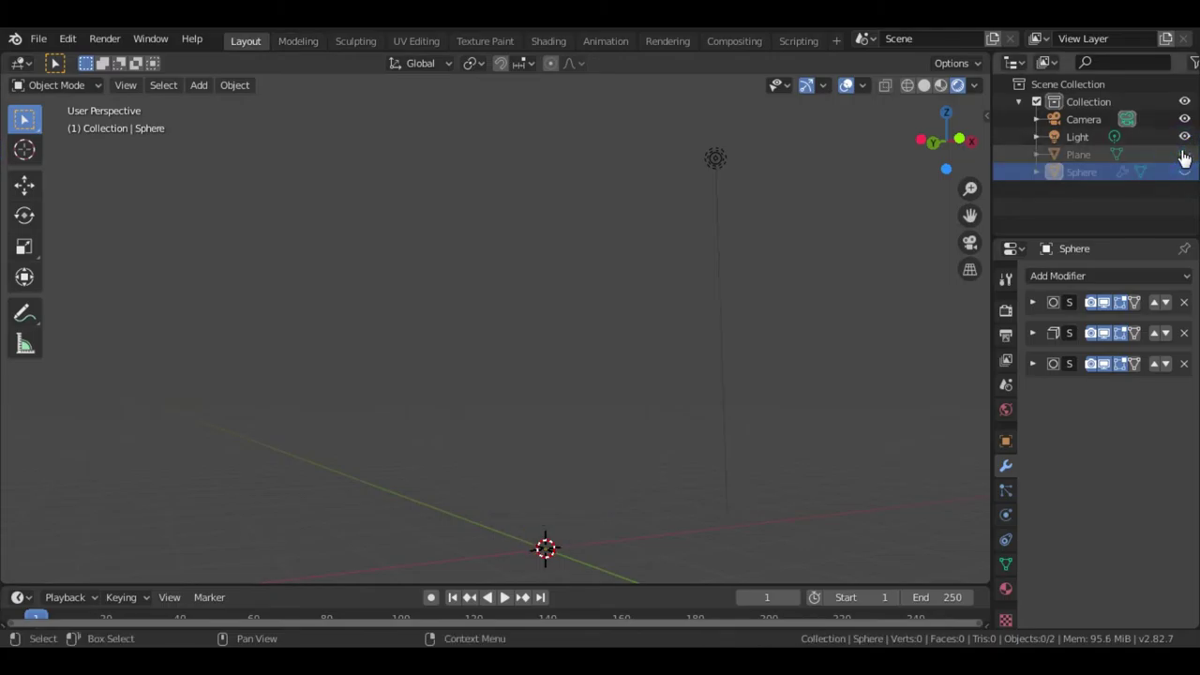
pyautogui.click(1184, 155)
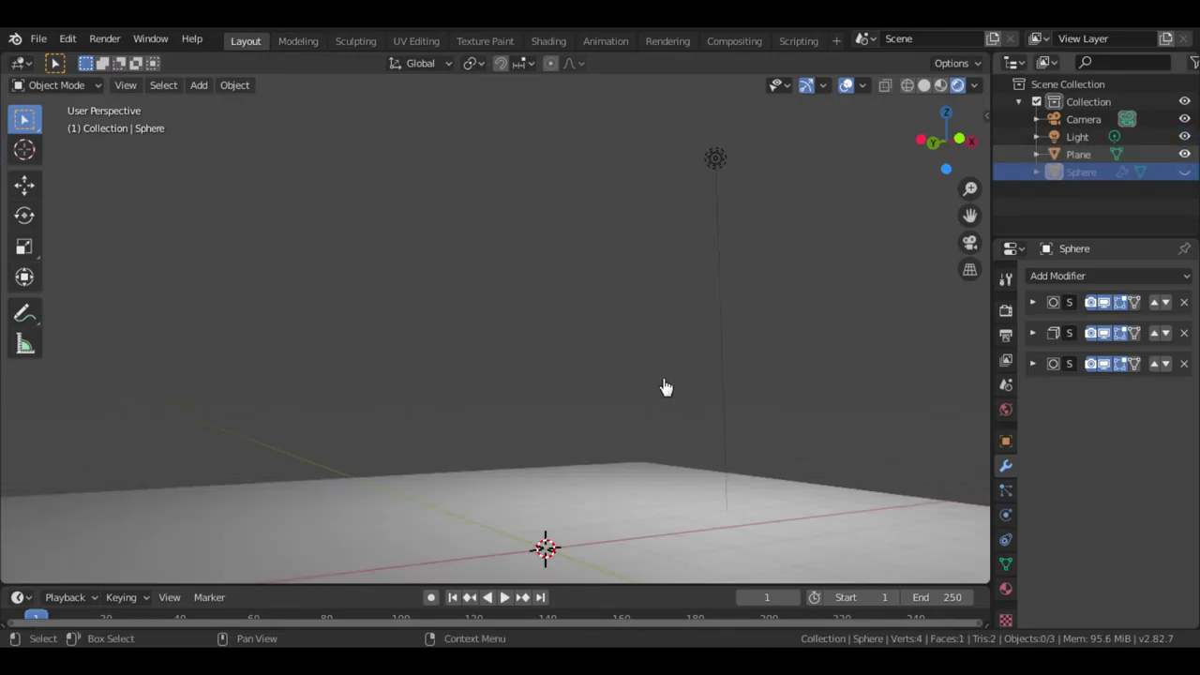
pyautogui.moveTo(665, 429)
pyautogui.mouseDown(button='middle')
pyautogui.moveTo(440, 441)
pyautogui.moveTo(590, 451)
pyautogui.mouseUp(button='middle')
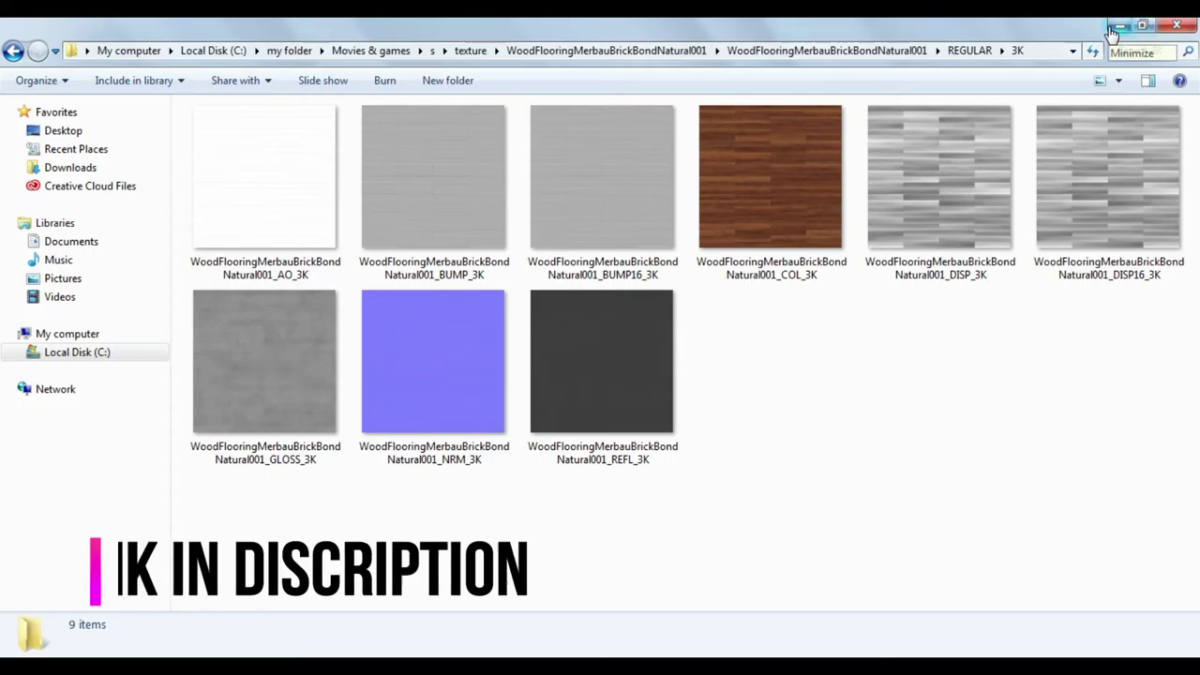
pyautogui.click(1119, 25)
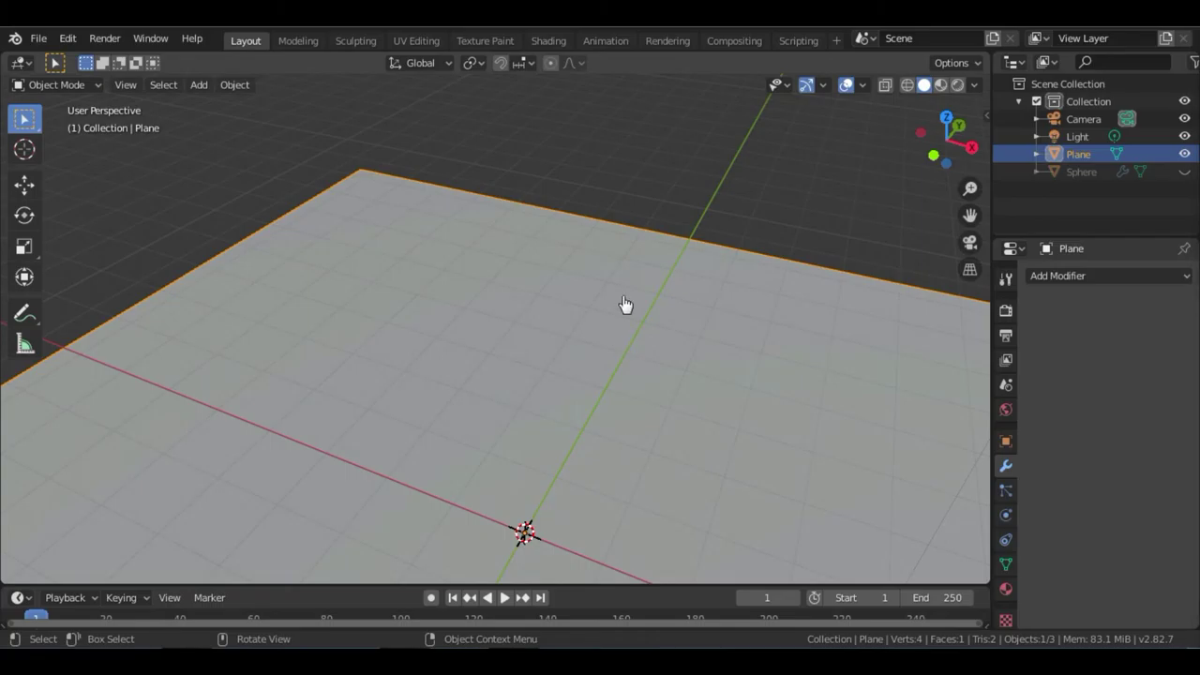
# Step: Switch the main 3D view to the Shader Editor for the floor Plane
pyautogui.moveTo(625, 305)
pyautogui.mouseDown(button='middle')
pyautogui.moveTo(688, 351)
pyautogui.moveTo(550, 440)
pyautogui.moveTo(626, 366)
pyautogui.moveTo(638, 375)
pyautogui.moveTo(597, 447)
pyautogui.moveTo(602, 505)
pyautogui.moveTo(731, 482)
pyautogui.moveTo(740, 518)
pyautogui.moveTo(669, 391)
pyautogui.mouseUp(button='middle')
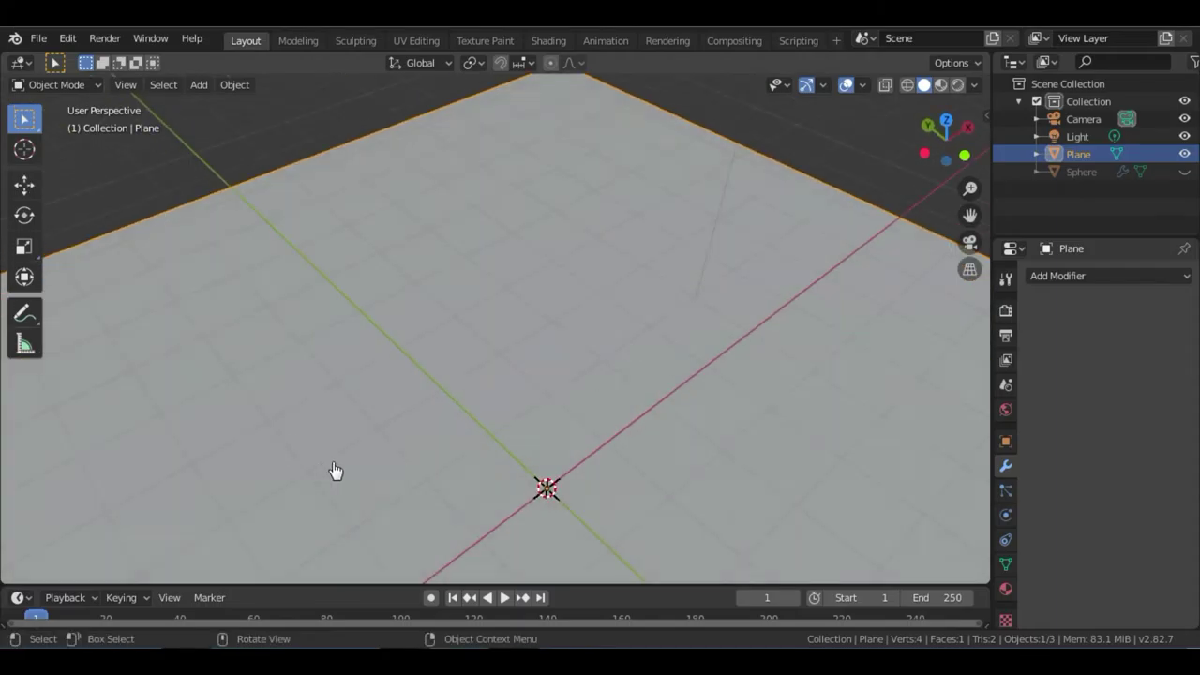
pyautogui.click(20, 64)
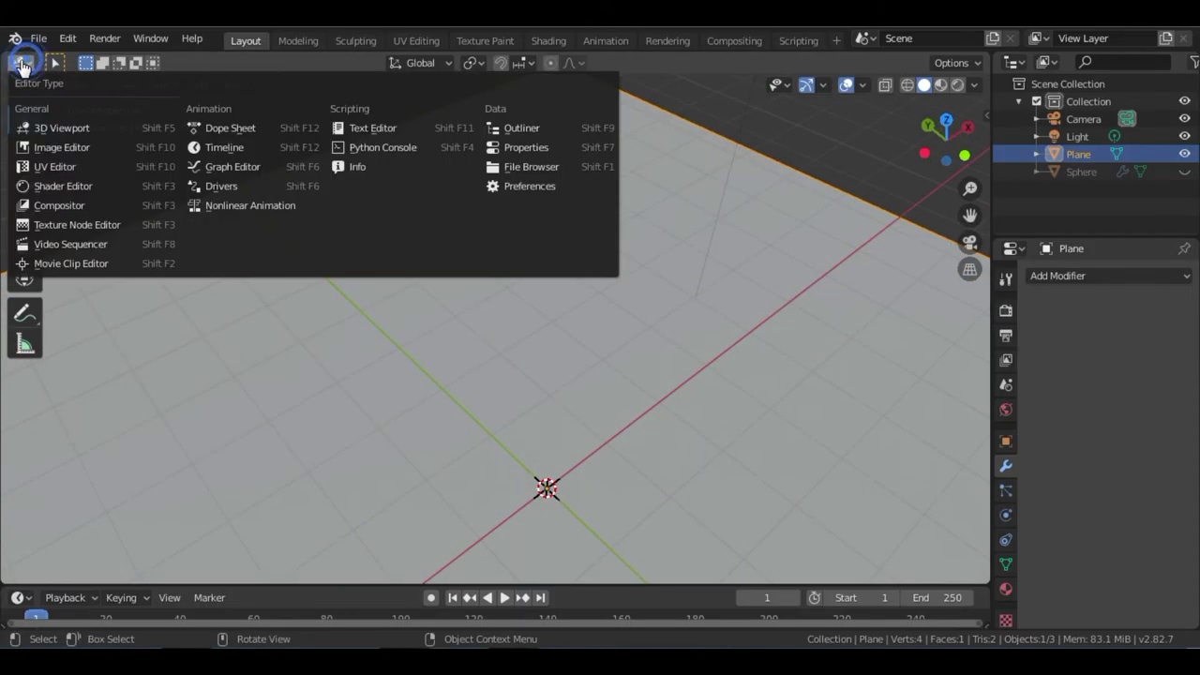
pyautogui.click(54, 188)
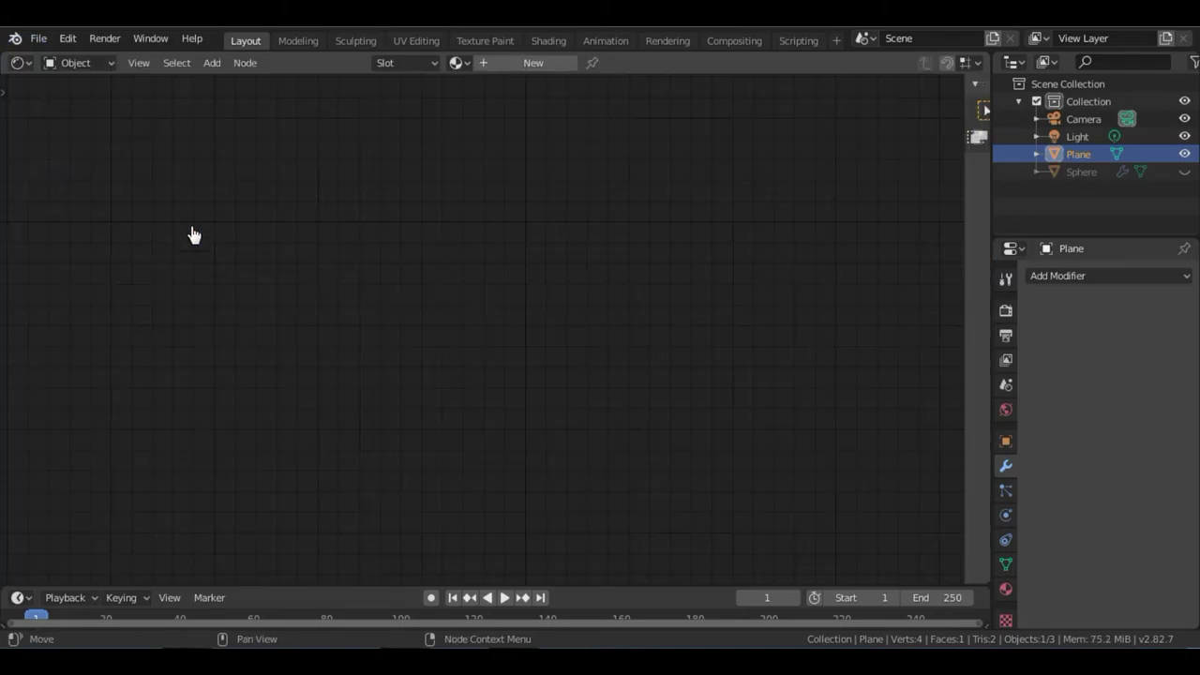
# Step: Create a new material for the Plane and delete its Principled BSDF node
pyautogui.click(532, 66)
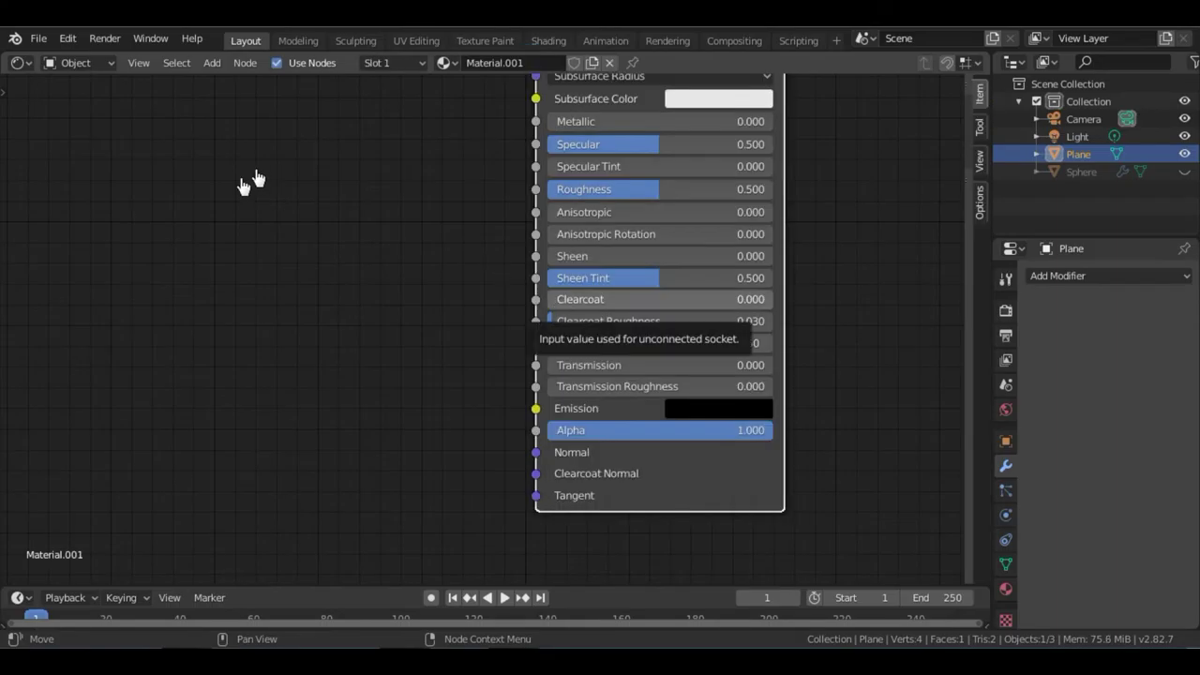
pyautogui.moveTo(249, 332)
pyautogui.mouseDown(button='middle')
pyautogui.moveTo(165, 475)
pyautogui.moveTo(525, 236)
pyautogui.mouseUp(button='middle')
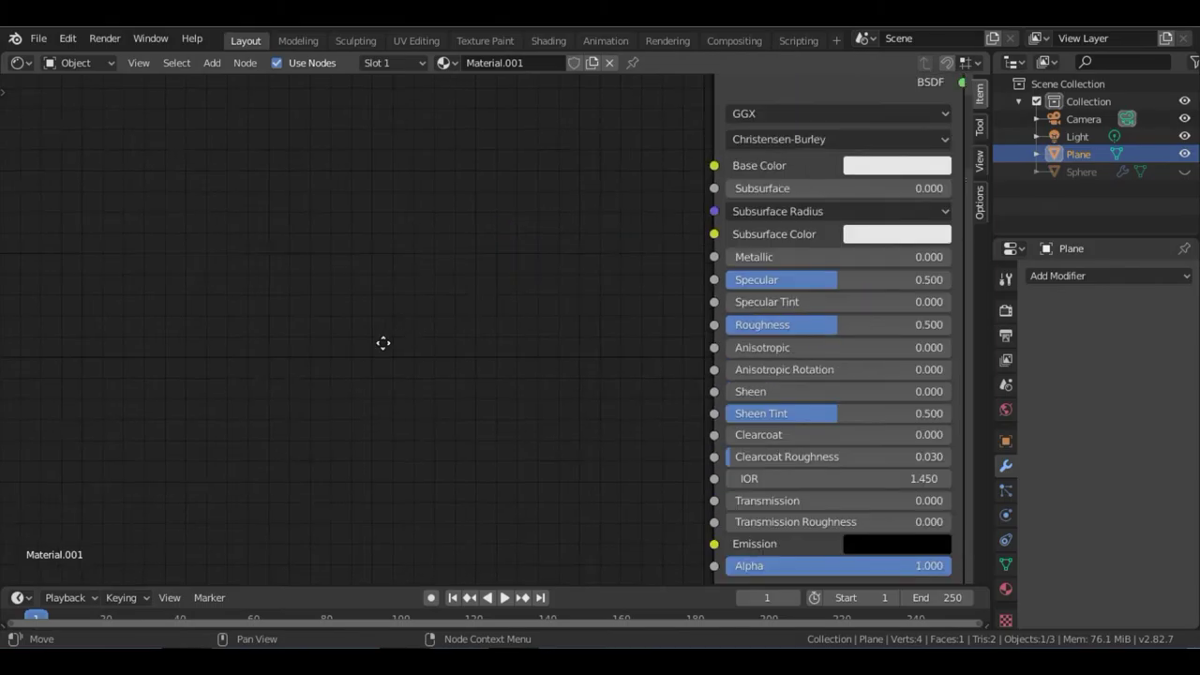
pyautogui.moveTo(481, 304); pyautogui.dragTo(375, 347, button='middle')
pyautogui.click(641, 122)
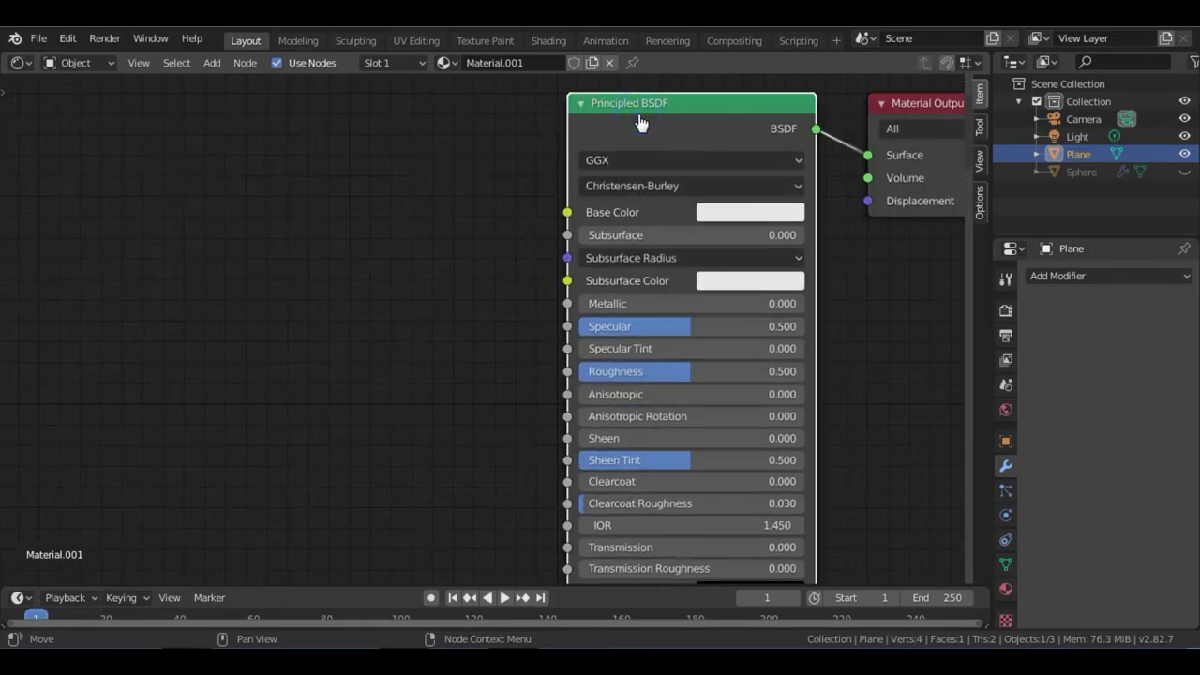
pyautogui.press('x')
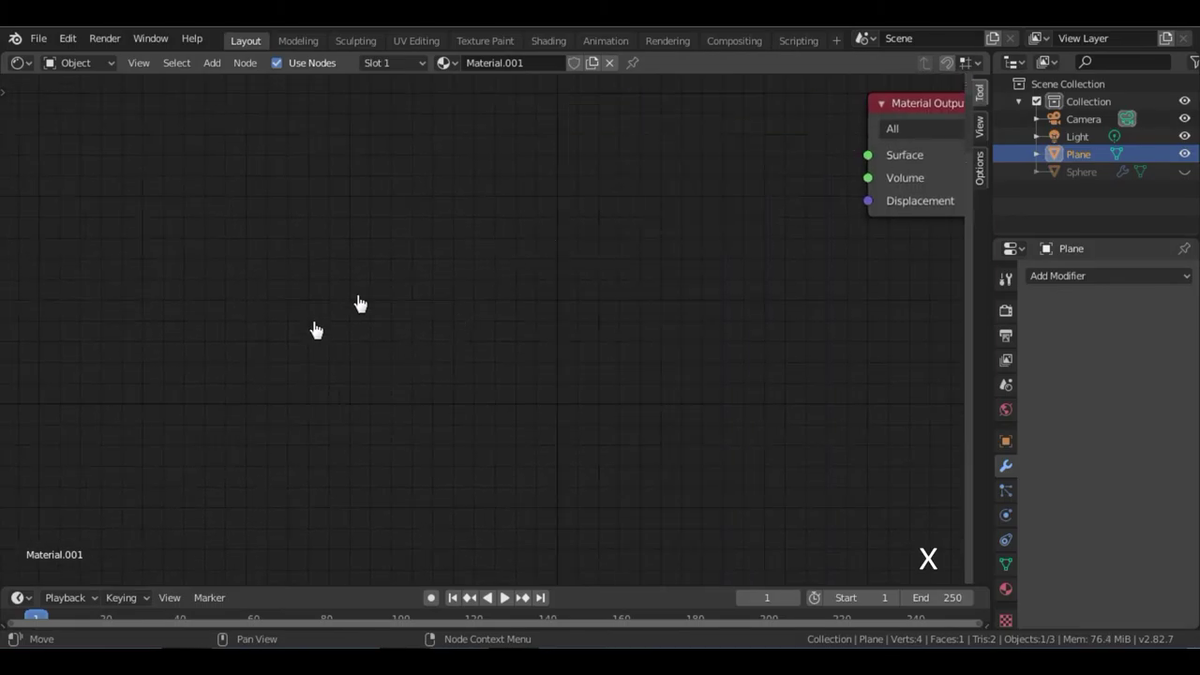
# Step: Add a Diffuse BSDF node and wire it into the Material Output Surface
pyautogui.moveTo(316, 334); pyautogui.dragTo(243, 375, button='middle')
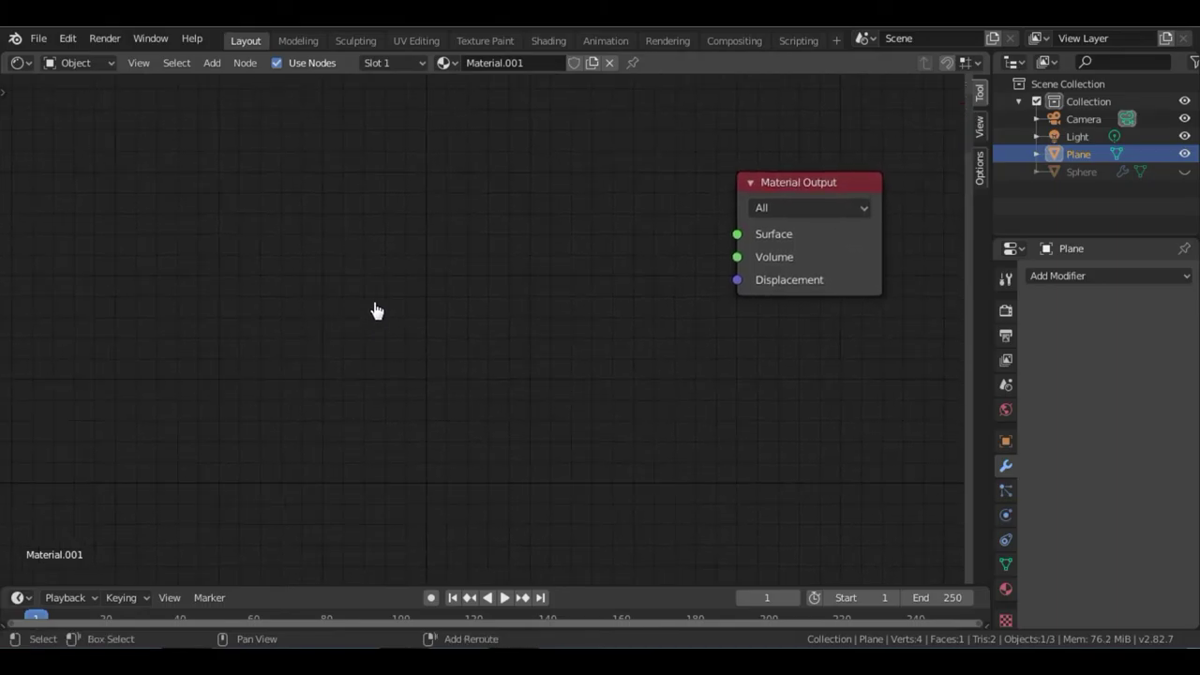
pyautogui.hotkey('shift', 'a')
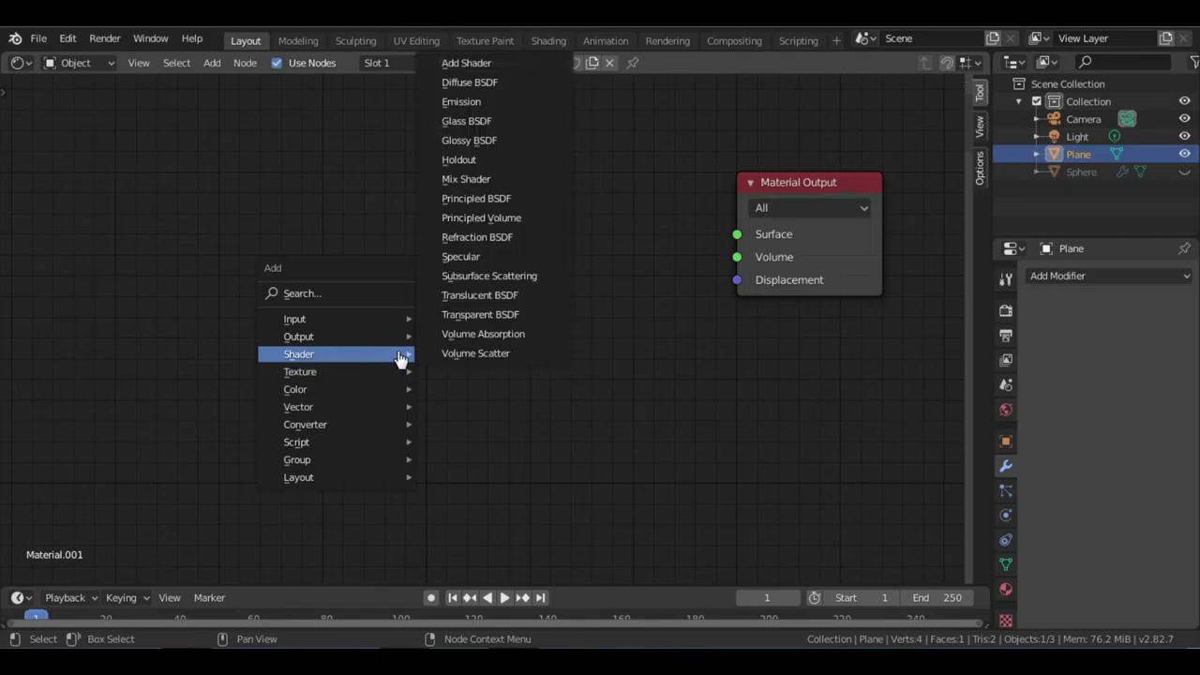
pyautogui.moveTo(336, 353)
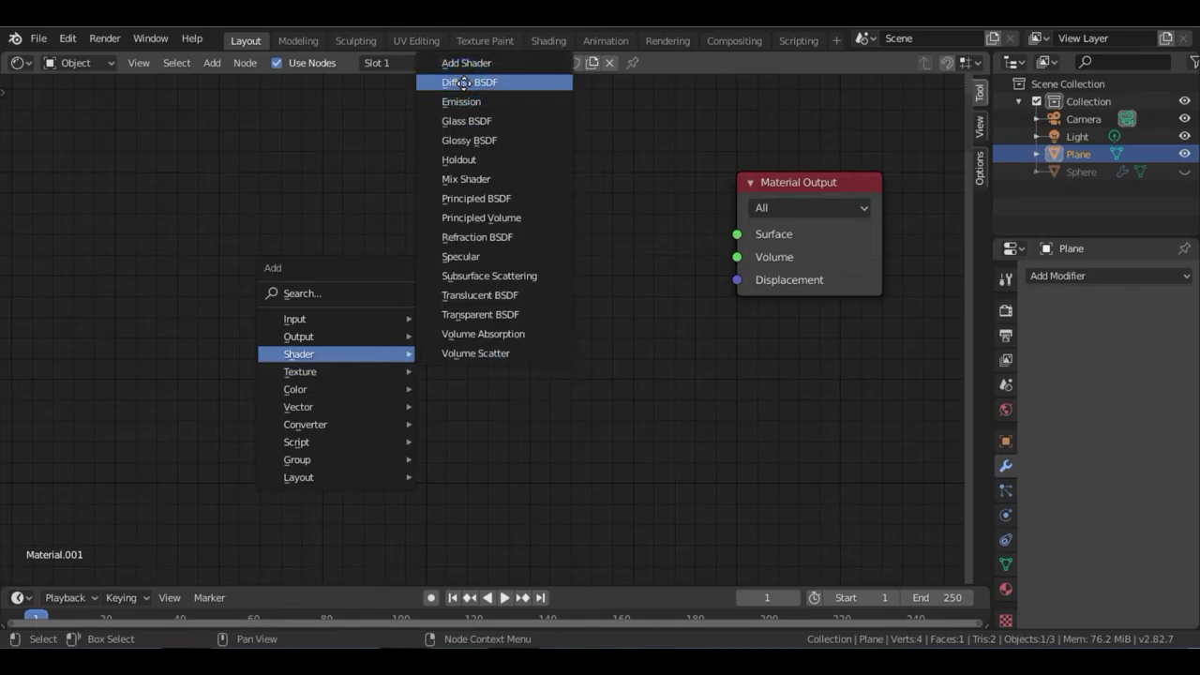
pyautogui.click(467, 83)
pyautogui.click(482, 176)
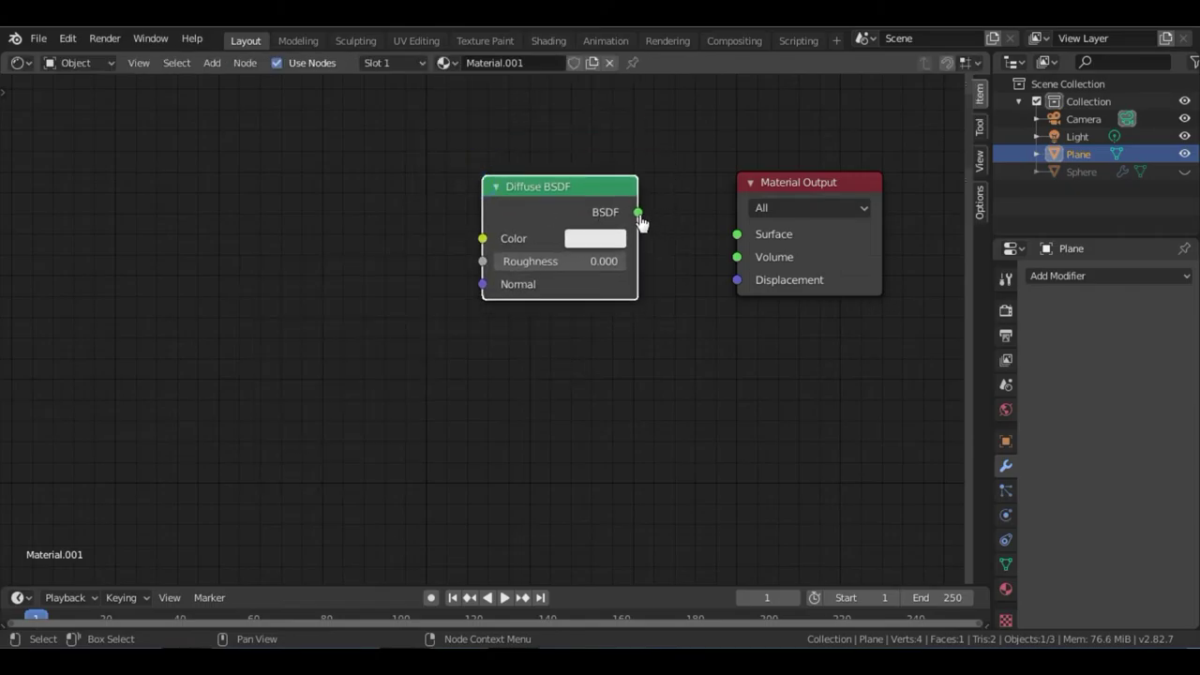
pyautogui.moveTo(637, 212); pyautogui.dragTo(743, 242)
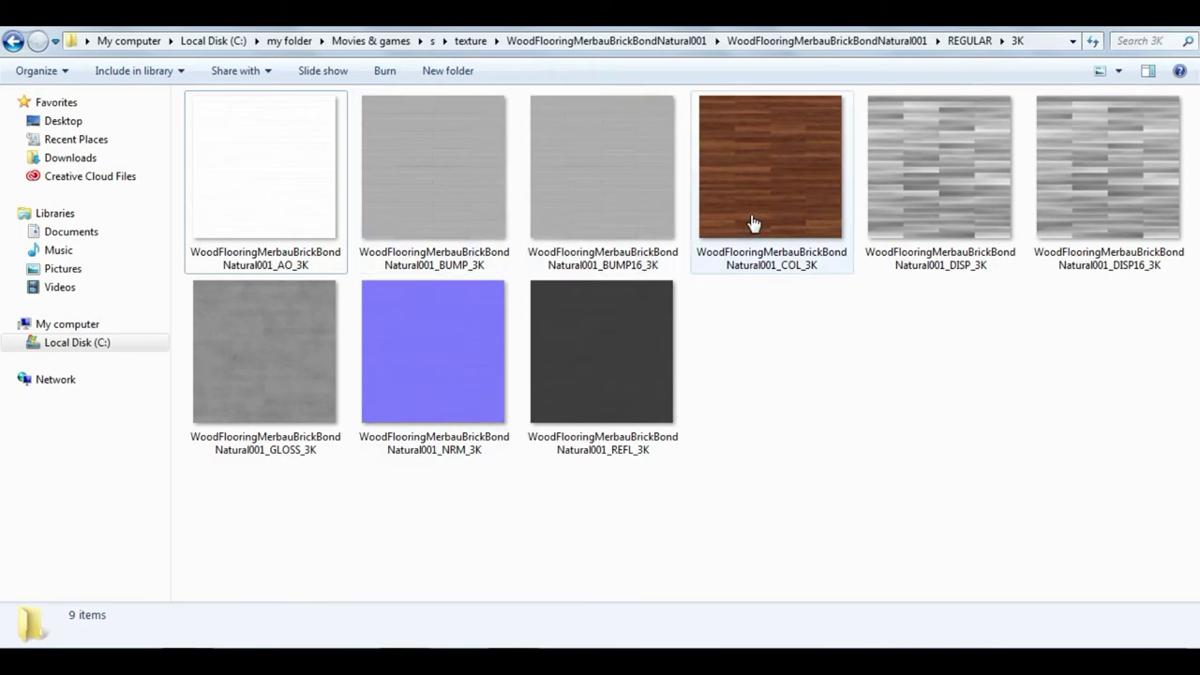
# Step: Drag WoodFlooringMerbauBrickBondNatural001_COL_3K from Explorer into the Plane's node editor
pyautogui.click(753, 225)
pyautogui.moveTo(688, 358); pyautogui.dragTo(405, 626)
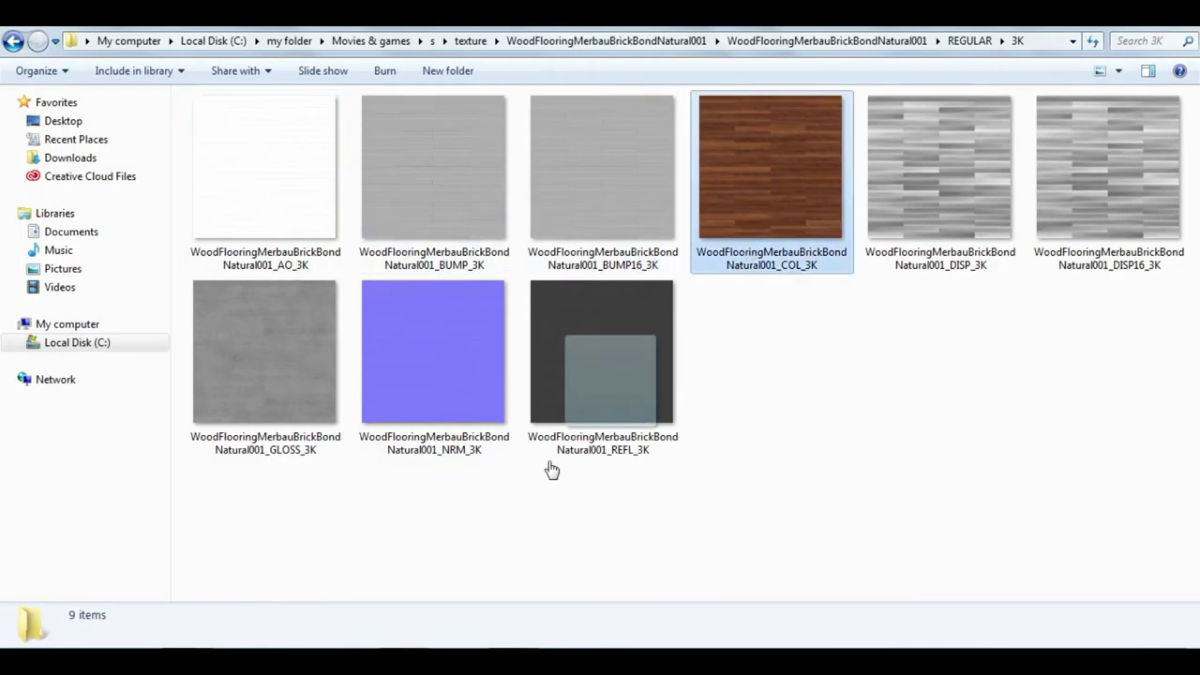
pyautogui.moveTo(462, 525)
pyautogui.mouseDown()
pyautogui.moveTo(389, 638)
pyautogui.moveTo(388, 620)
pyautogui.moveTo(453, 593)
pyautogui.mouseUp()
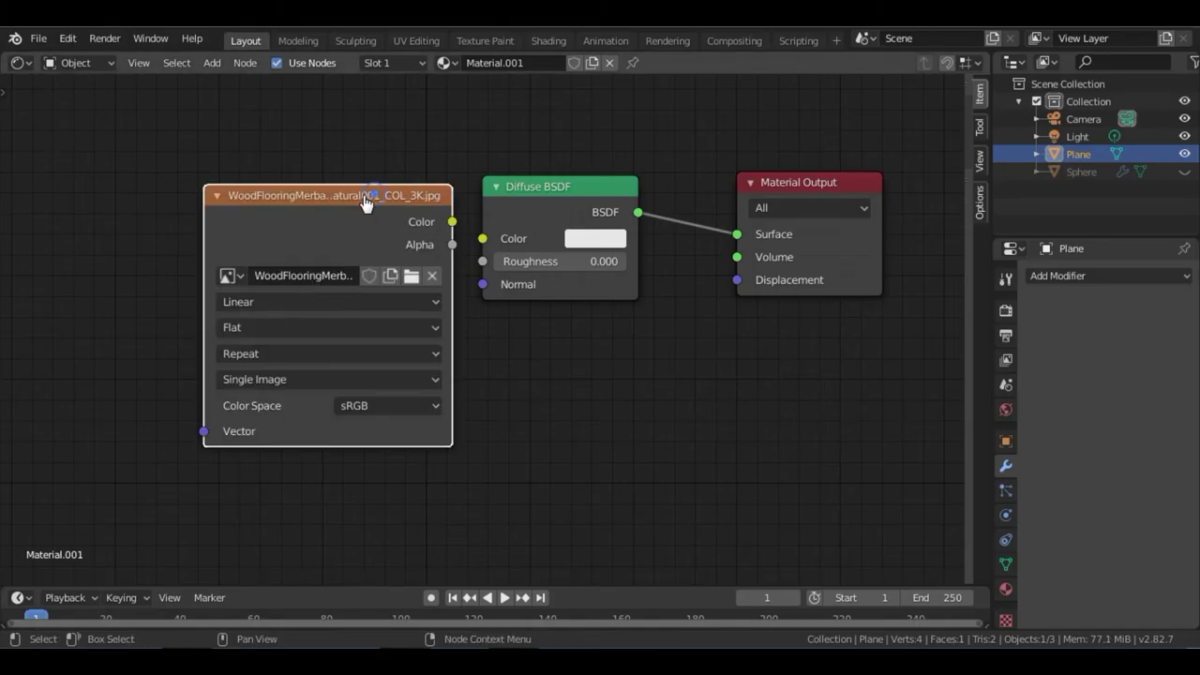
# Step: Connect the wood image's Color to the Diffuse BSDF Color and arrange the two nodes
pyautogui.moveTo(367, 197)
pyautogui.mouseDown()
pyautogui.moveTo(240, 194)
pyautogui.moveTo(261, 184)
pyautogui.mouseUp()
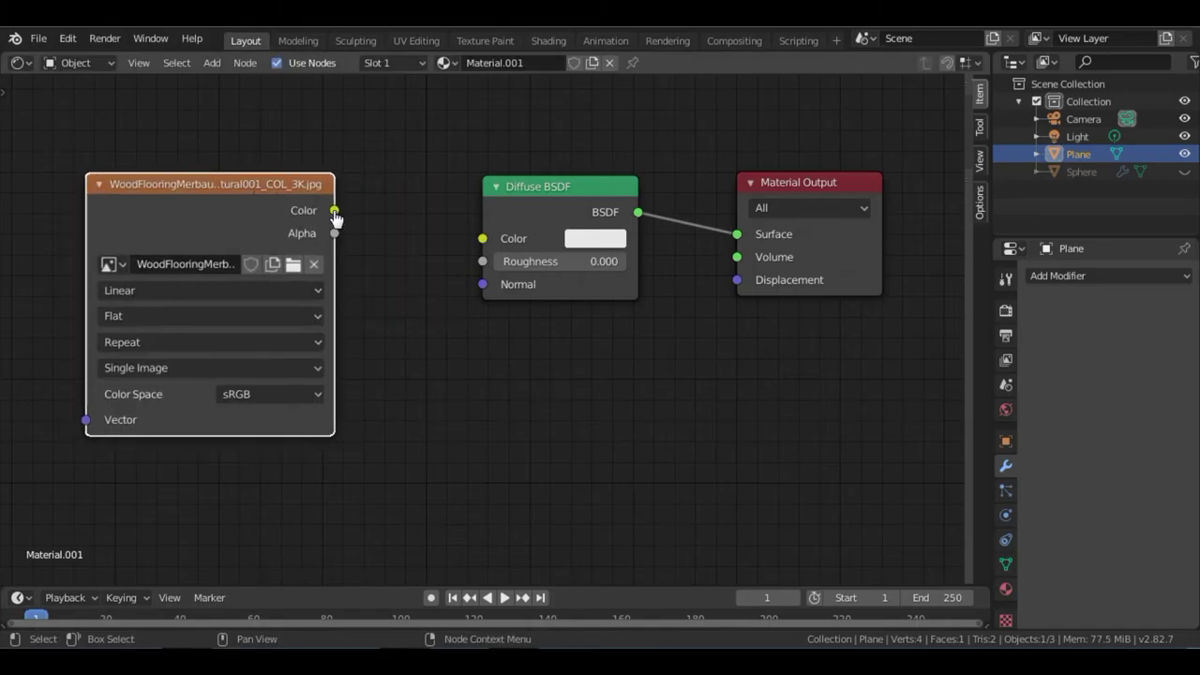
pyautogui.moveTo(335, 210); pyautogui.dragTo(484, 246)
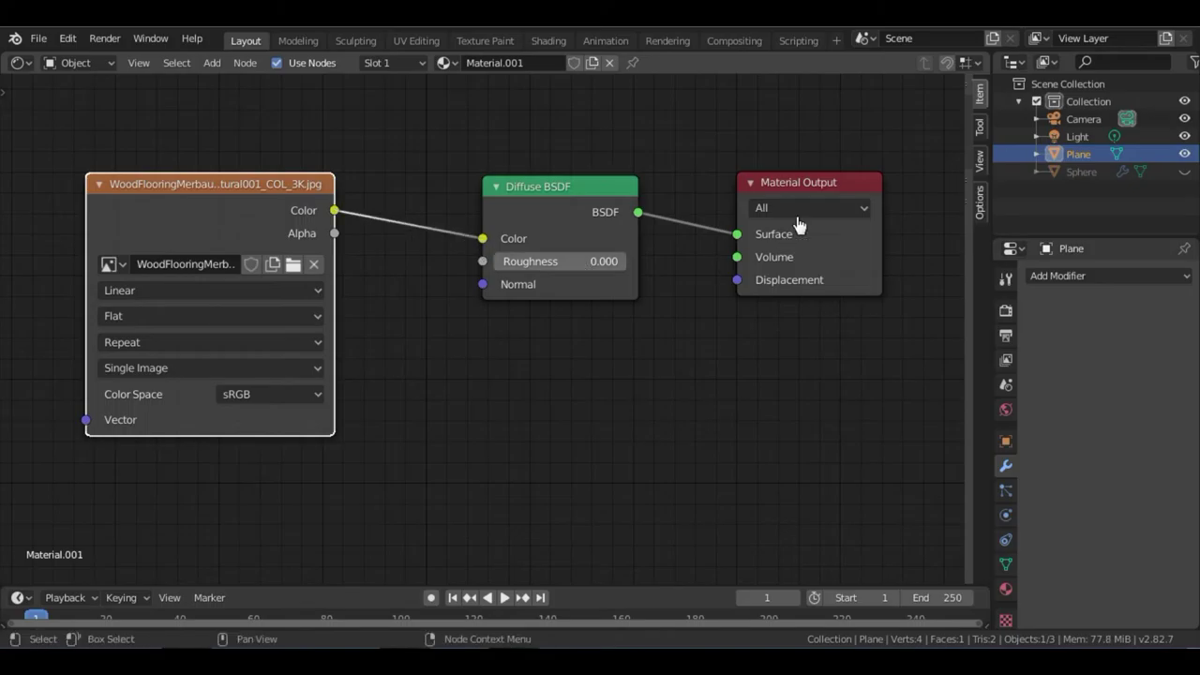
pyautogui.moveTo(550, 192); pyautogui.dragTo(452, 170)
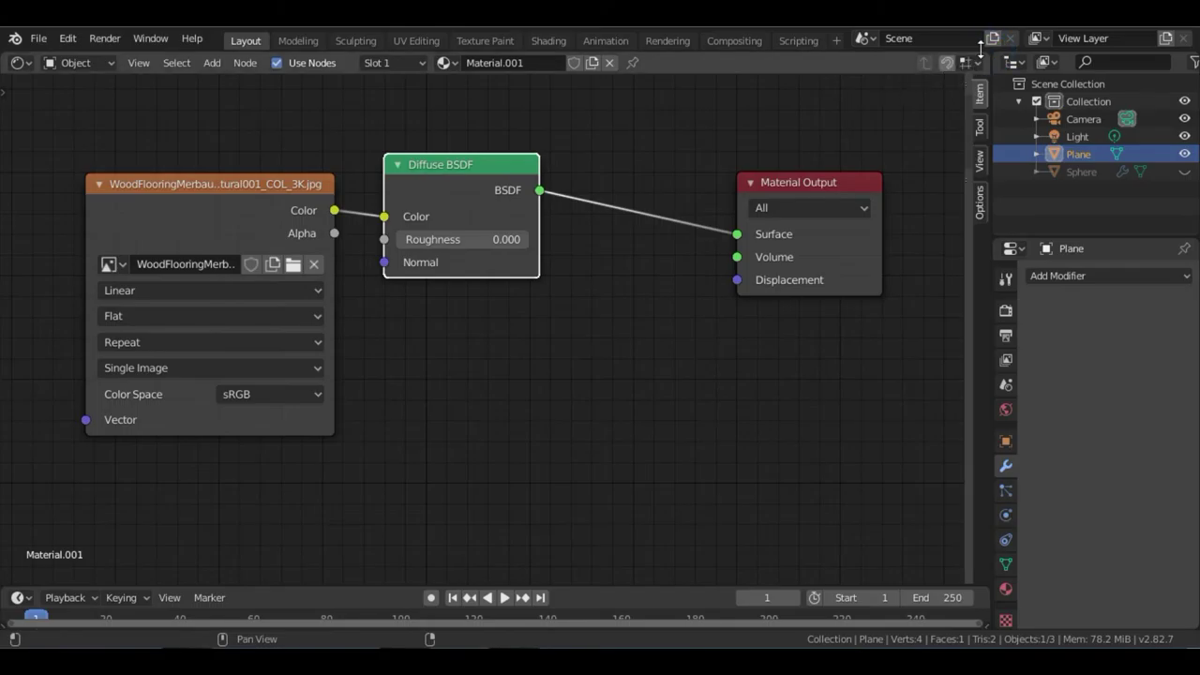
# Step: Split the shader editor into two side-by-side areas and recentre the image node in the left one
pyautogui.moveTo(956, 73); pyautogui.dragTo(500, 73)
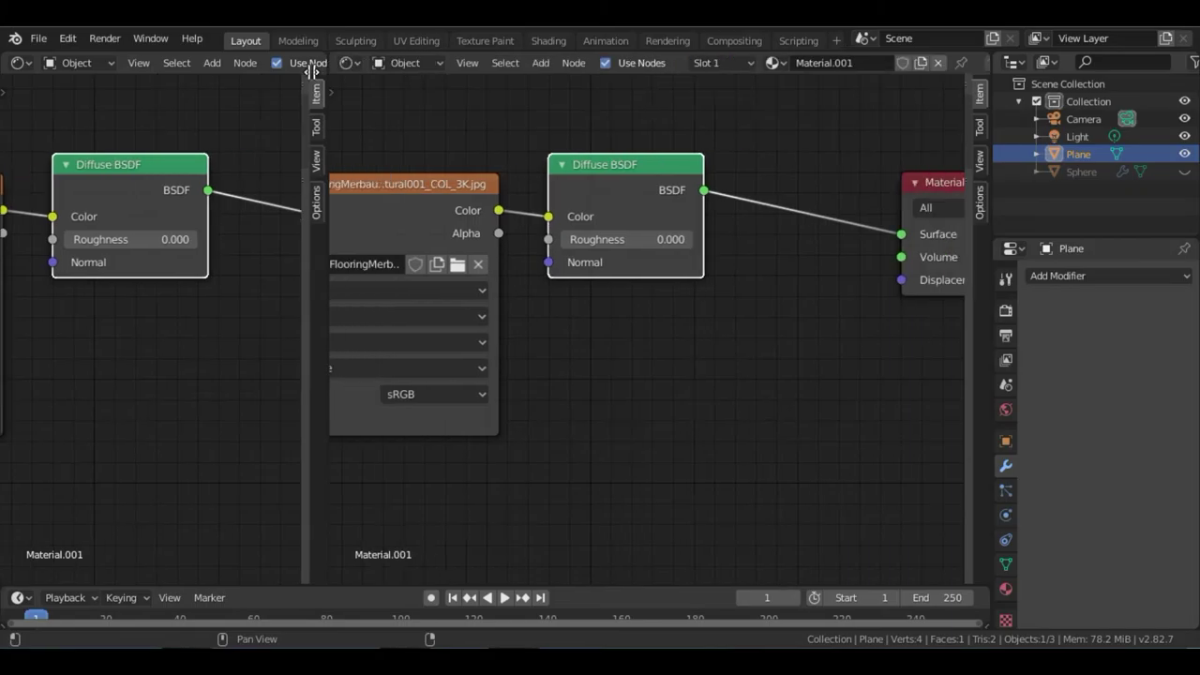
pyautogui.moveTo(499, 73); pyautogui.dragTo(284, 74)
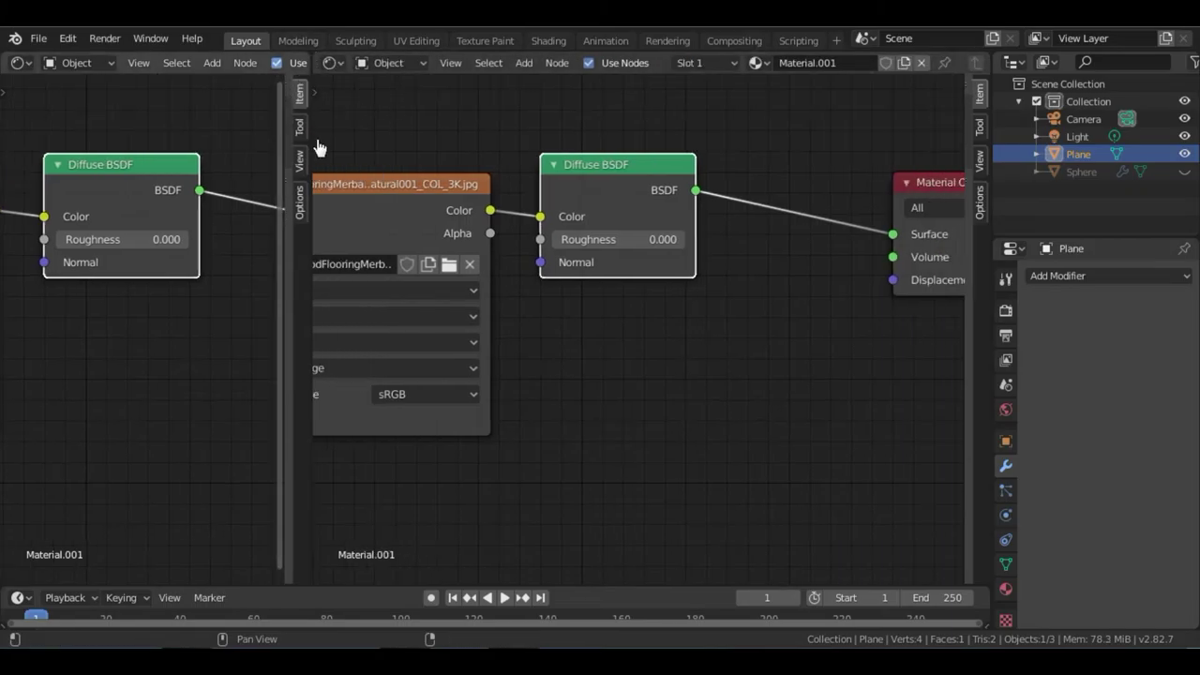
pyautogui.moveTo(309, 139); pyautogui.dragTo(413, 145)
pyautogui.moveTo(182, 321); pyautogui.dragTo(254, 357, button='middle')
pyautogui.scroll(-1, 258, 360)
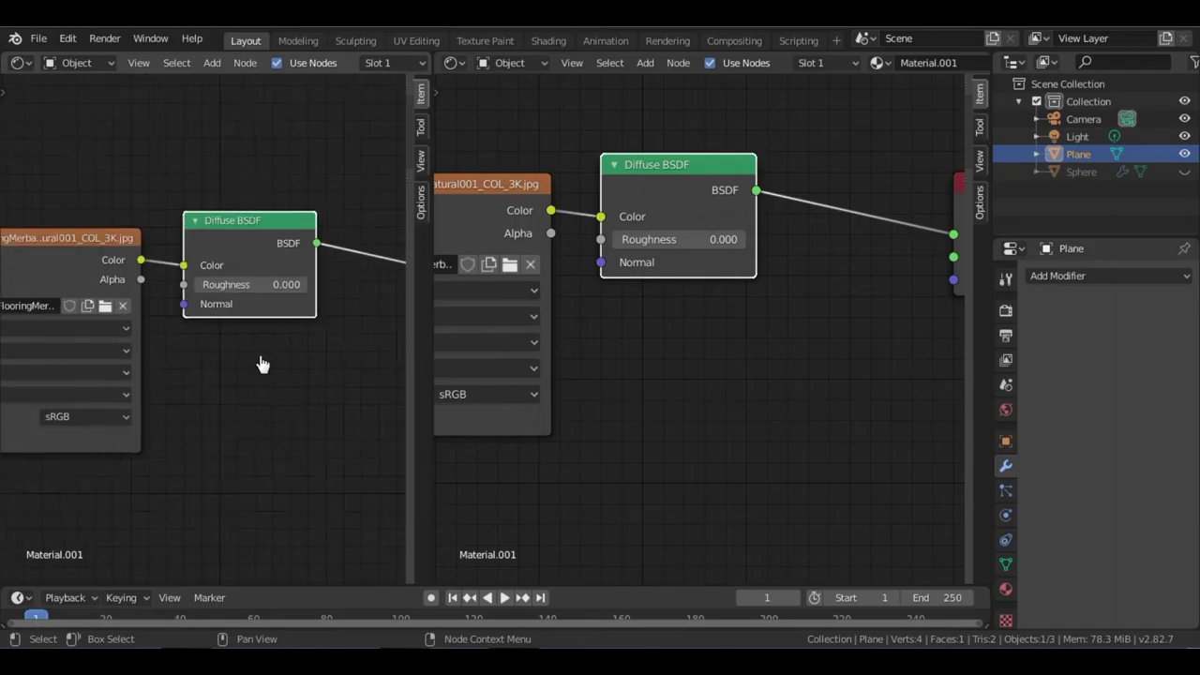
pyautogui.scroll(-1, 263, 362)
pyautogui.scroll(-1, 265, 364)
pyautogui.scroll(-1, 234, 361)
pyautogui.keyDown('ctrl'); pyautogui.scroll(-3, 225, 356); pyautogui.keyUp('ctrl')
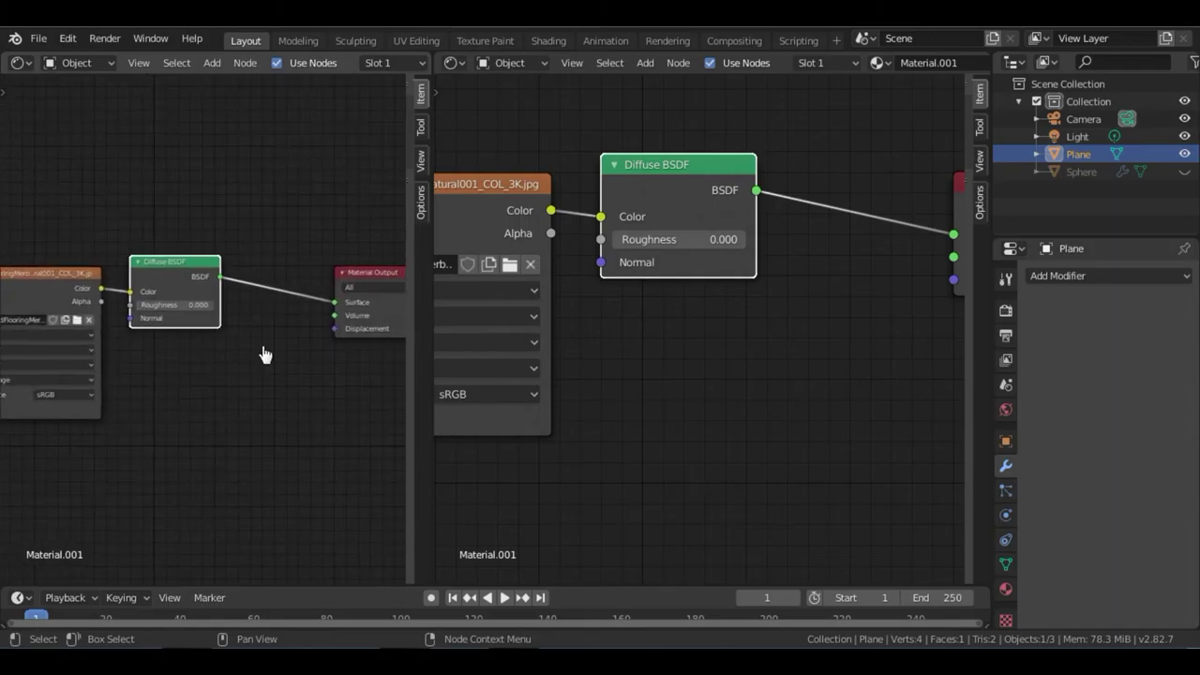
# Step: Make the right pane a Rendered 3D Viewport, then drag the NRM_3K image in from Explorer
pyautogui.click(452, 63)
pyautogui.click(464, 127)
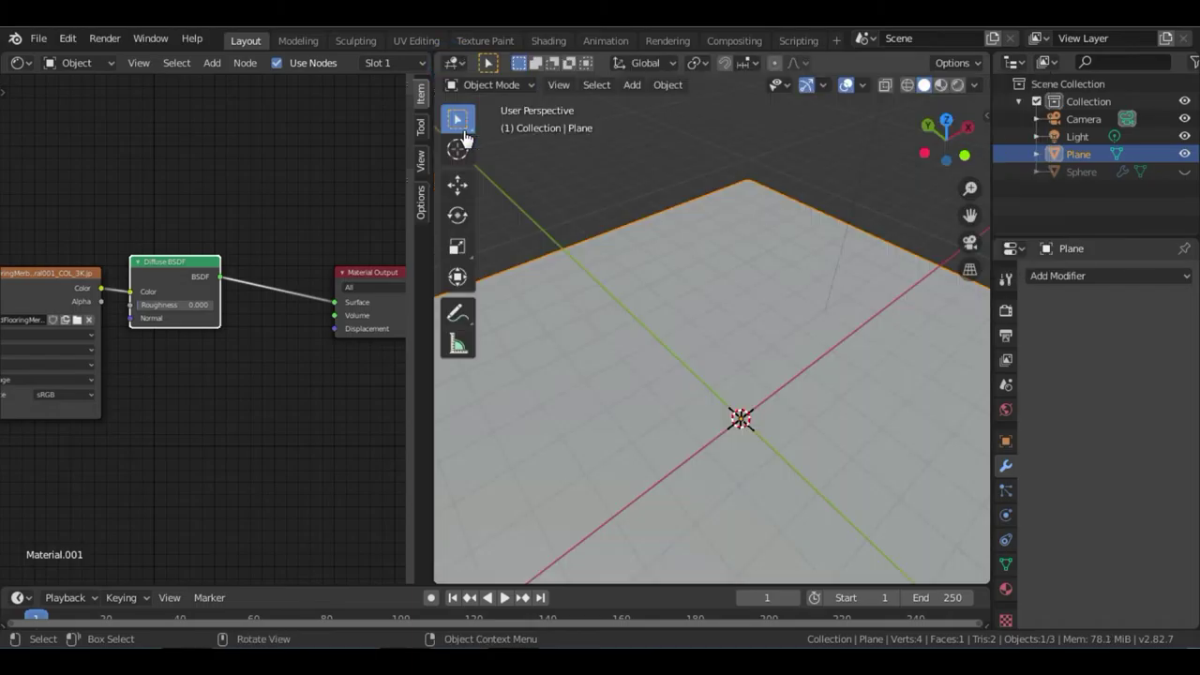
pyautogui.click(958, 85)
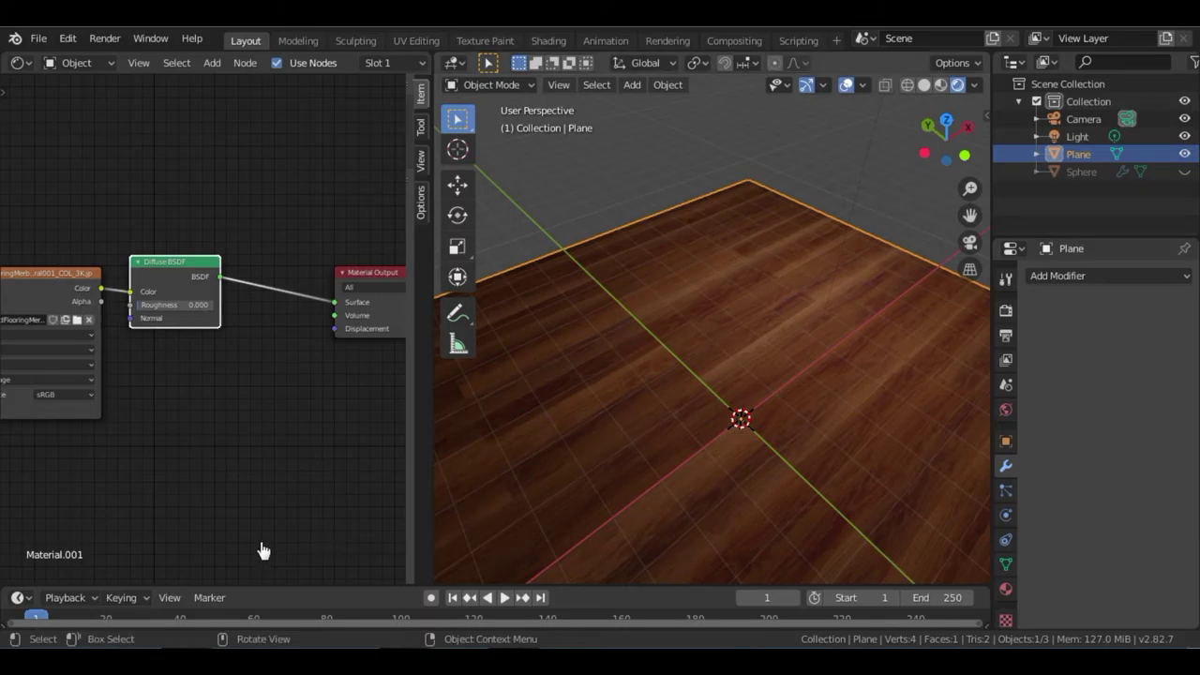
pyautogui.click(189, 595)
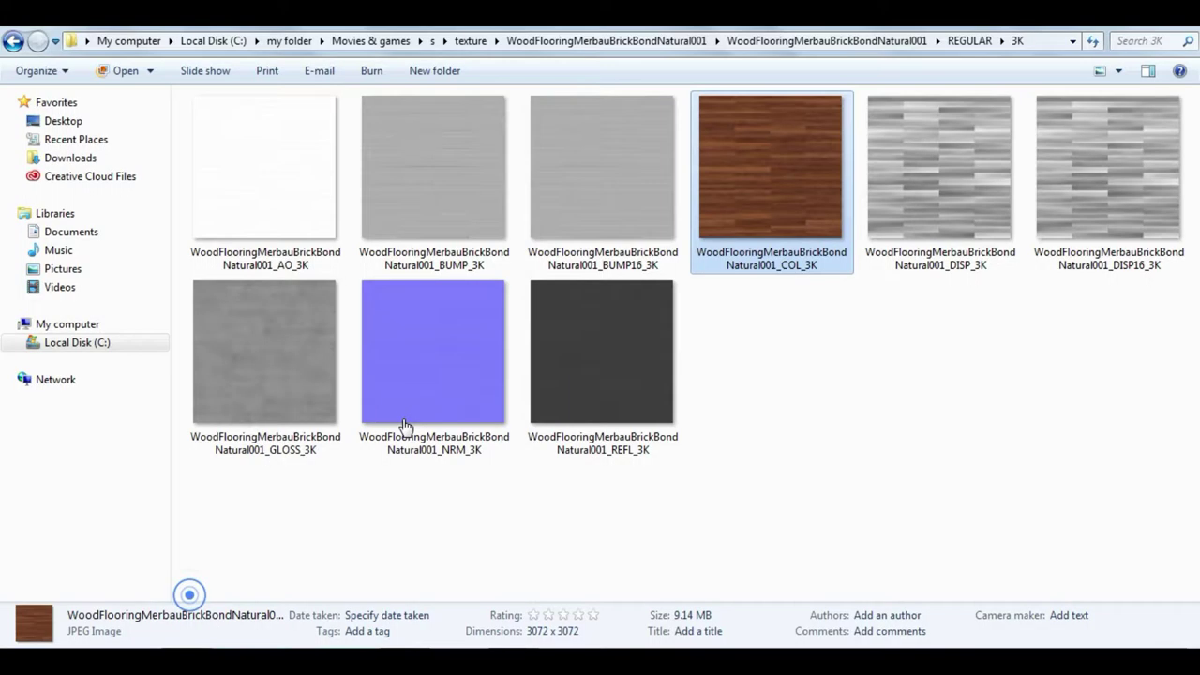
pyautogui.moveTo(432, 327); pyautogui.dragTo(75, 487)
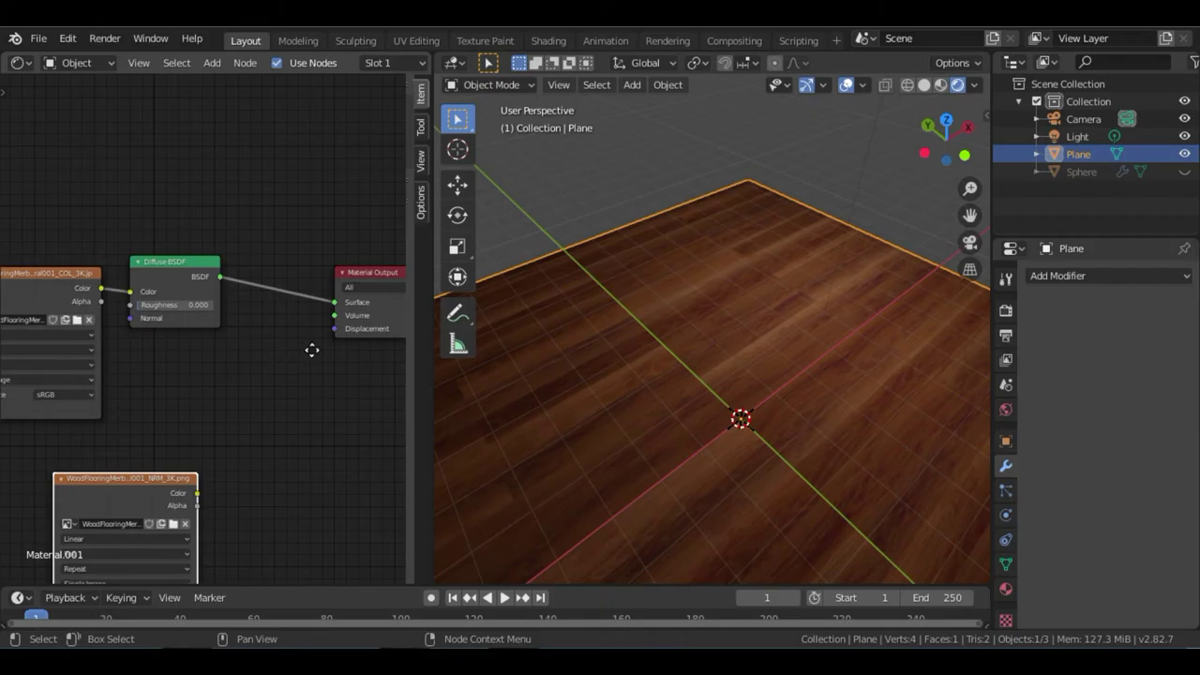
# Step: Place the NRM_3K image node below the others and add a Normal Map node
pyautogui.keyDown('ctrl'); pyautogui.scroll(2, 312, 349); pyautogui.keyUp('ctrl')
pyautogui.keyDown('ctrl'); pyautogui.scroll(-2, 268, 356); pyautogui.keyUp('ctrl')
pyautogui.scroll(-2, 268, 366)
pyautogui.scroll(-1, 152, 421)
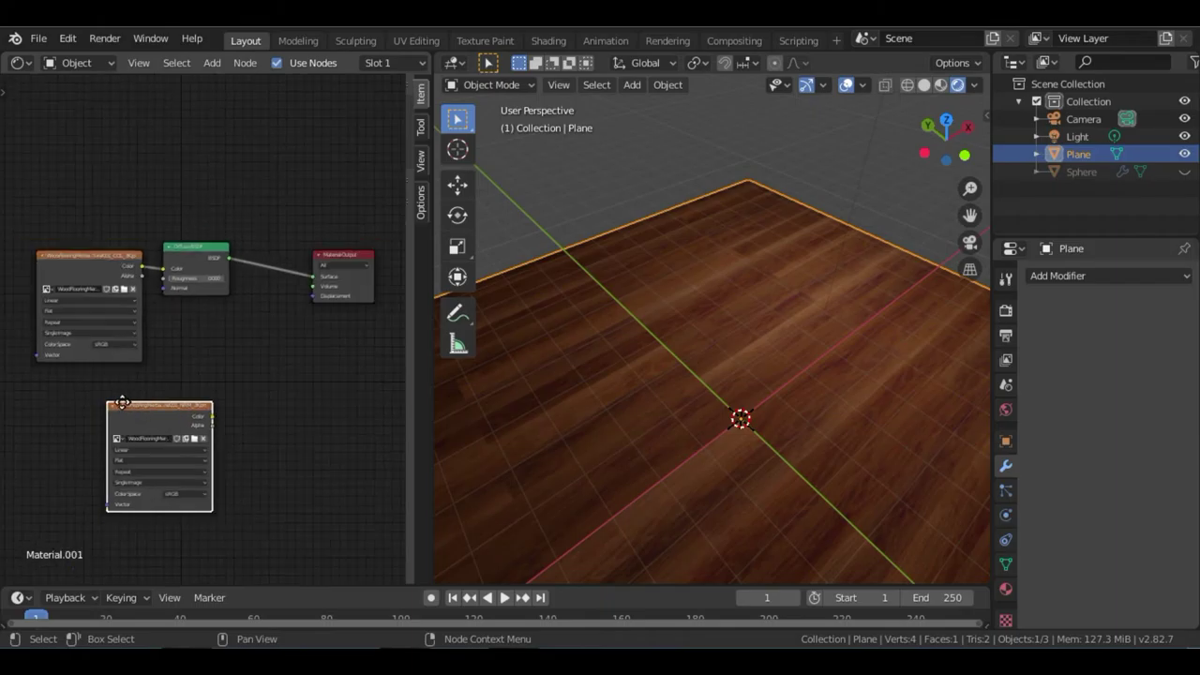
pyautogui.click(47, 361)
pyautogui.hotkey('shift', 'a')
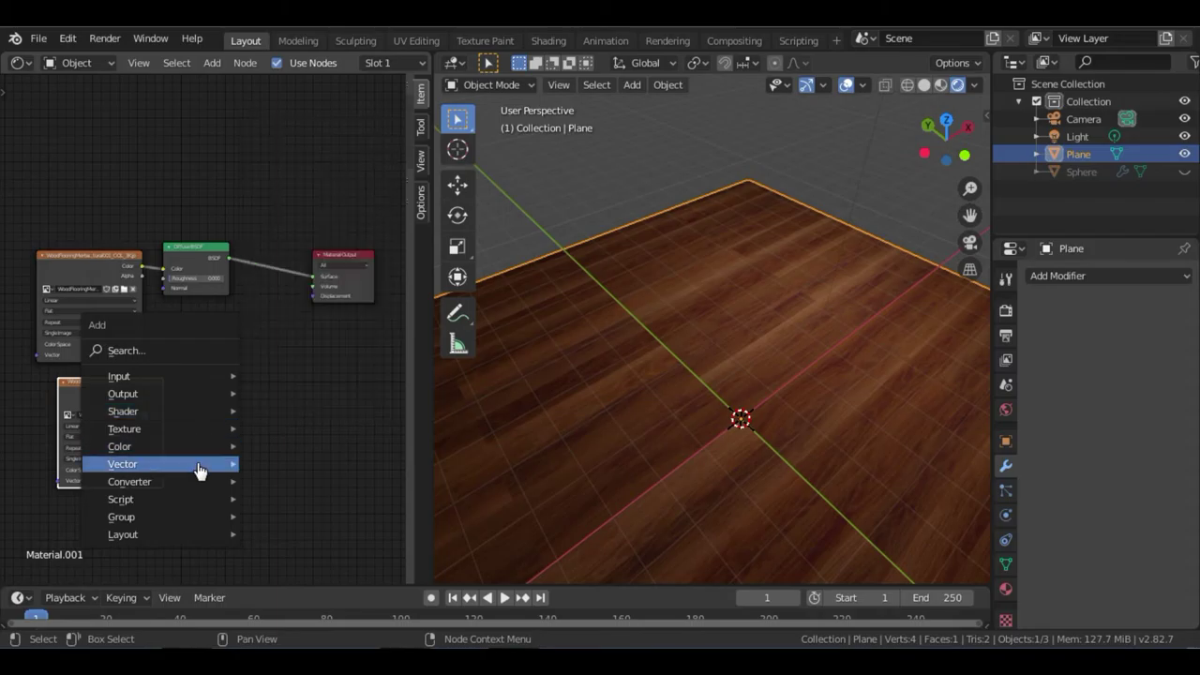
pyautogui.moveTo(159, 464)
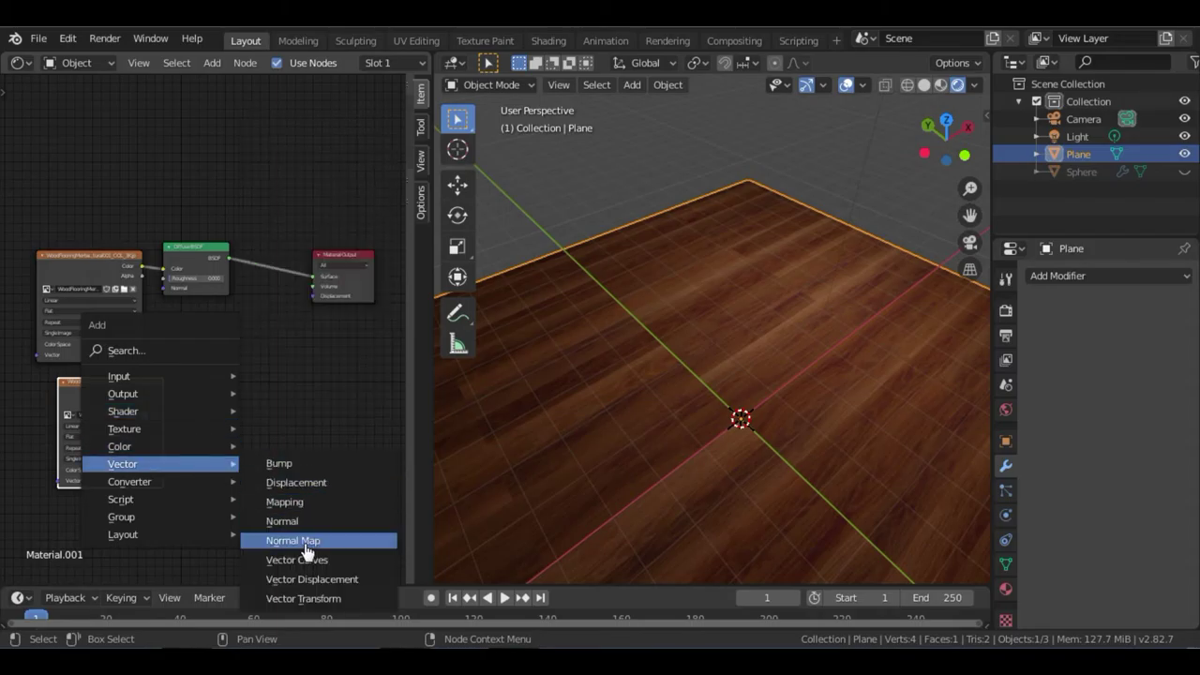
pyautogui.click(305, 542)
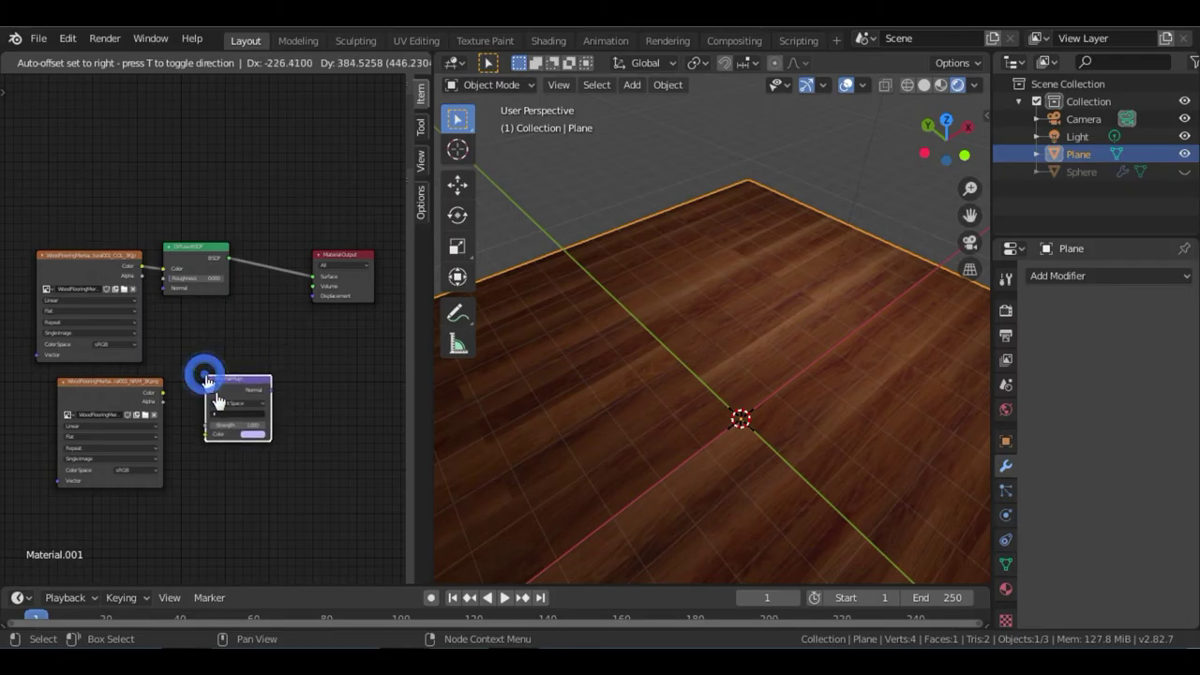
# Step: Link the NRM image Color into the Normal Map and its output into Material Output Displacement
pyautogui.click(192, 382)
pyautogui.click(164, 401)
pyautogui.moveTo(163, 392); pyautogui.dragTo(206, 433)
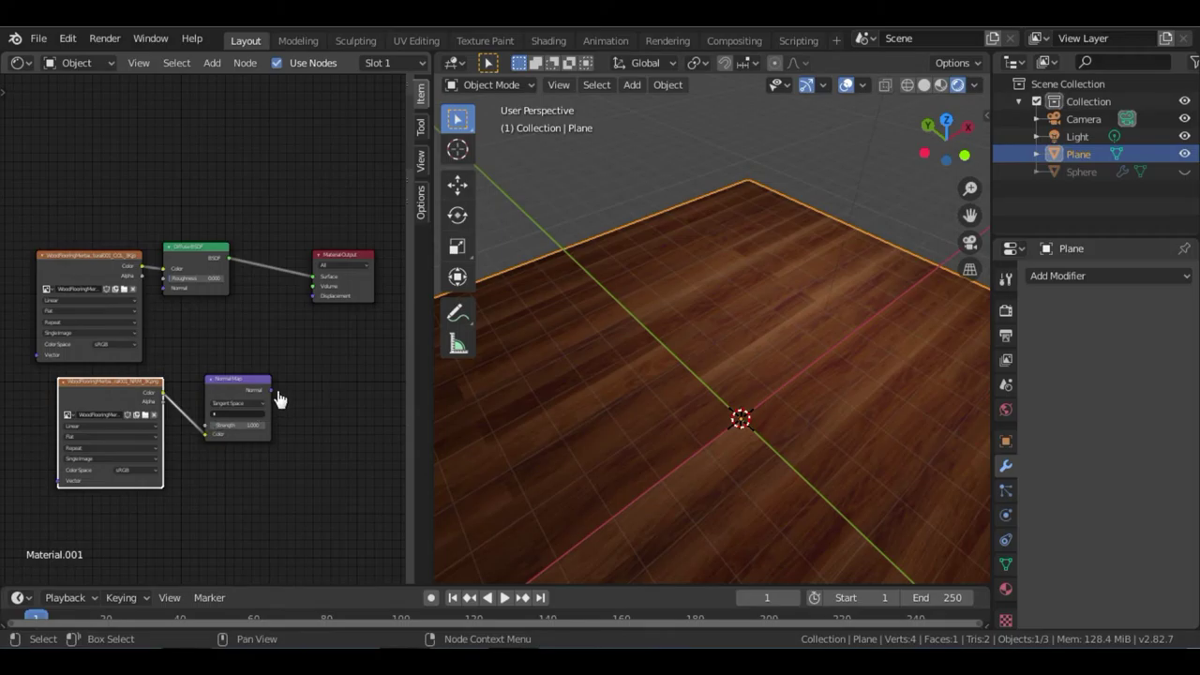
pyautogui.click(297, 332)
pyautogui.scroll(2, 316, 300)
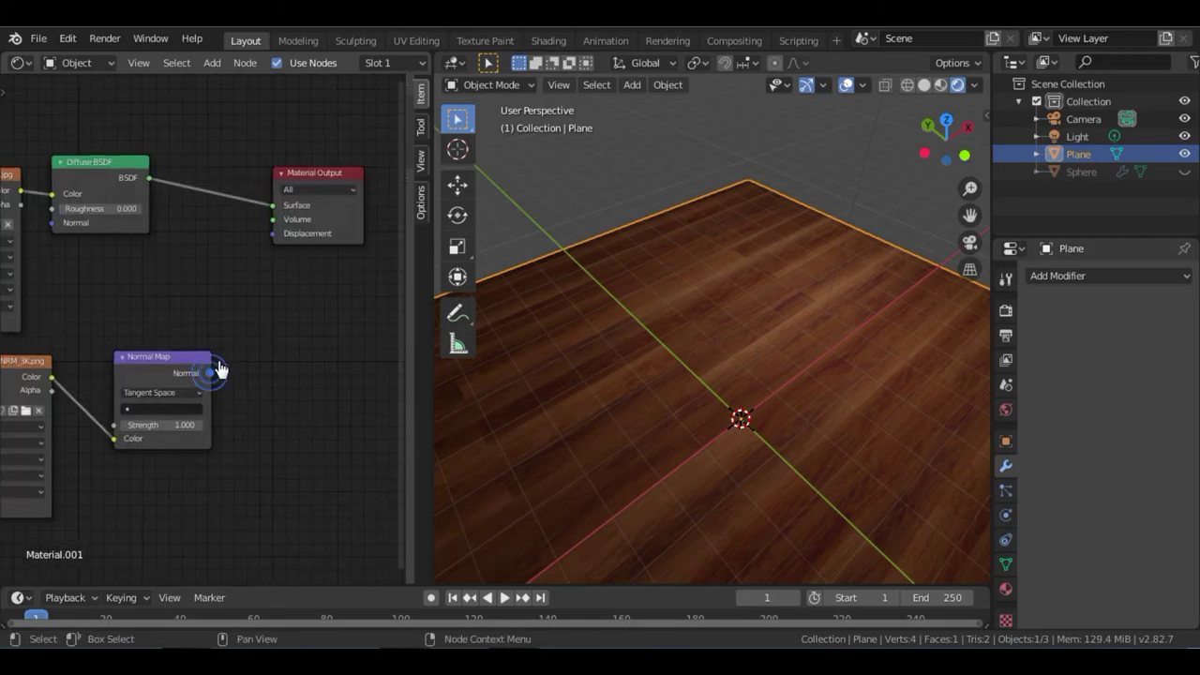
pyautogui.click(212, 375)
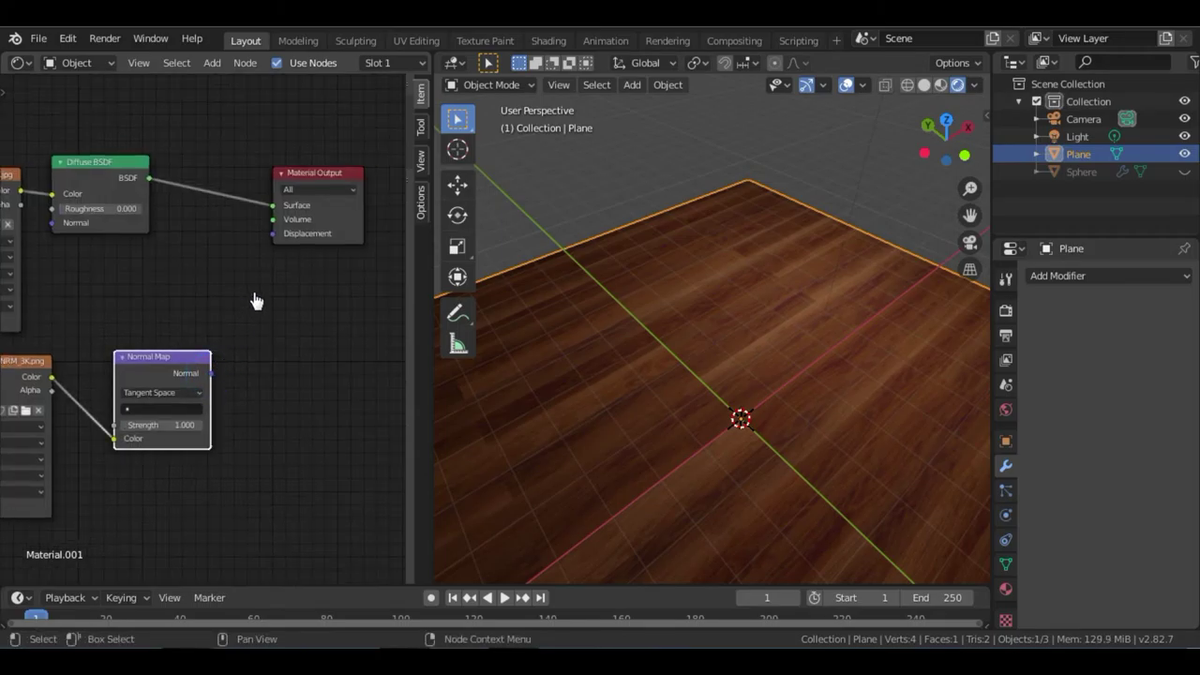
pyautogui.moveTo(256, 301); pyautogui.dragTo(275, 242)
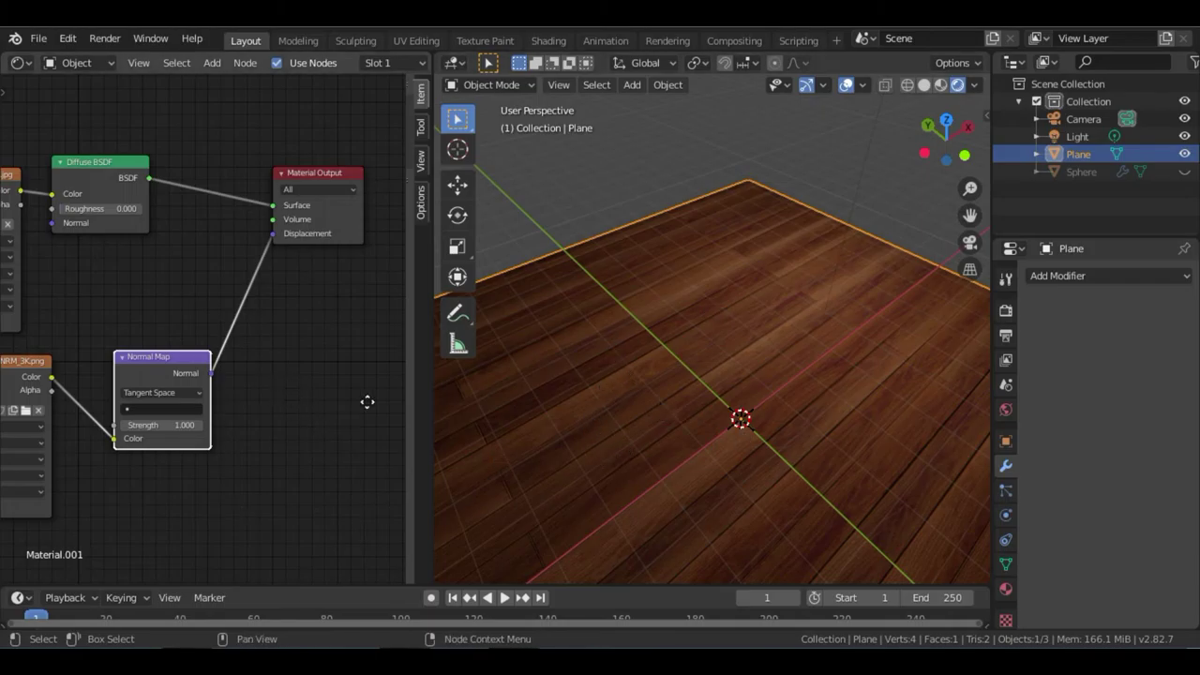
pyautogui.keyDown('ctrl'); pyautogui.hscroll(-2, 366, 403); pyautogui.keyUp('ctrl')
pyautogui.scroll(-1, 371, 408)
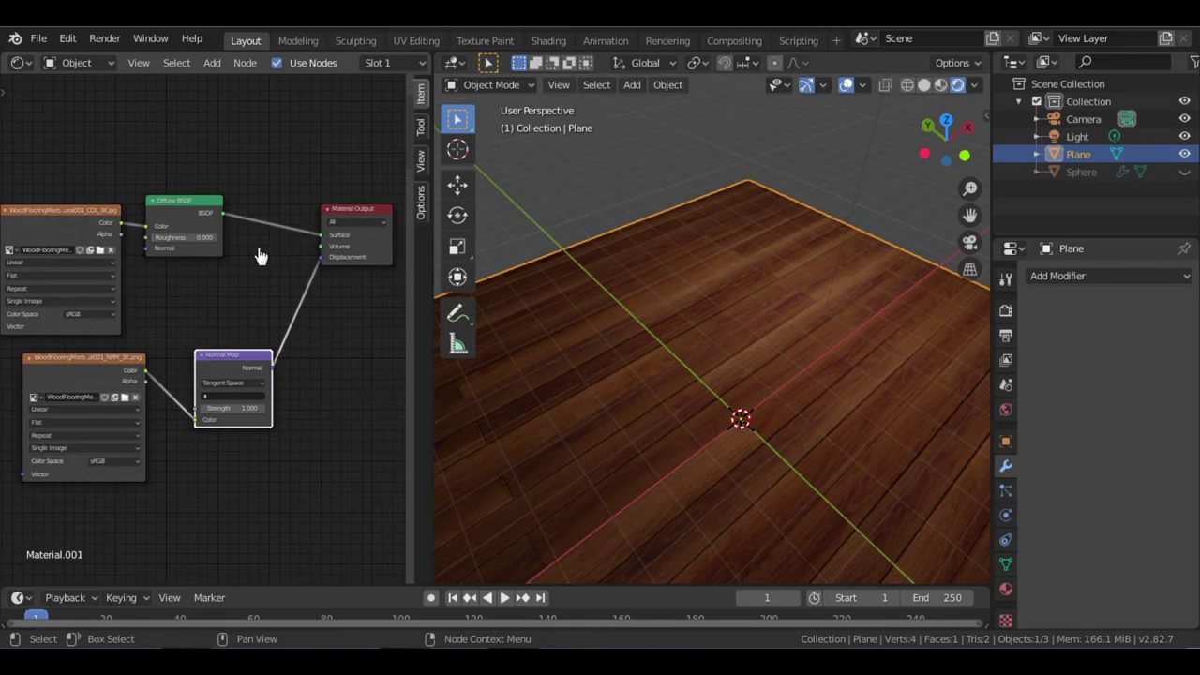
# Step: Insert a Mix Shader between Diffuse BSDF and Output, with a Glossy BSDF in its second input
pyautogui.hotkey('shift', 'a')
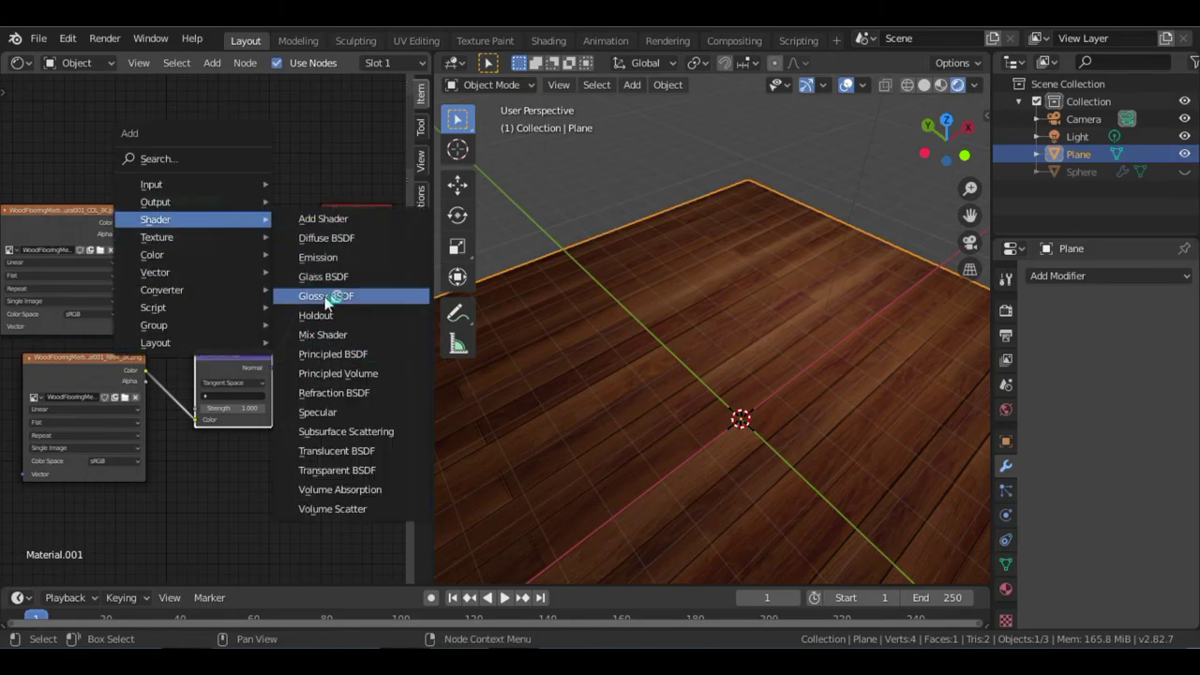
pyautogui.click(326, 336)
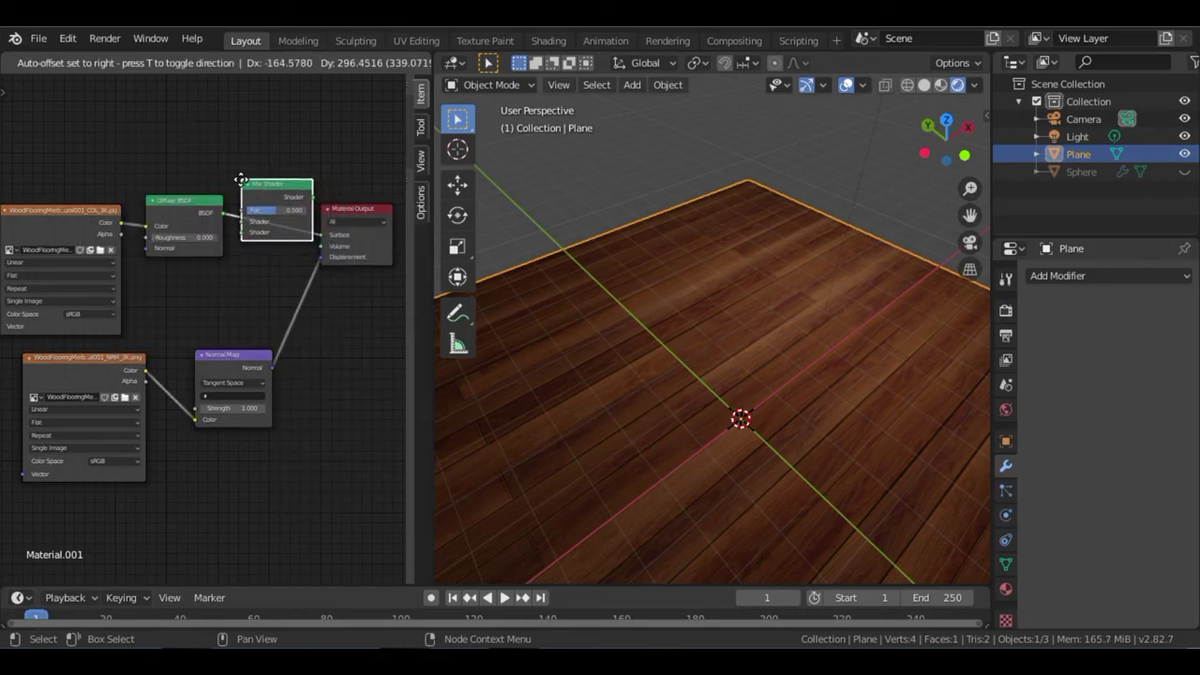
pyautogui.click(242, 188)
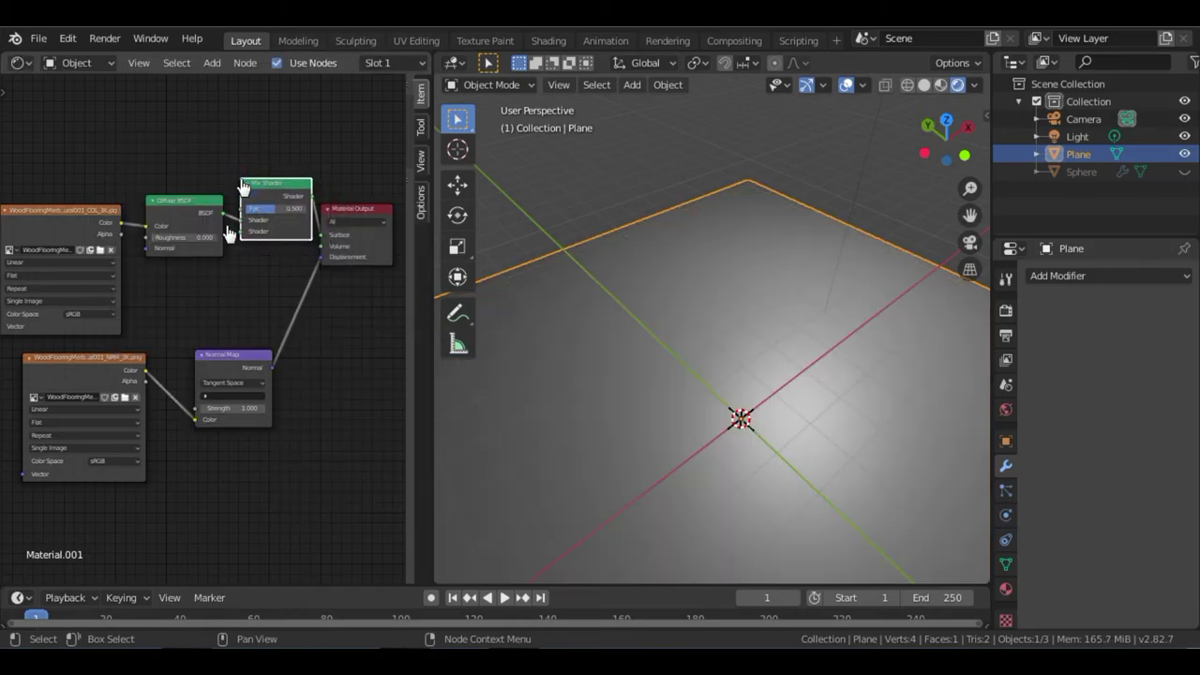
pyautogui.hotkey('shift', 'a')
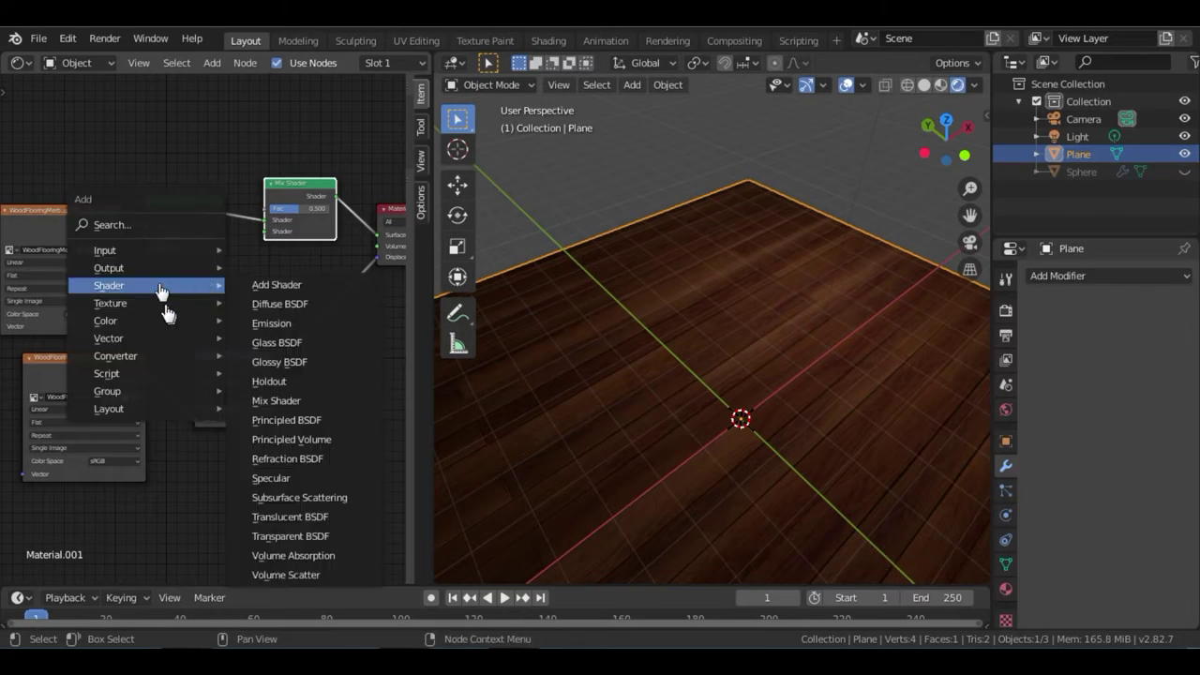
pyautogui.moveTo(109, 285)
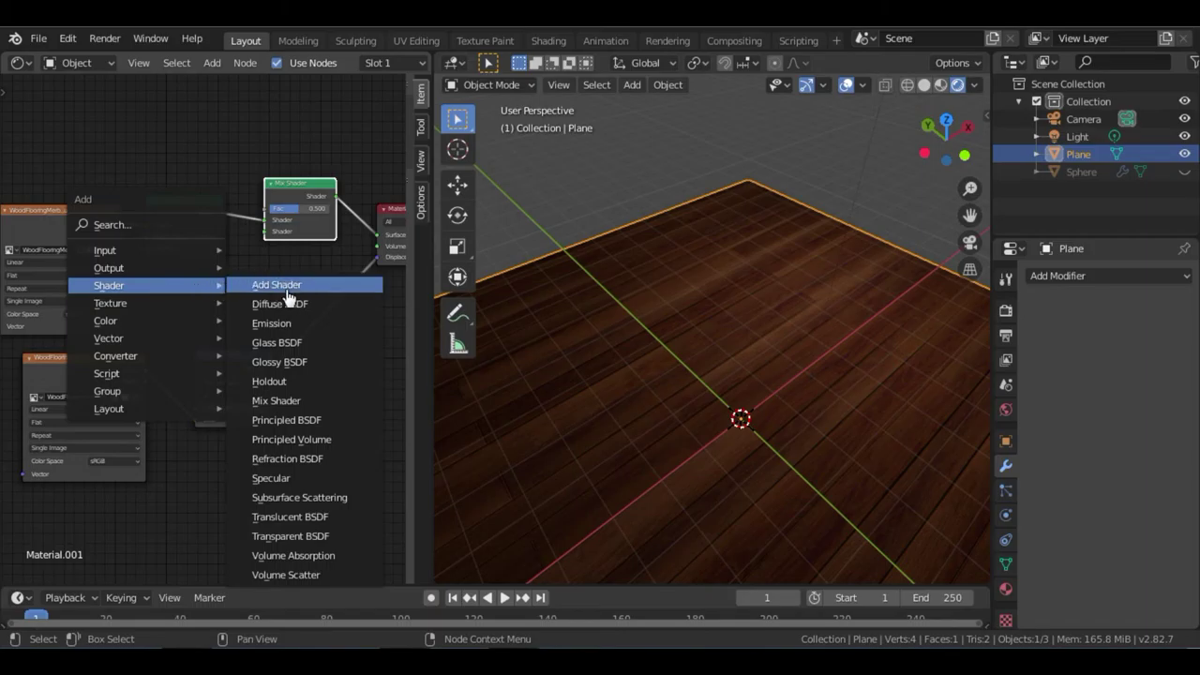
pyautogui.click(289, 366)
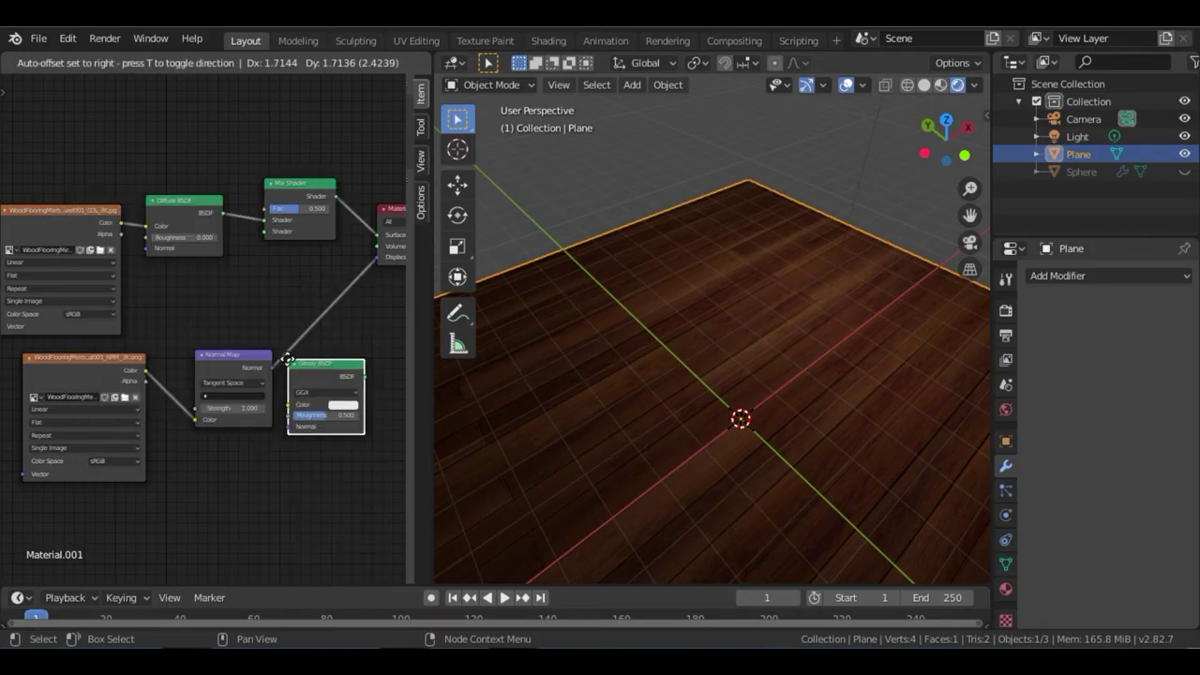
pyautogui.click(159, 268)
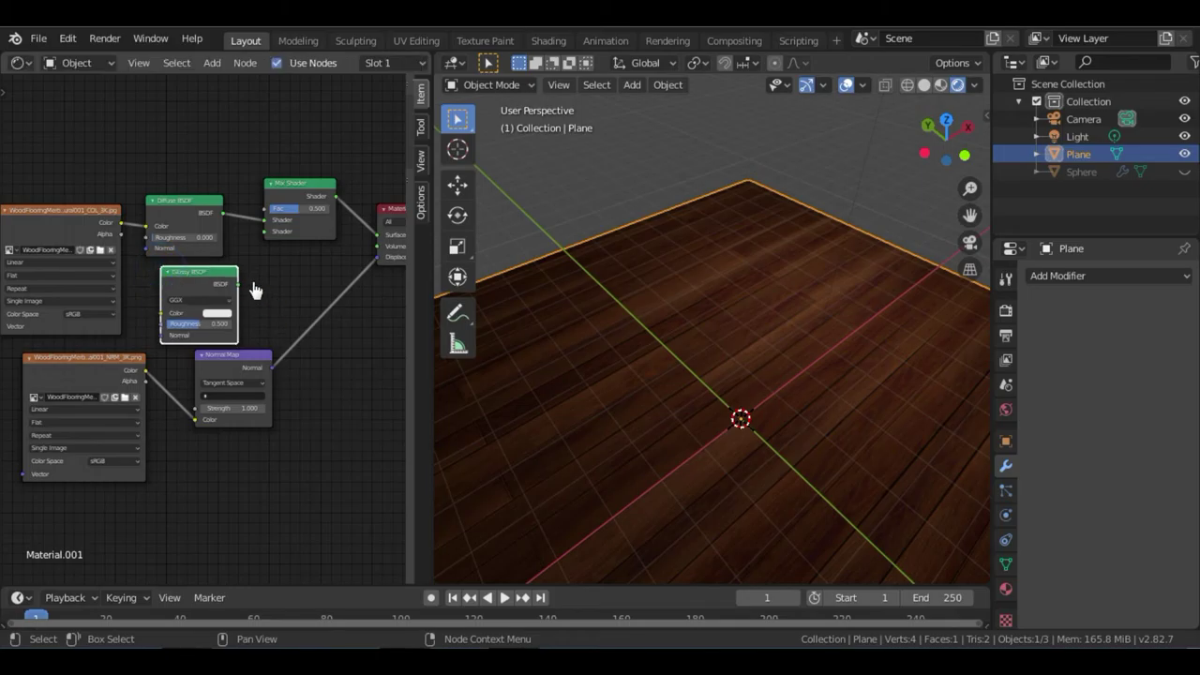
pyautogui.moveTo(238, 283); pyautogui.dragTo(265, 231)
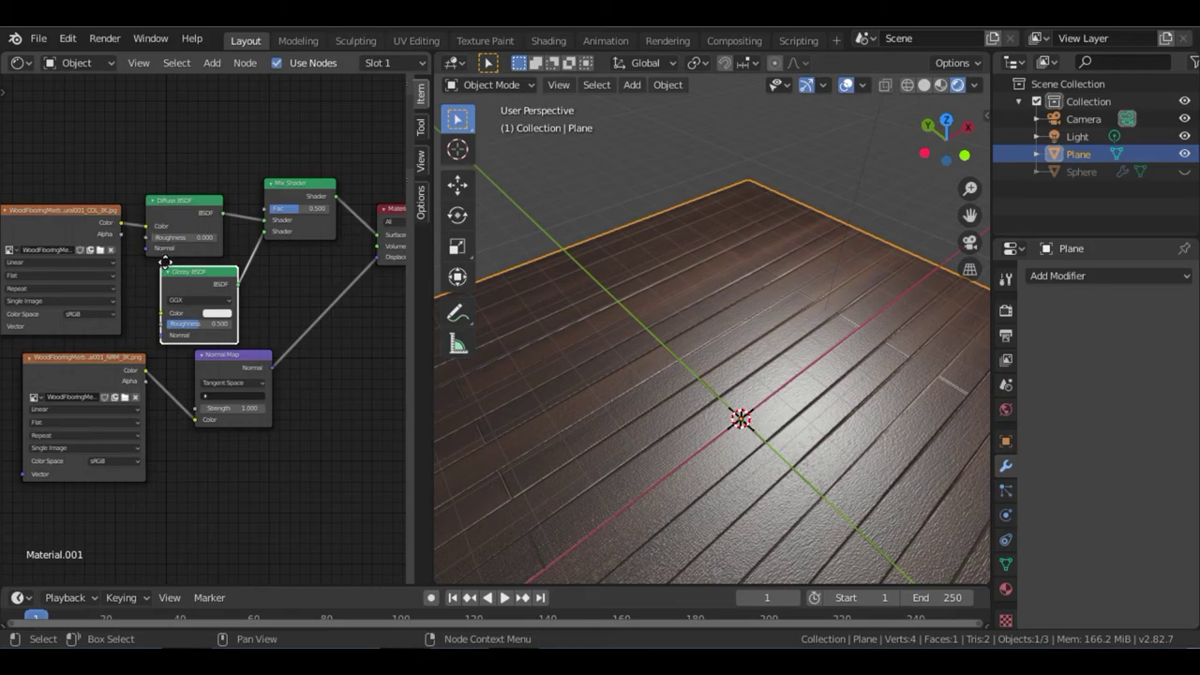
# Step: Drag the AO_3K texture image from Explorer into the node editor
pyautogui.moveTo(171, 273); pyautogui.dragTo(203, 369, button='middle')
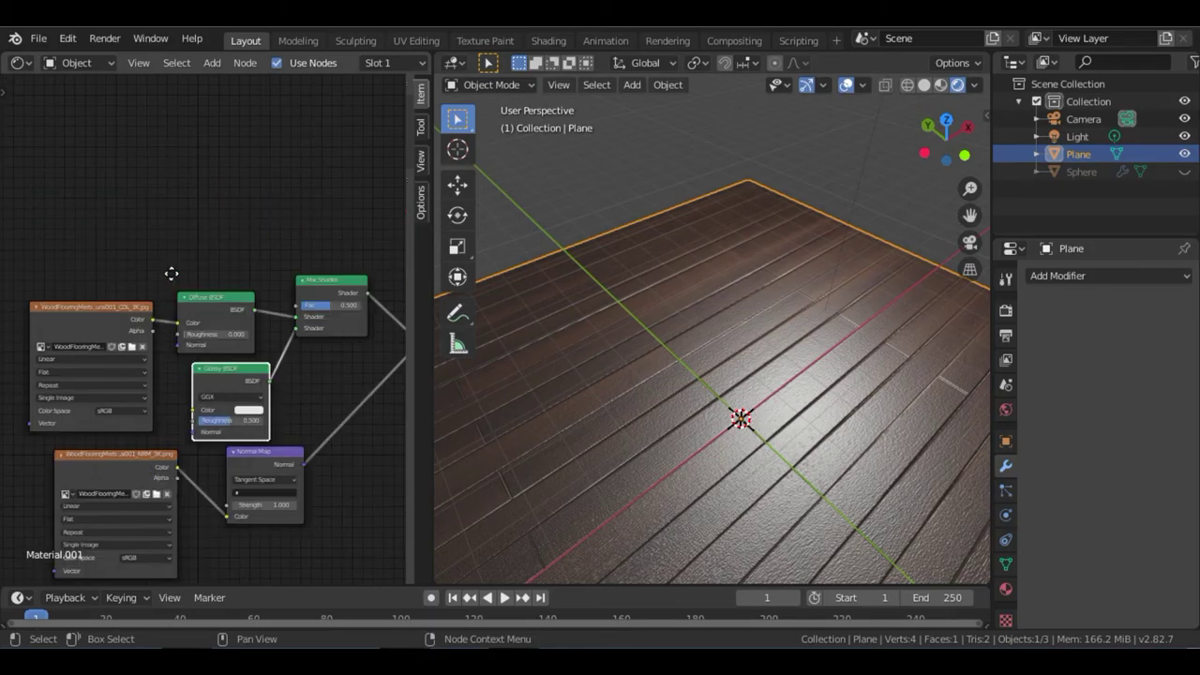
pyautogui.moveTo(171, 273); pyautogui.dragTo(174, 282, button='middle')
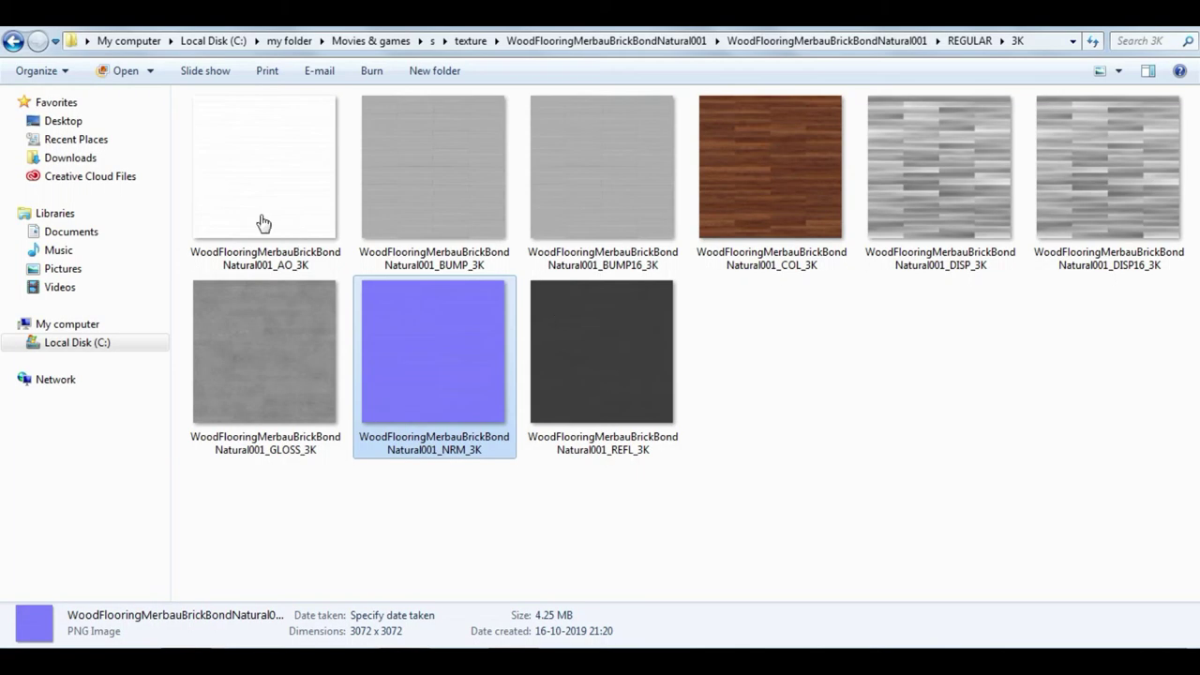
pyautogui.click(264, 225)
pyautogui.moveTo(292, 307); pyautogui.dragTo(386, 602)
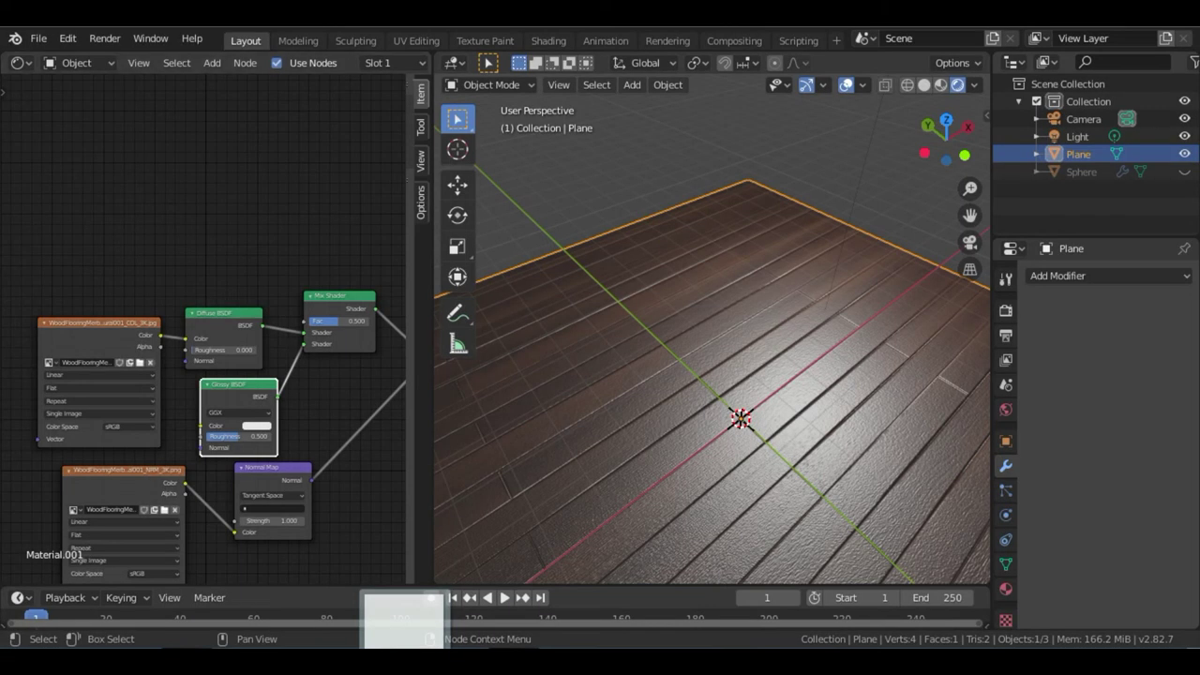
pyautogui.moveTo(387, 602)
pyautogui.mouseDown()
pyautogui.moveTo(159, 227)
pyautogui.moveTo(71, 175)
pyautogui.mouseUp()
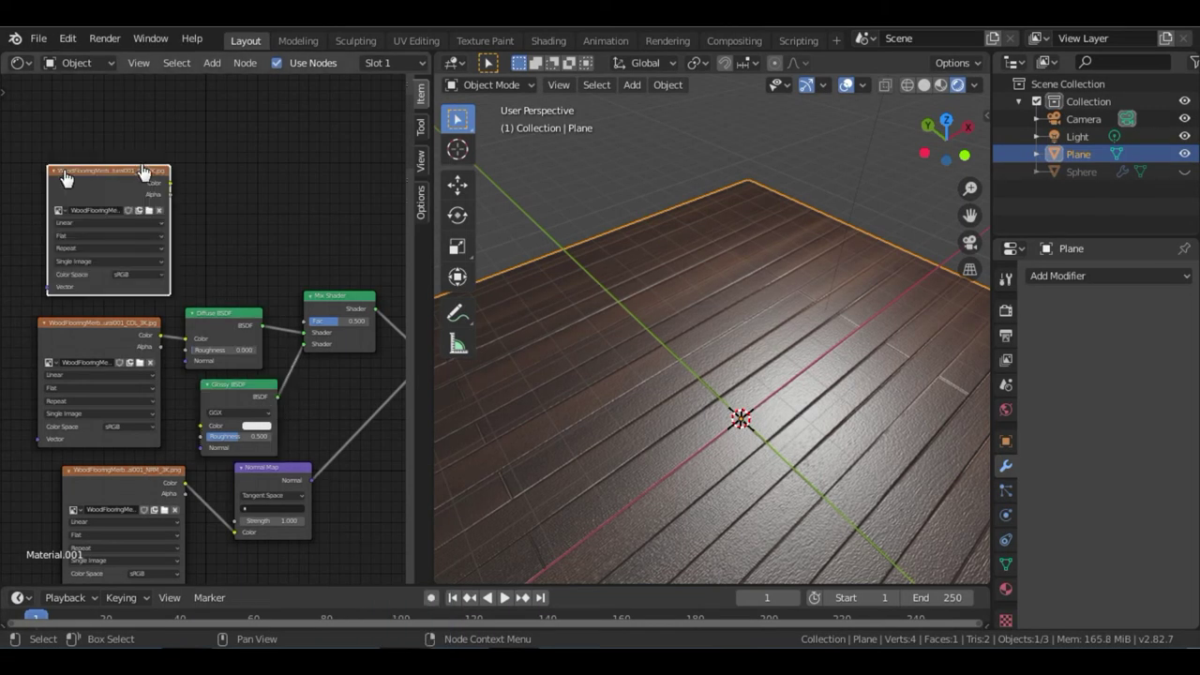
# Step: Add a MixRGB Mix node fed by the AO_3K Color, and link it into the Mix Shader Fac
pyautogui.hotkey('shift', 'a')
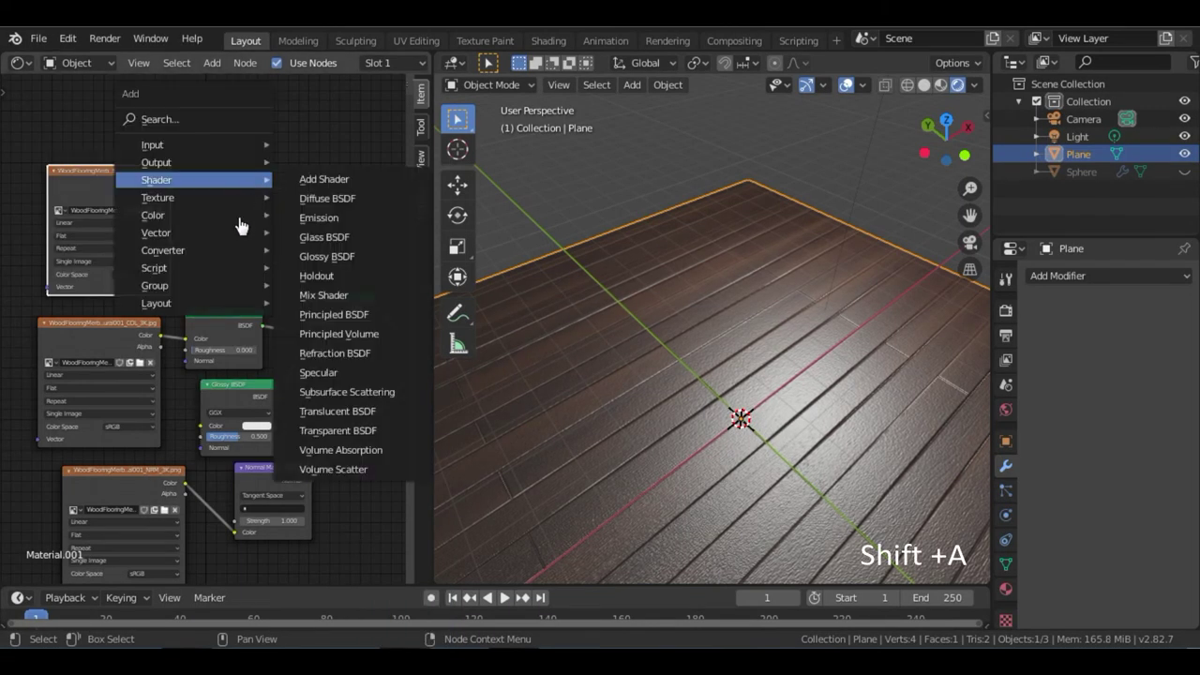
pyautogui.moveTo(153, 214)
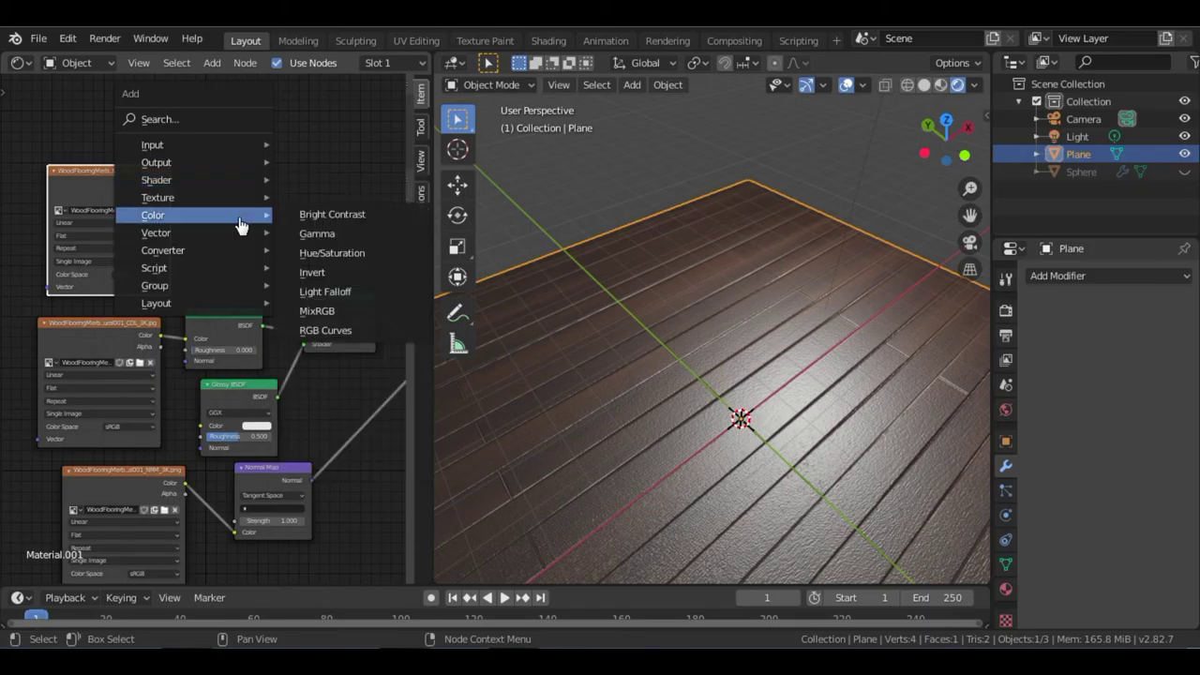
pyautogui.click(322, 316)
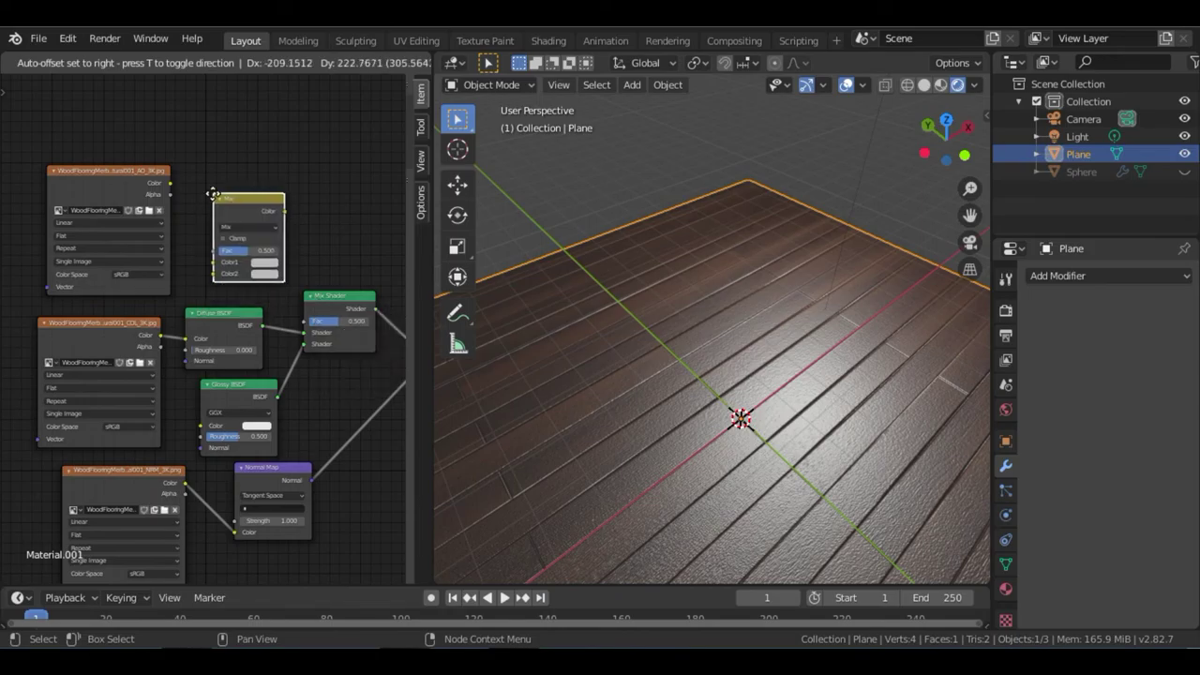
pyautogui.click(225, 214)
pyautogui.scroll(1, 183, 173)
pyautogui.scroll(1, 186, 206)
pyautogui.scroll(1, 189, 310)
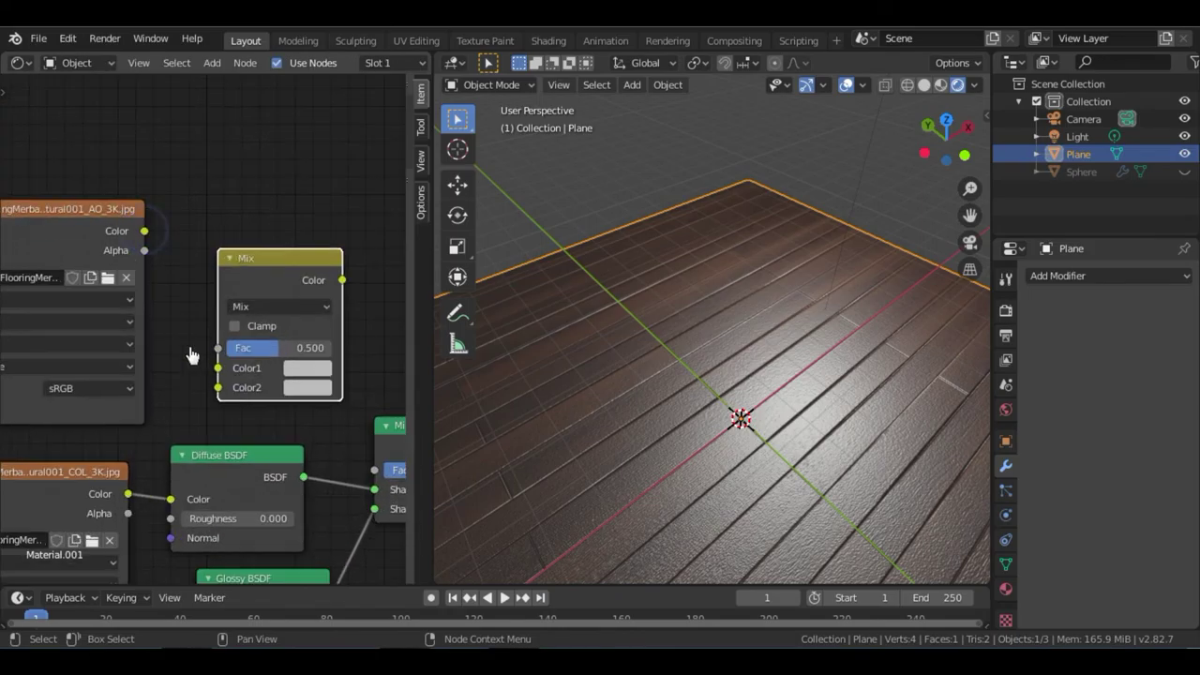
pyautogui.moveTo(219, 369); pyautogui.dragTo(143, 231)
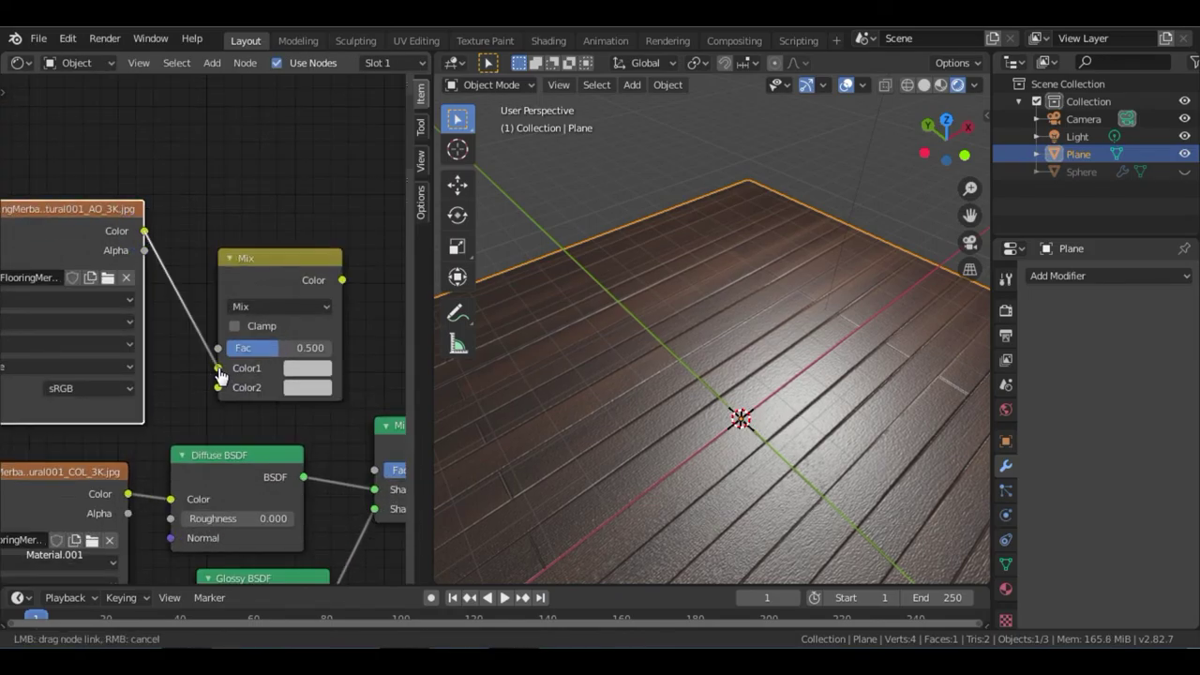
pyautogui.moveTo(375, 354); pyautogui.dragTo(366, 342)
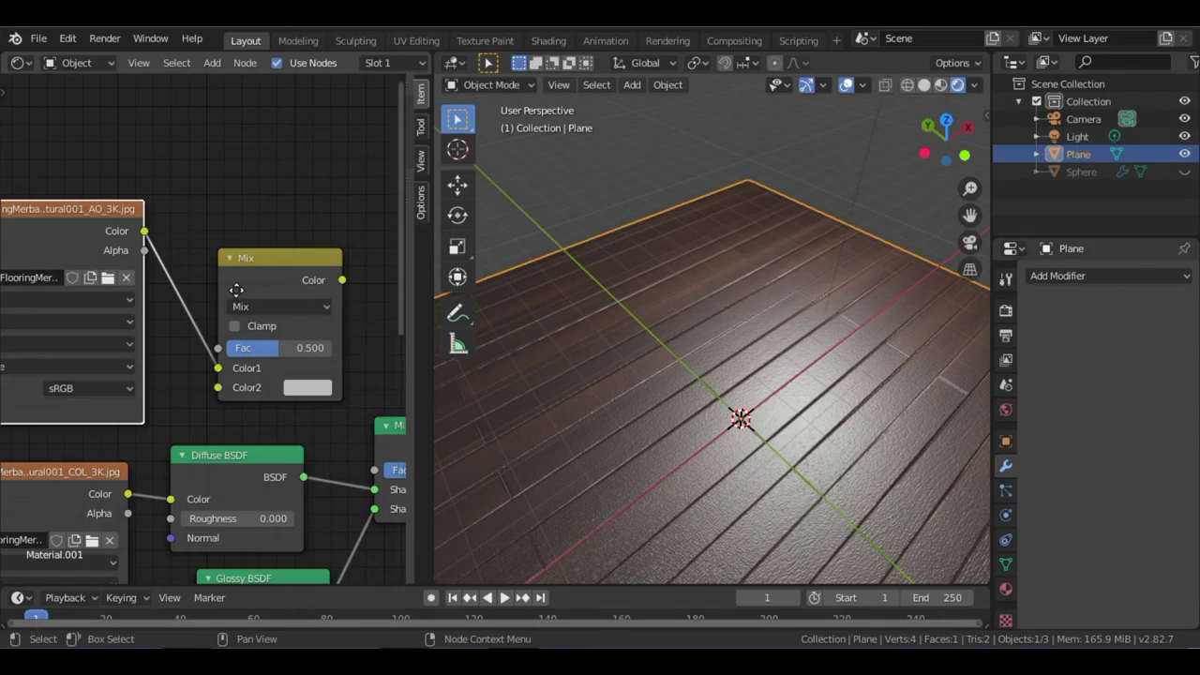
pyautogui.moveTo(249, 291); pyautogui.dragTo(234, 357, button='middle')
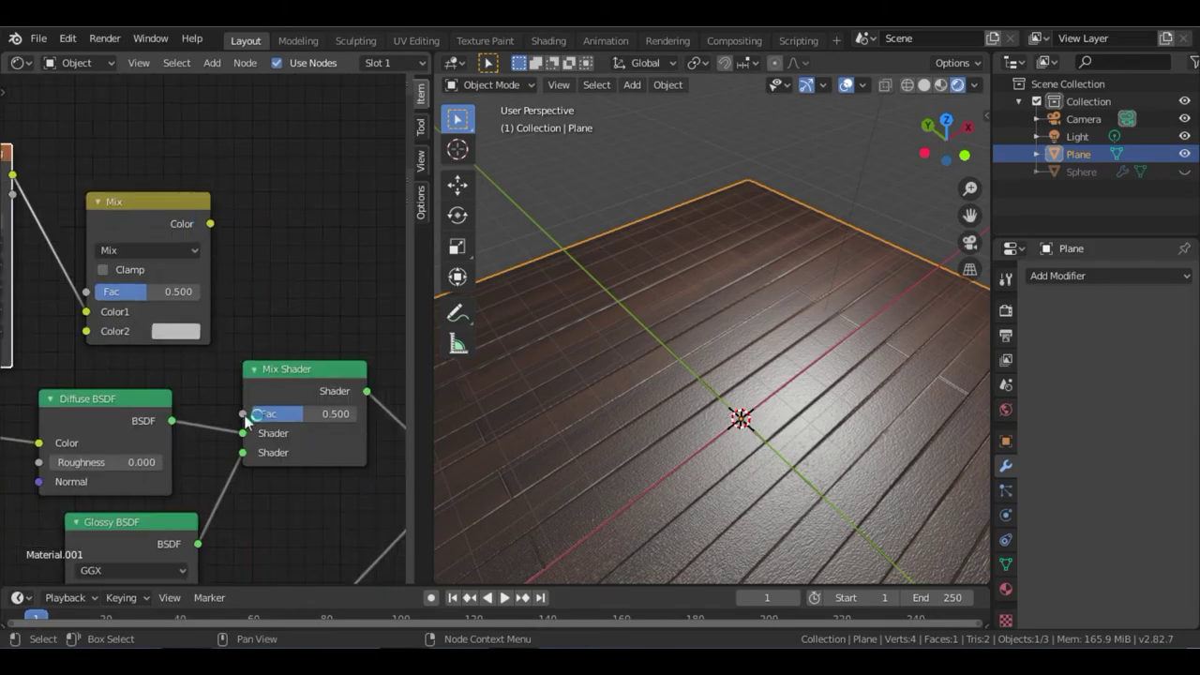
pyautogui.moveTo(210, 223); pyautogui.dragTo(247, 424)
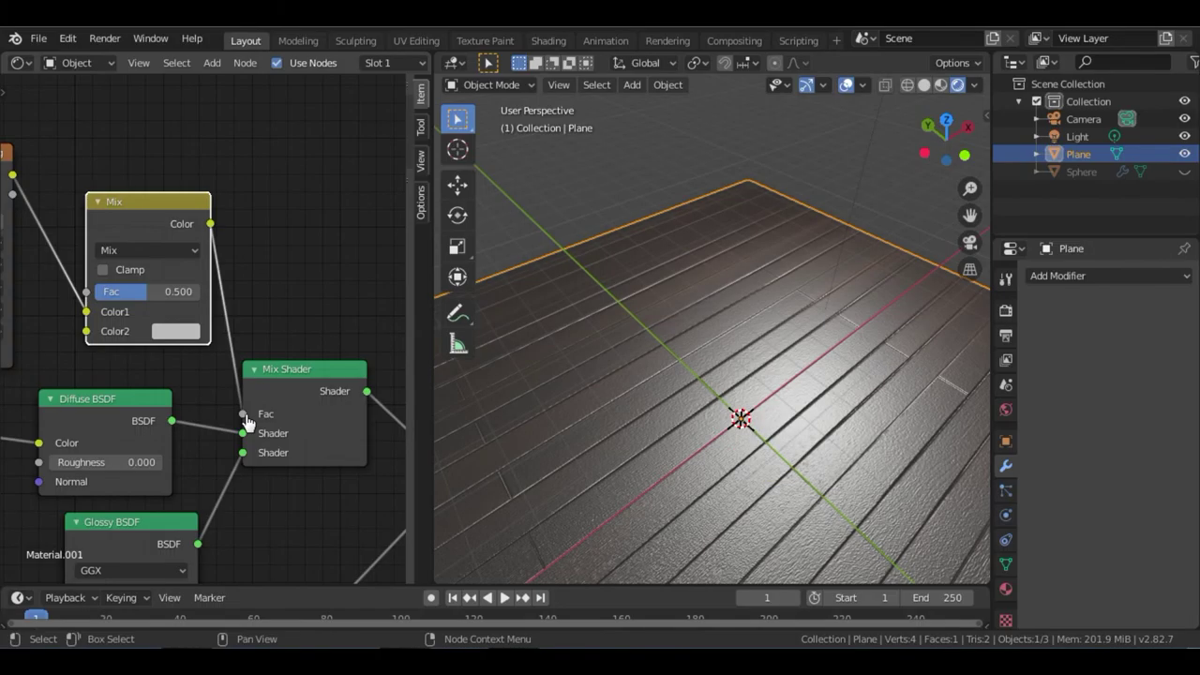
# Step: Set the Mix node Fac to 0.850 and make Color2 black
pyautogui.click(139, 293)
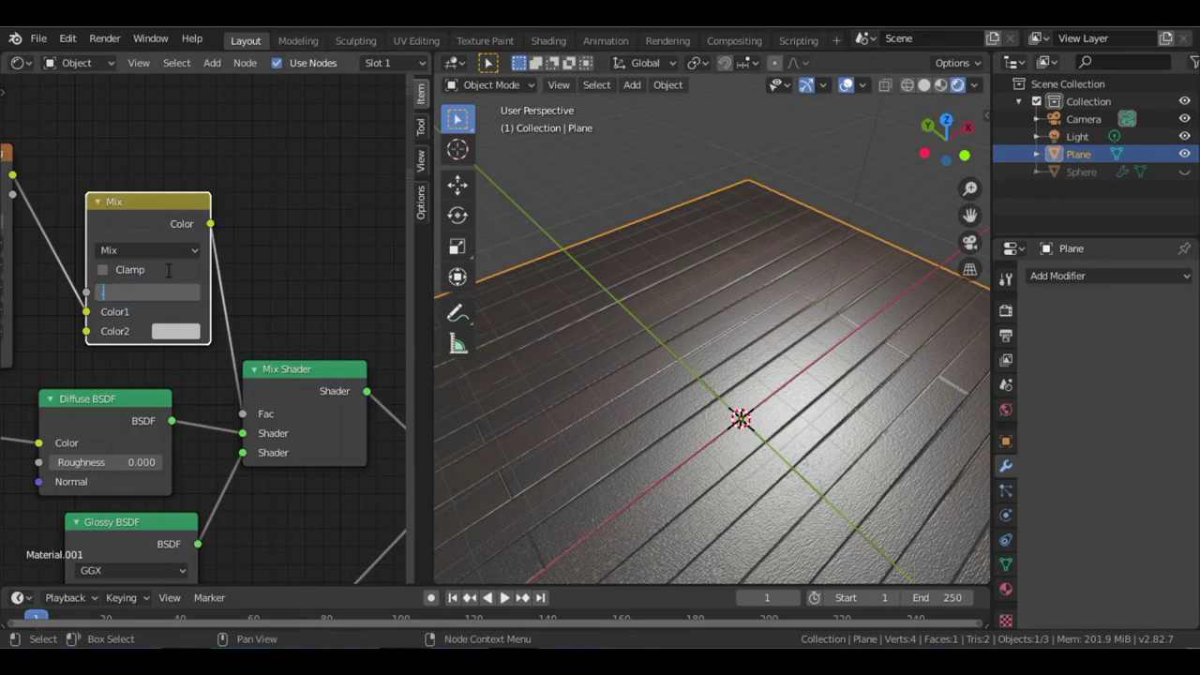
pyautogui.write('.85')
pyautogui.press('Return')
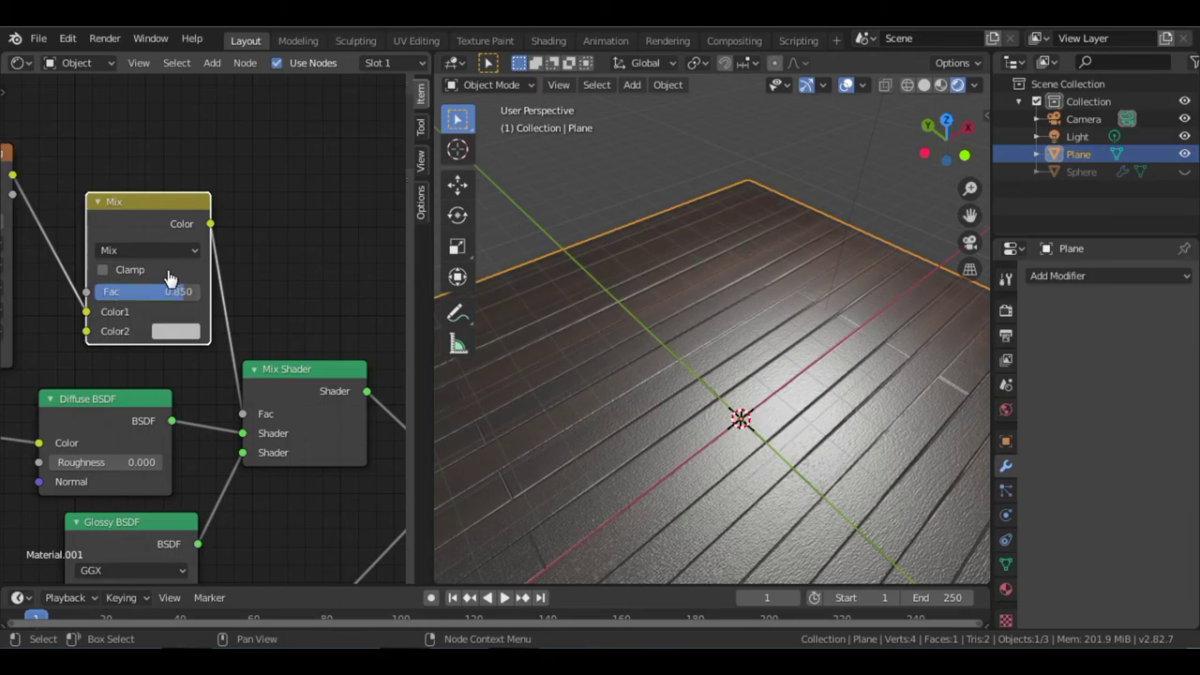
pyautogui.click(174, 332)
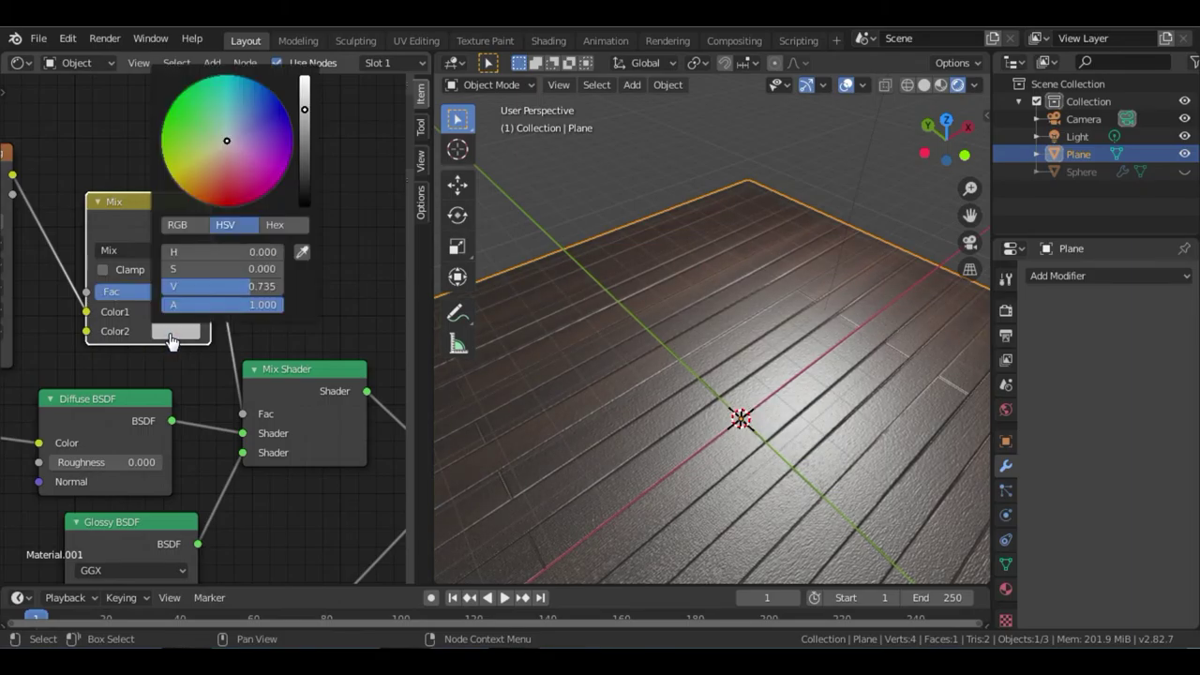
pyautogui.click(305, 202)
pyautogui.moveTo(304, 202); pyautogui.dragTo(305, 216)
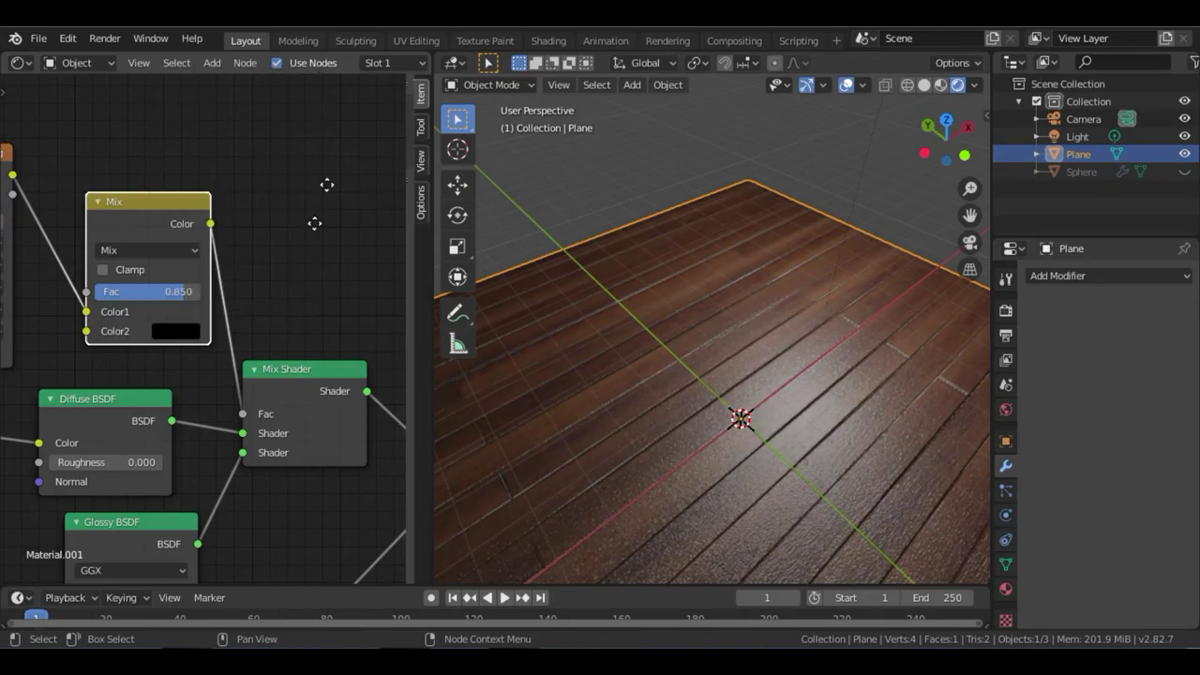
# Step: Set the Normal Map Strength to 0.5
pyautogui.moveTo(345, 445); pyautogui.dragTo(378, 320, button='middle')
pyautogui.moveTo(278, 344); pyautogui.dragTo(319, 287, button='middle')
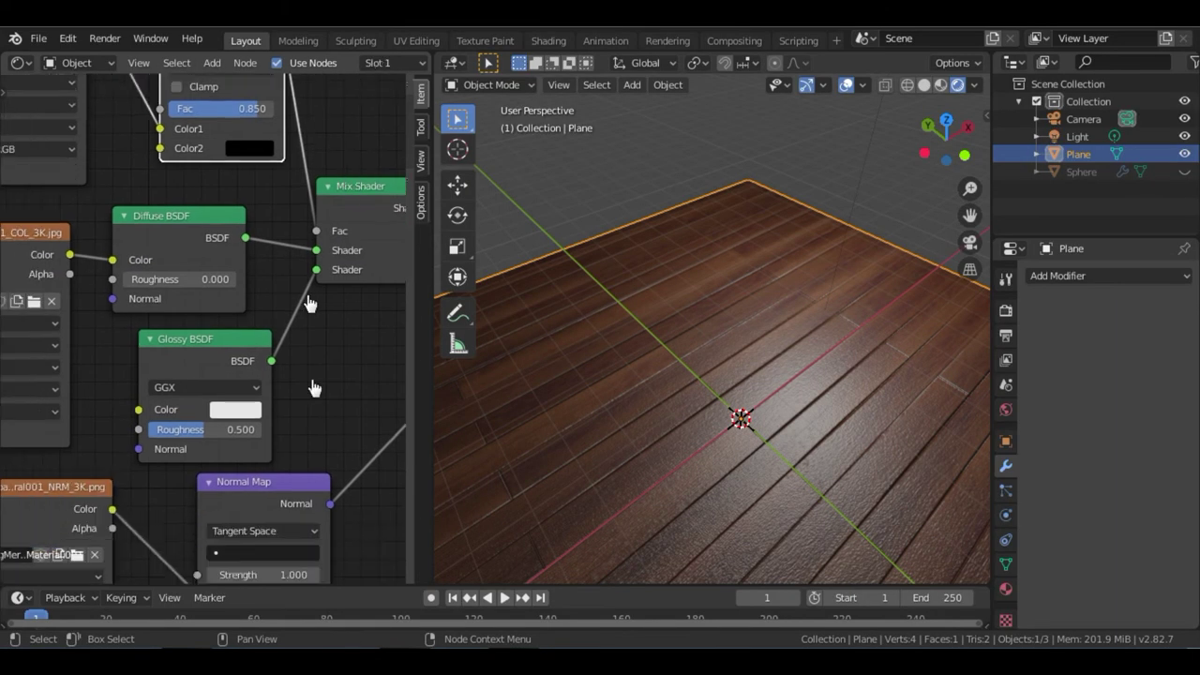
pyautogui.keyDown('shift'); pyautogui.scroll(-3, 320, 223); pyautogui.keyUp('shift')
pyautogui.keyDown('shift'); pyautogui.scroll(-1, 301, 318); pyautogui.keyUp('shift')
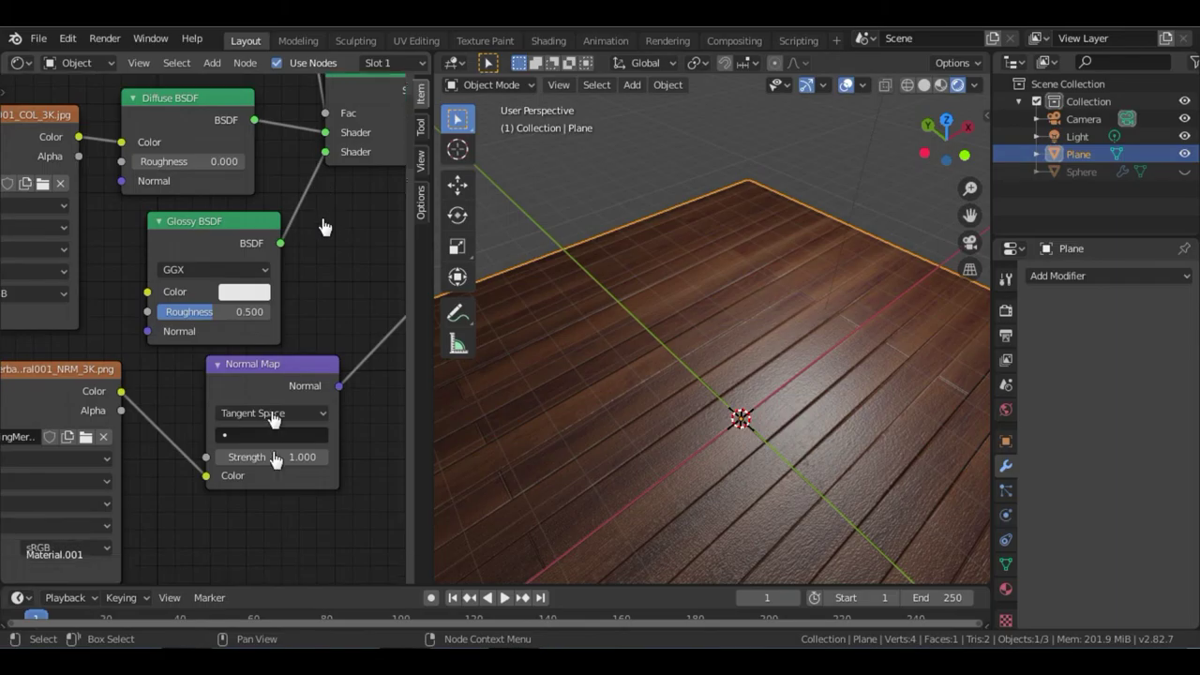
pyautogui.click(267, 457)
pyautogui.press('BackSpace')
pyautogui.write('0.750')
pyautogui.press('Return')
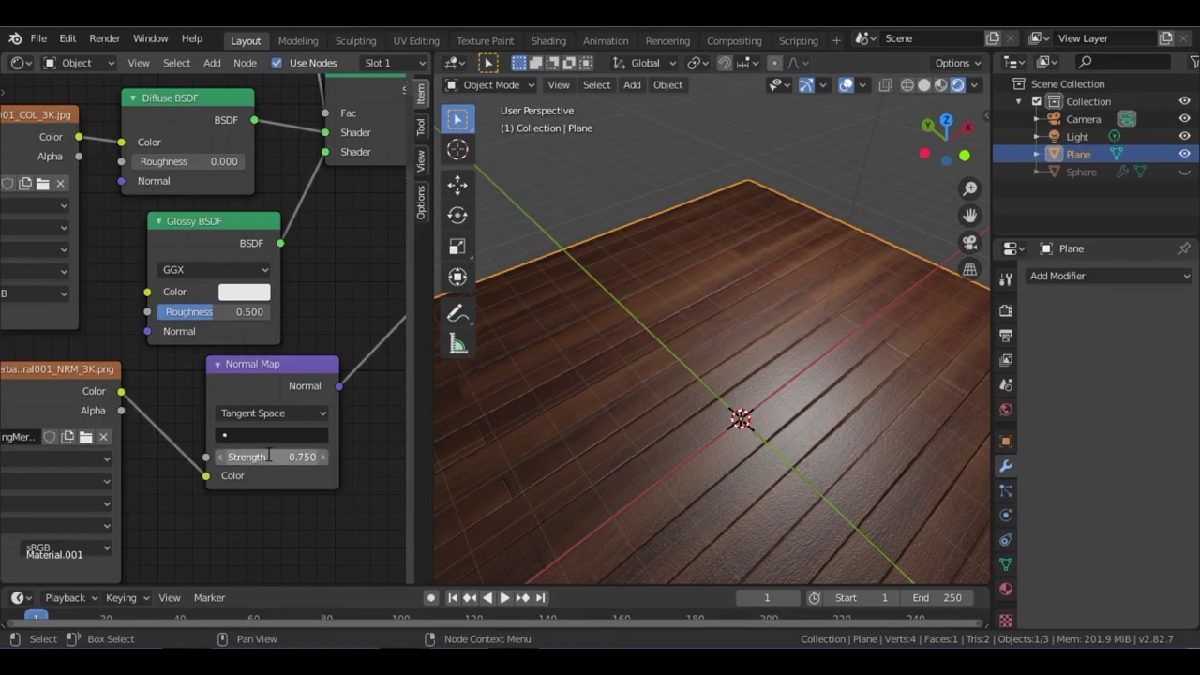
pyautogui.click(269, 456)
pyautogui.write('.5')
pyautogui.press('Return')
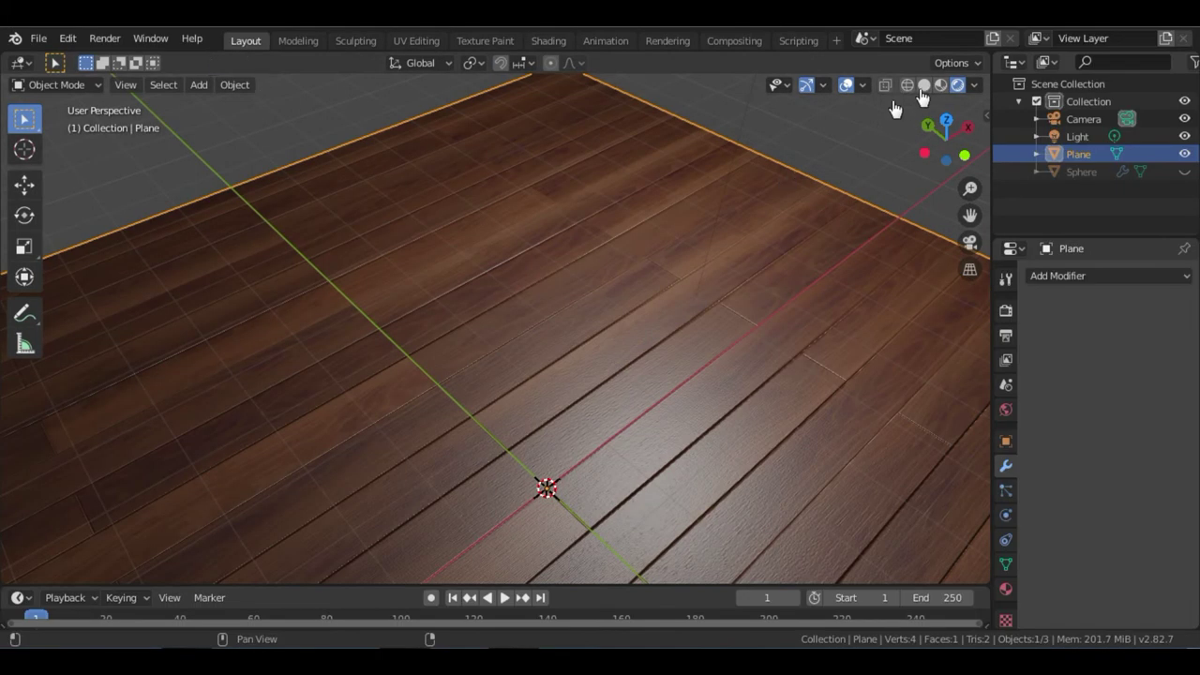
# Step: Switch the viewport to Solid shading and put the plane into Edit Mode
pyautogui.click(925, 85)
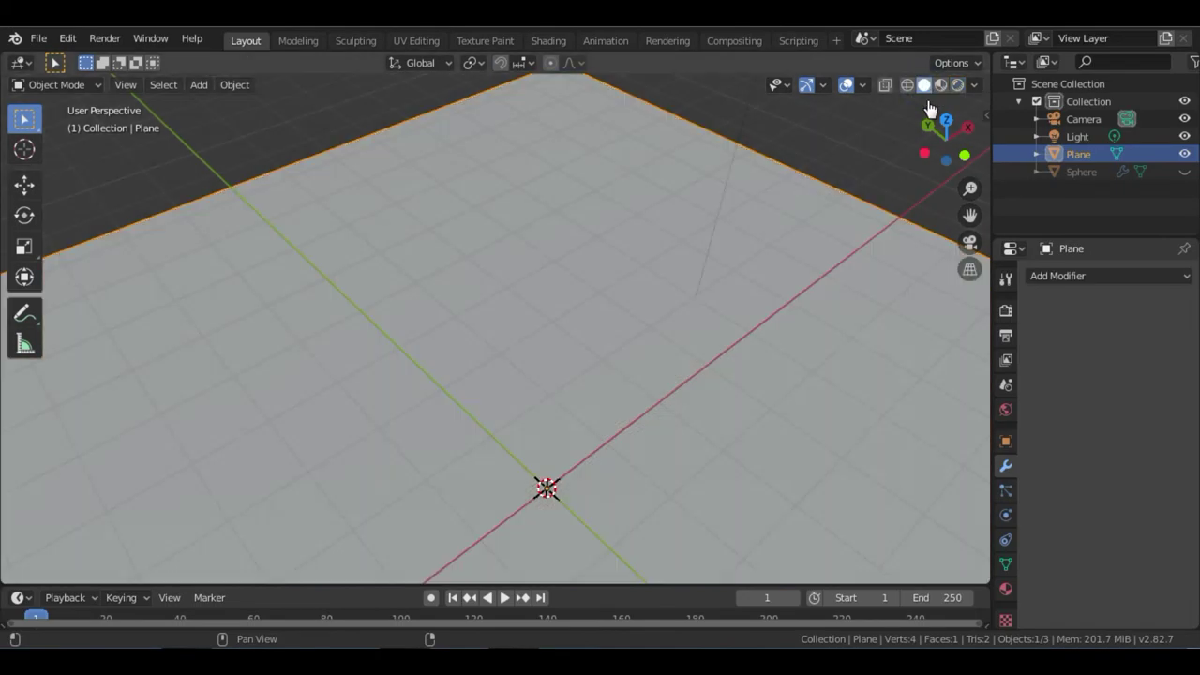
pyautogui.moveTo(685, 324); pyautogui.dragTo(563, 338, button='middle')
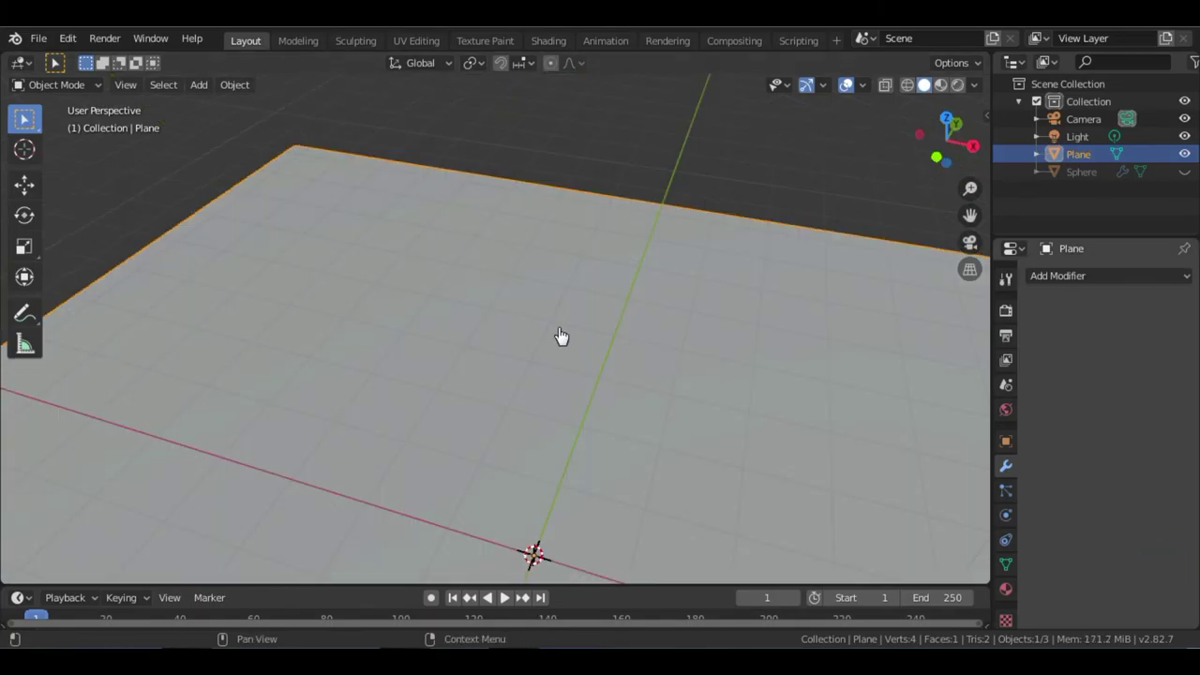
pyautogui.click(56, 85)
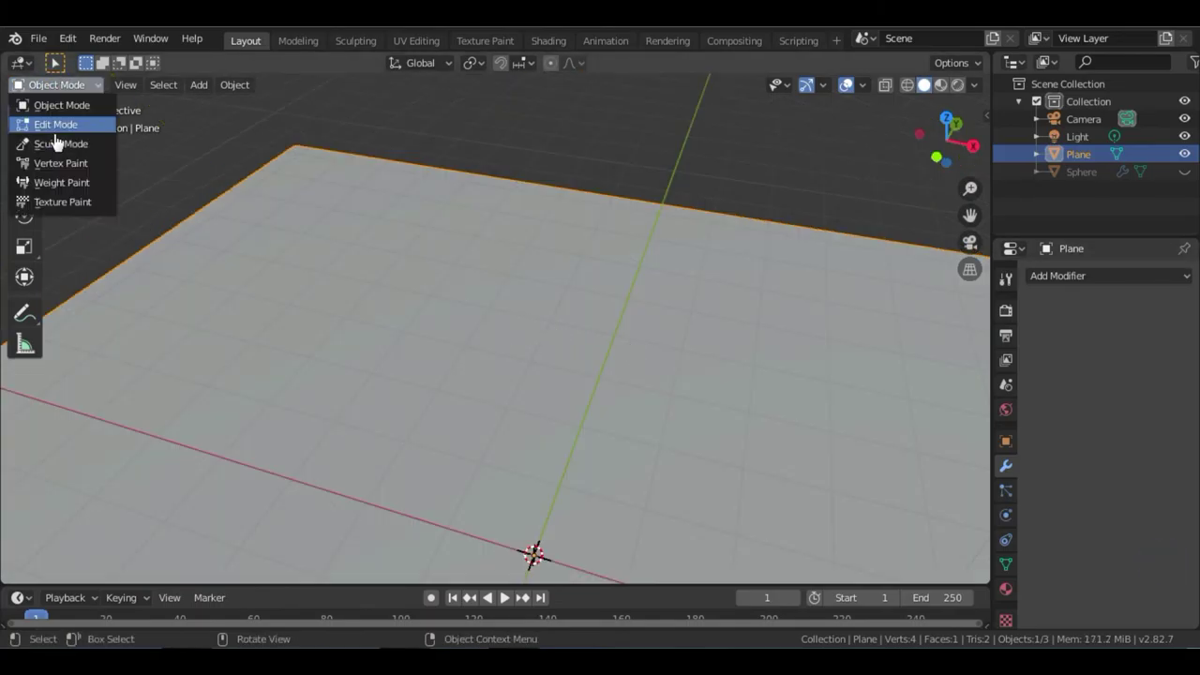
pyautogui.click(55, 127)
pyautogui.moveTo(44, 469)
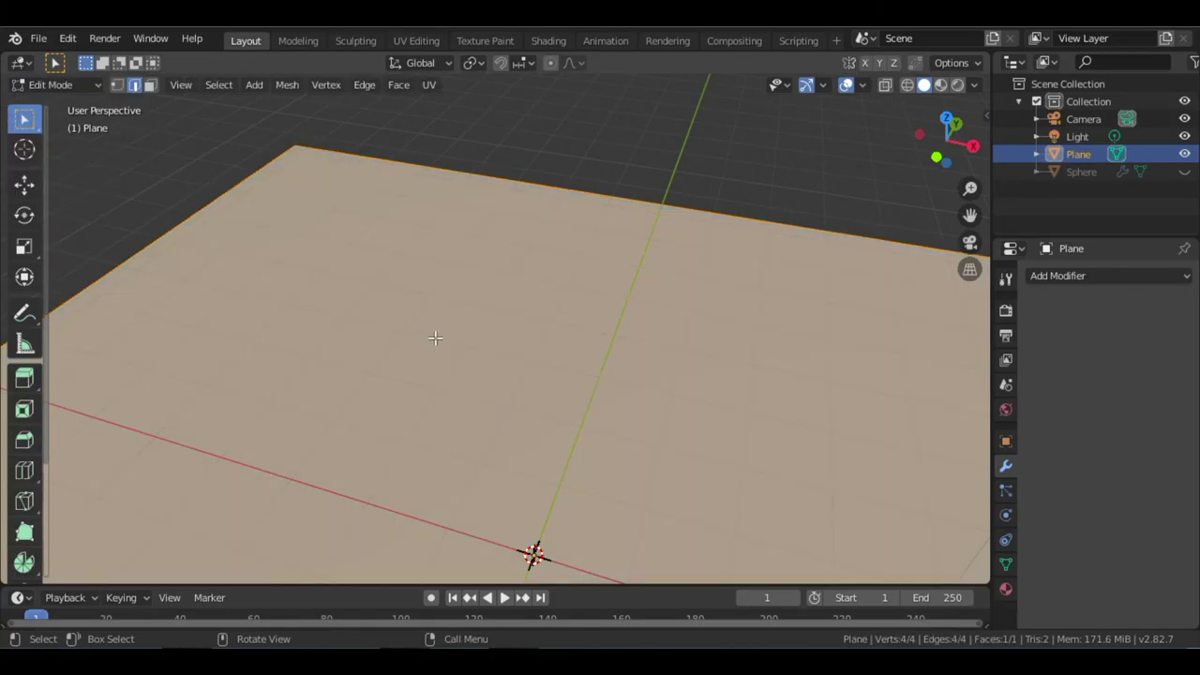
# Step: Subdivide the plane with 50 cuts, deselect everything, and return to Object Mode
pyautogui.rightClick(438, 333)
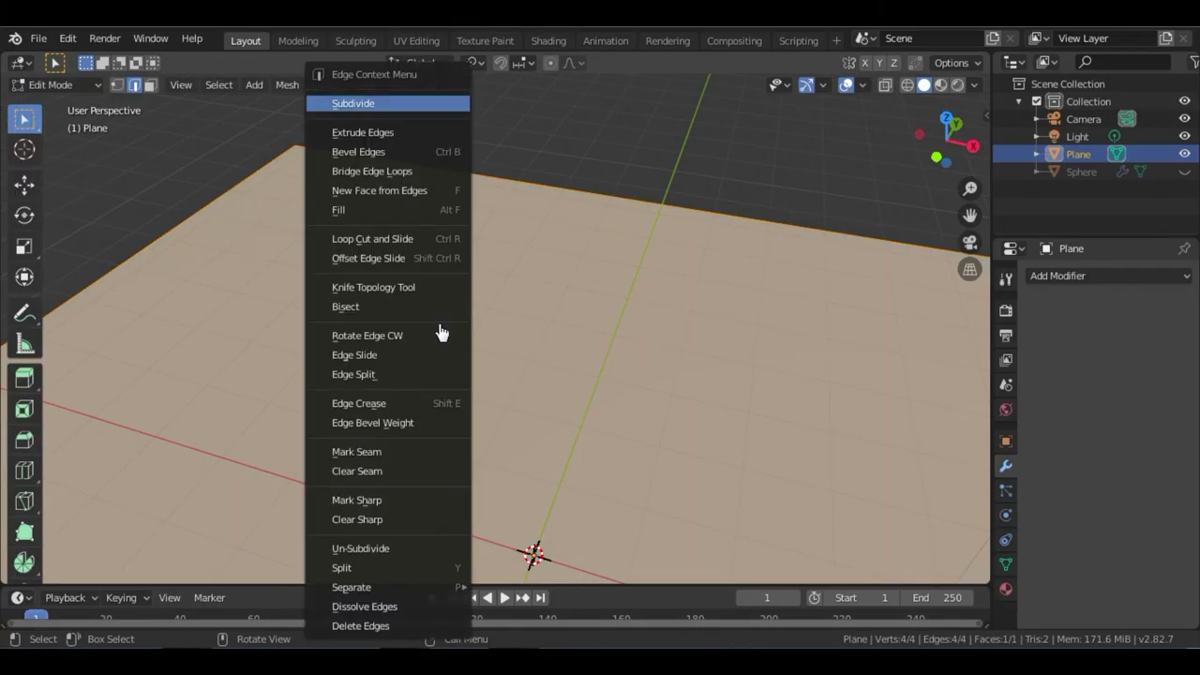
pyautogui.click(343, 104)
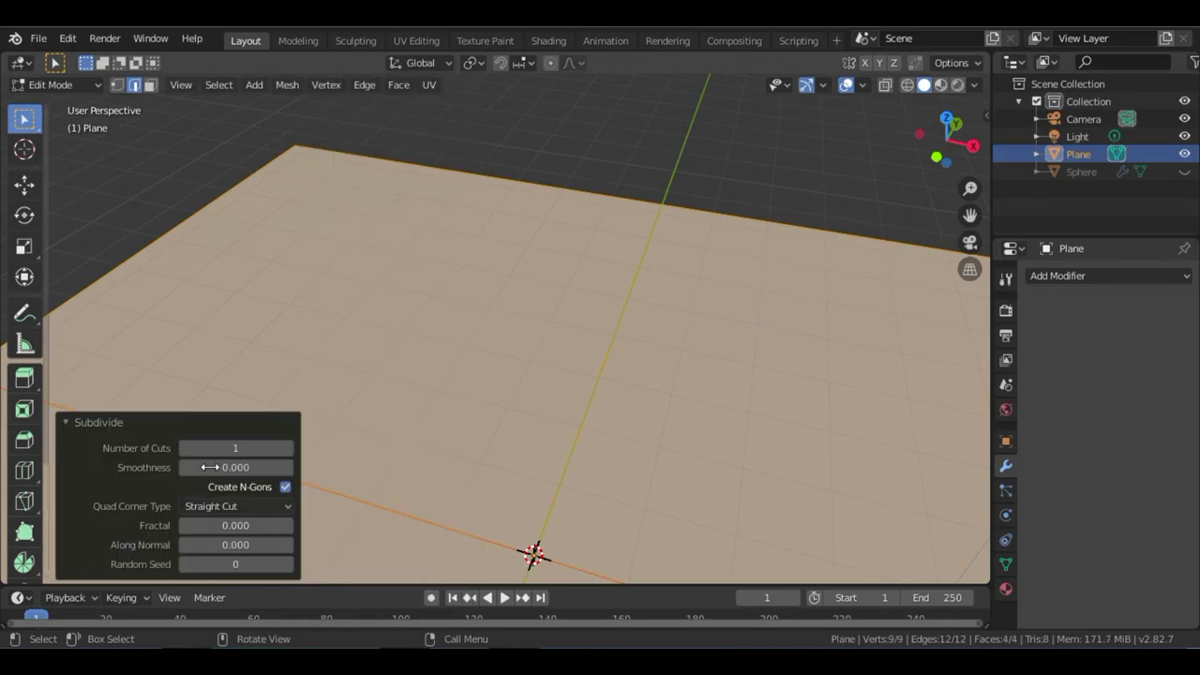
pyautogui.click(215, 451)
pyautogui.write('50')
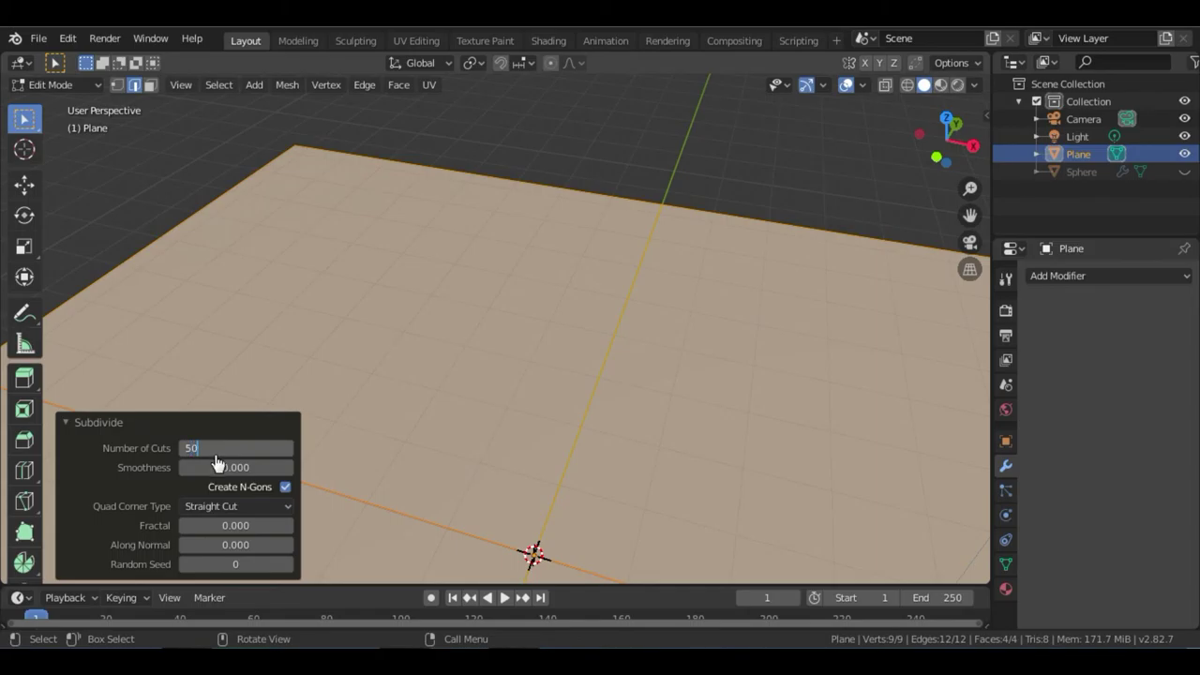
pyautogui.press('Return')
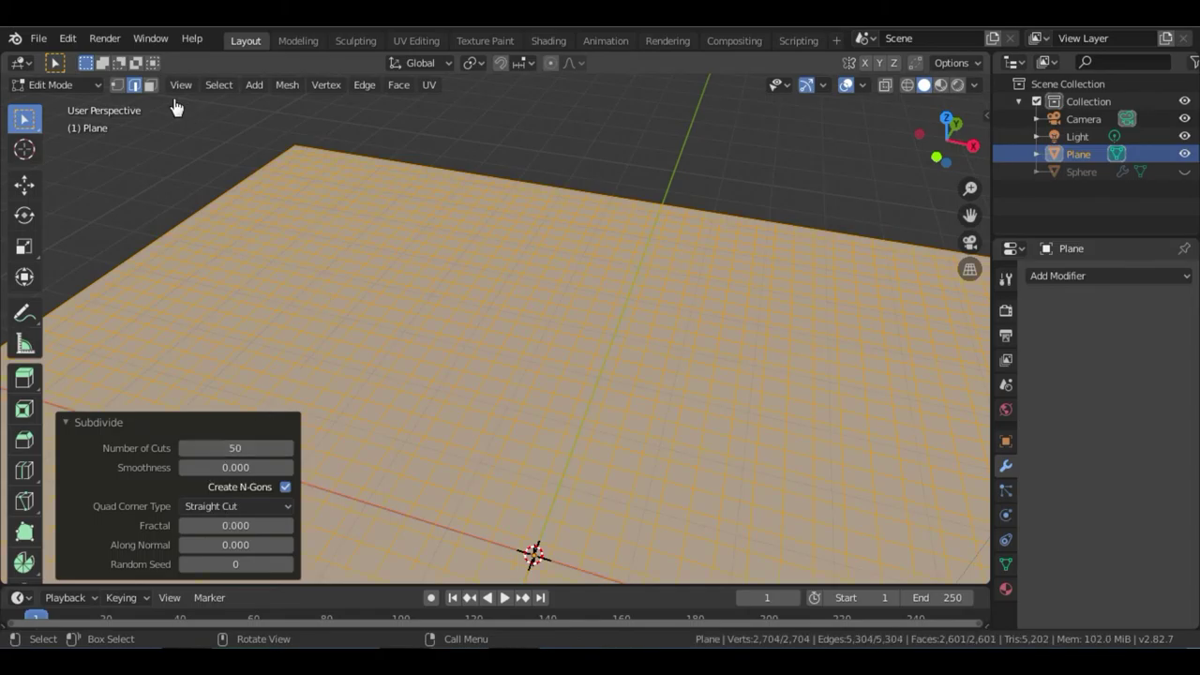
pyautogui.hotkey('alt', 'a')
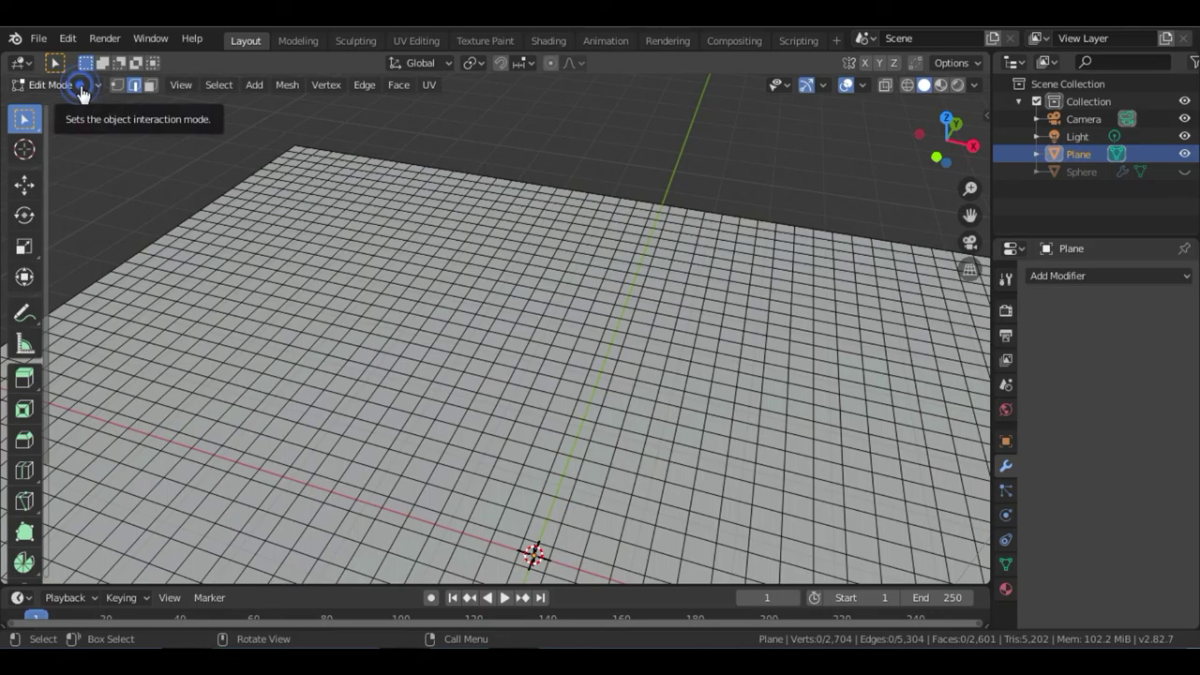
pyautogui.click(77, 86)
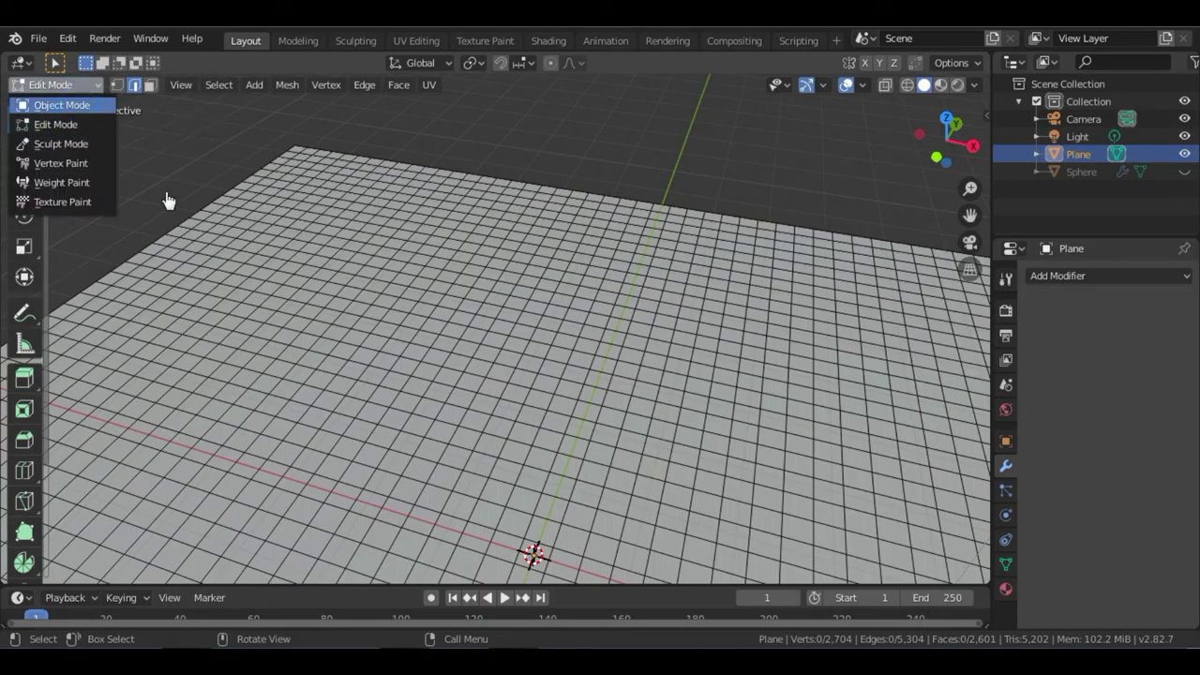
pyautogui.press('Tab')
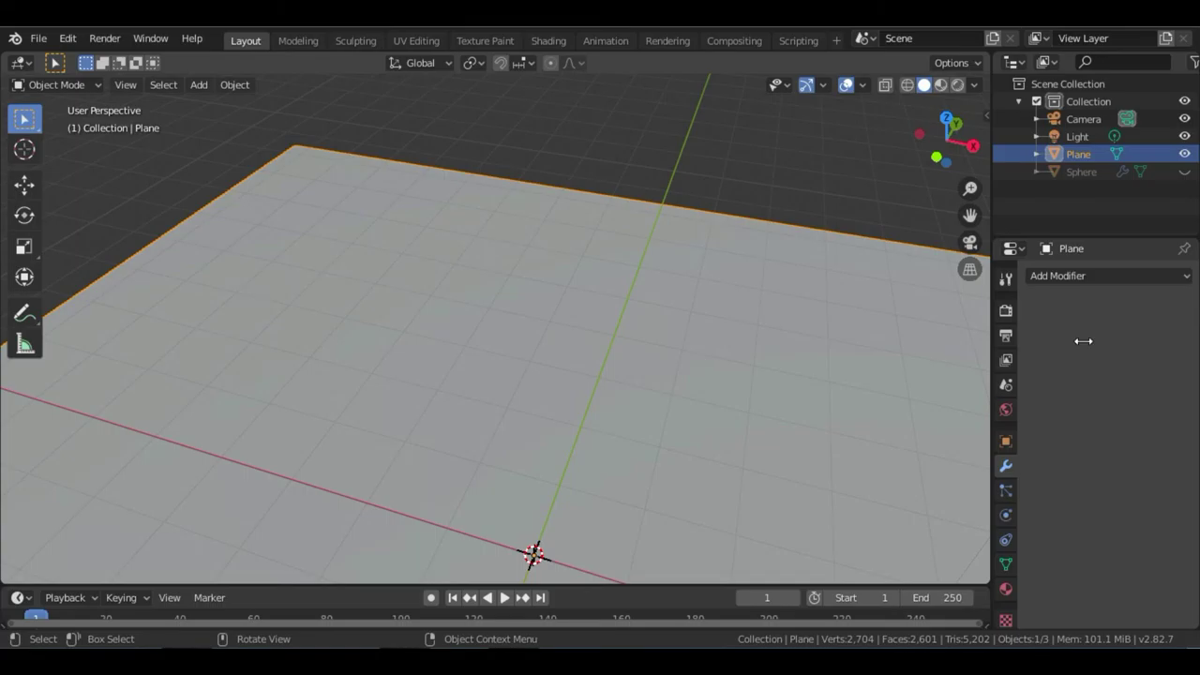
# Step: Add a Displace modifier with a new texture loading the DISP_3K.jpg image
pyautogui.click(1092, 279)
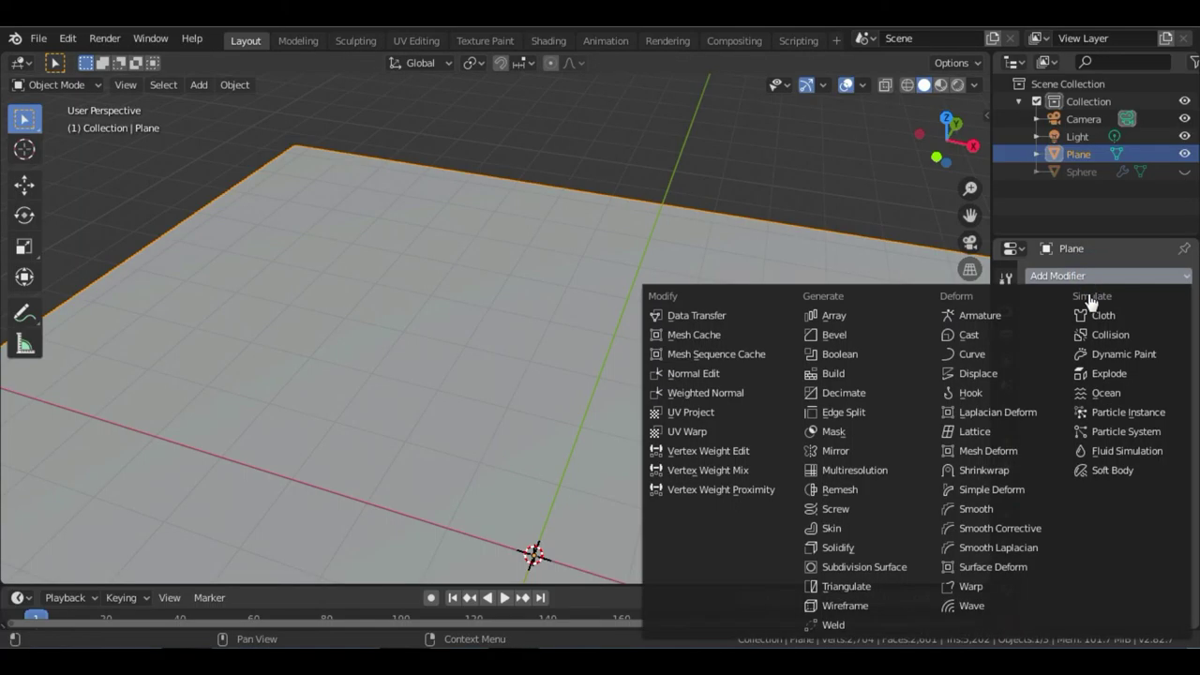
pyautogui.click(978, 373)
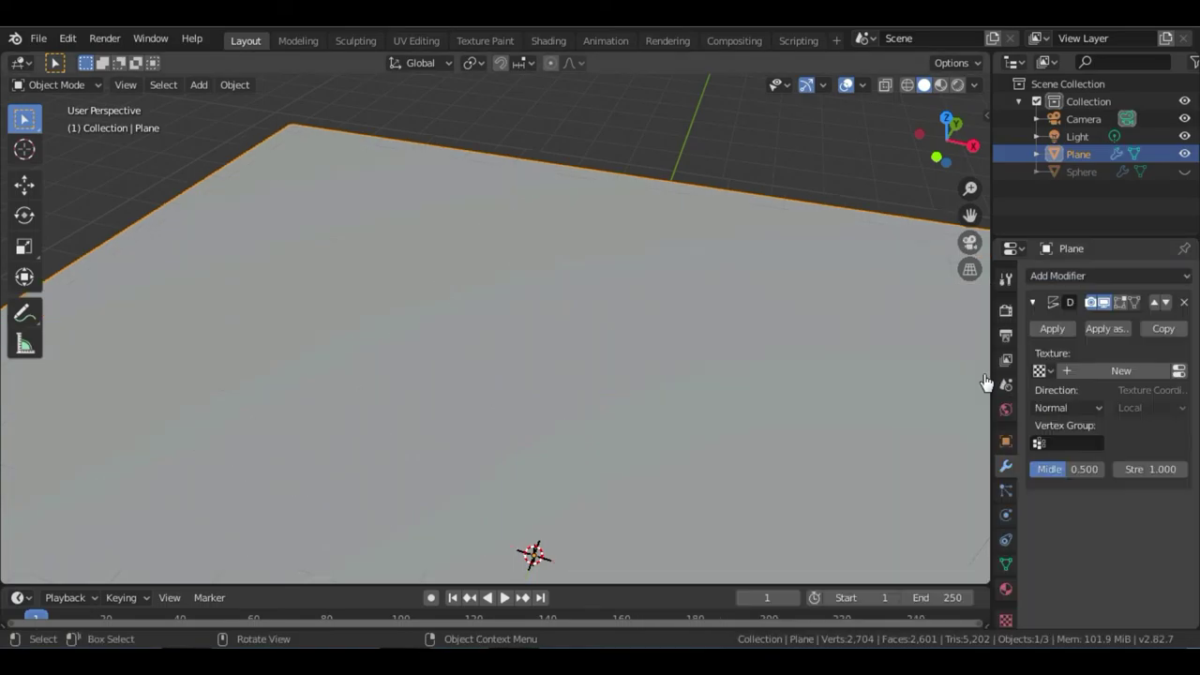
pyautogui.click(1120, 371)
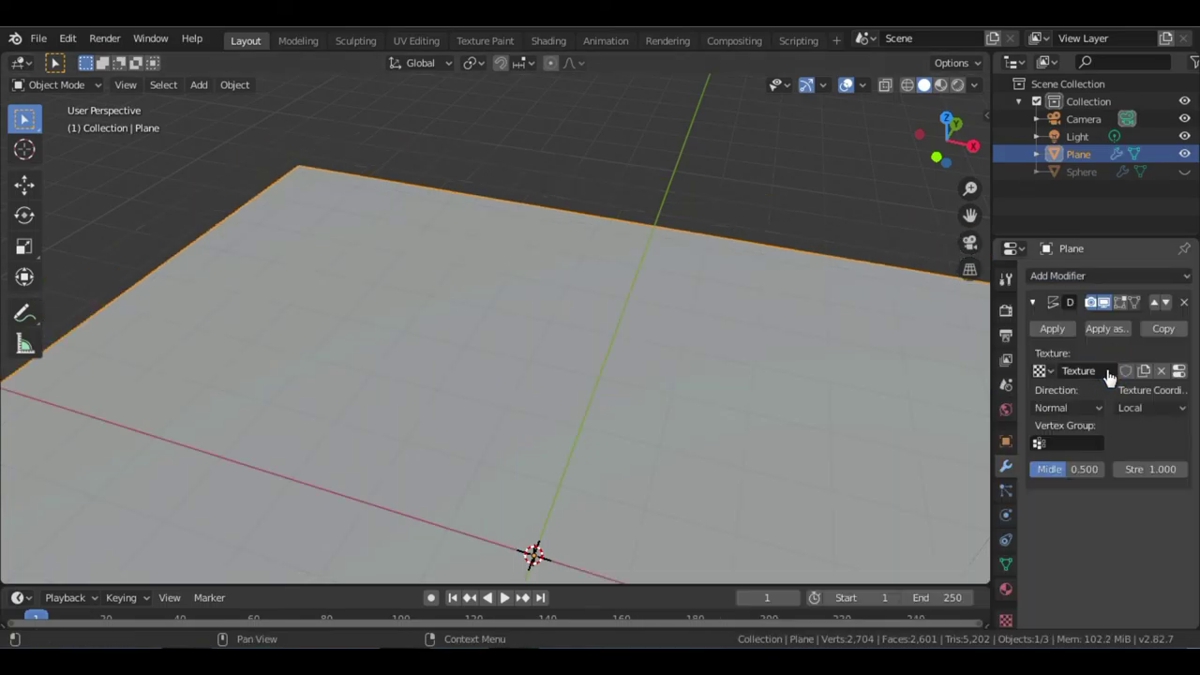
pyautogui.click(1007, 621)
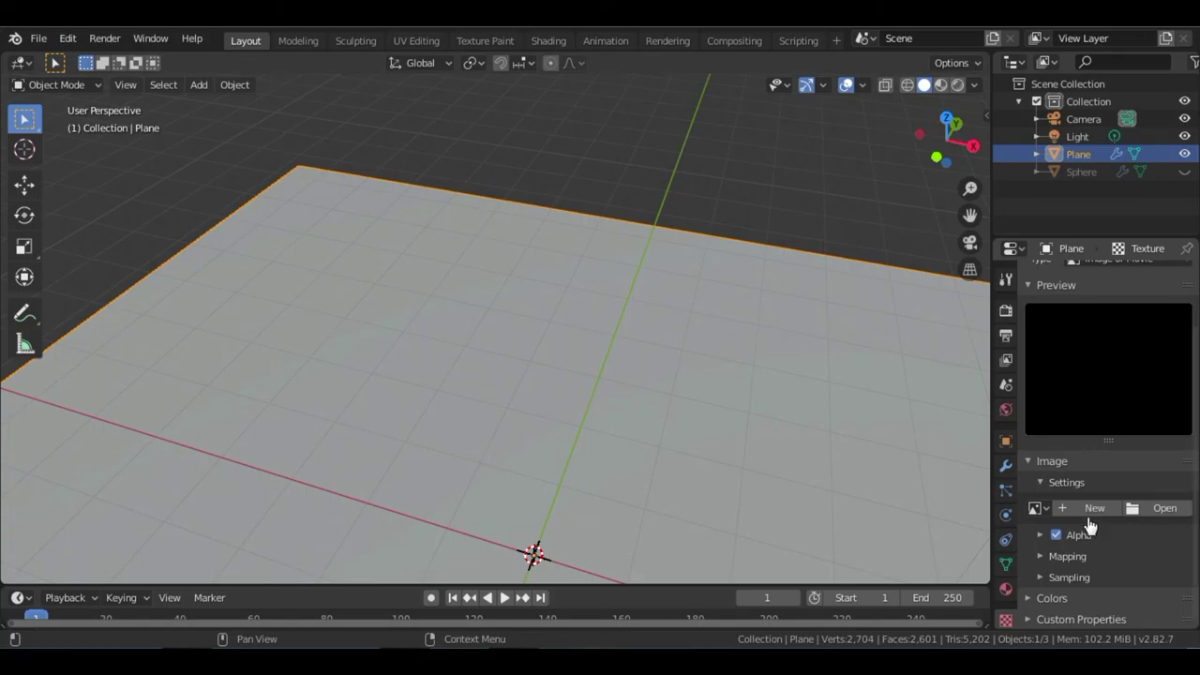
pyautogui.click(1176, 514)
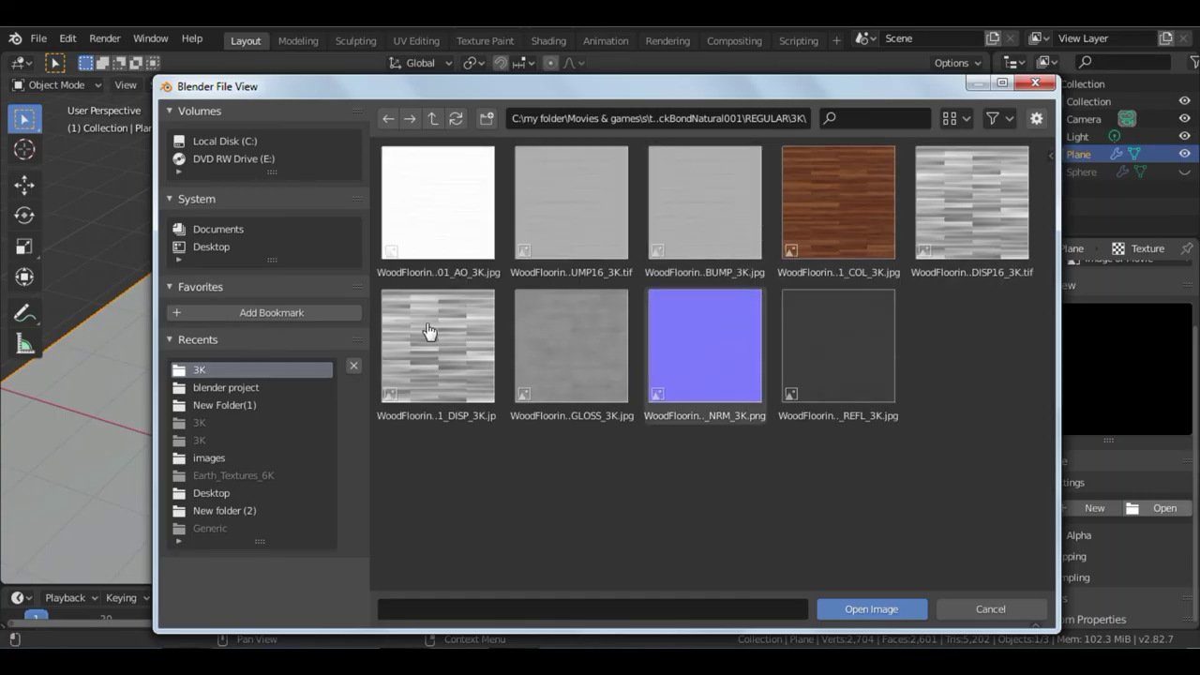
pyautogui.click(439, 342)
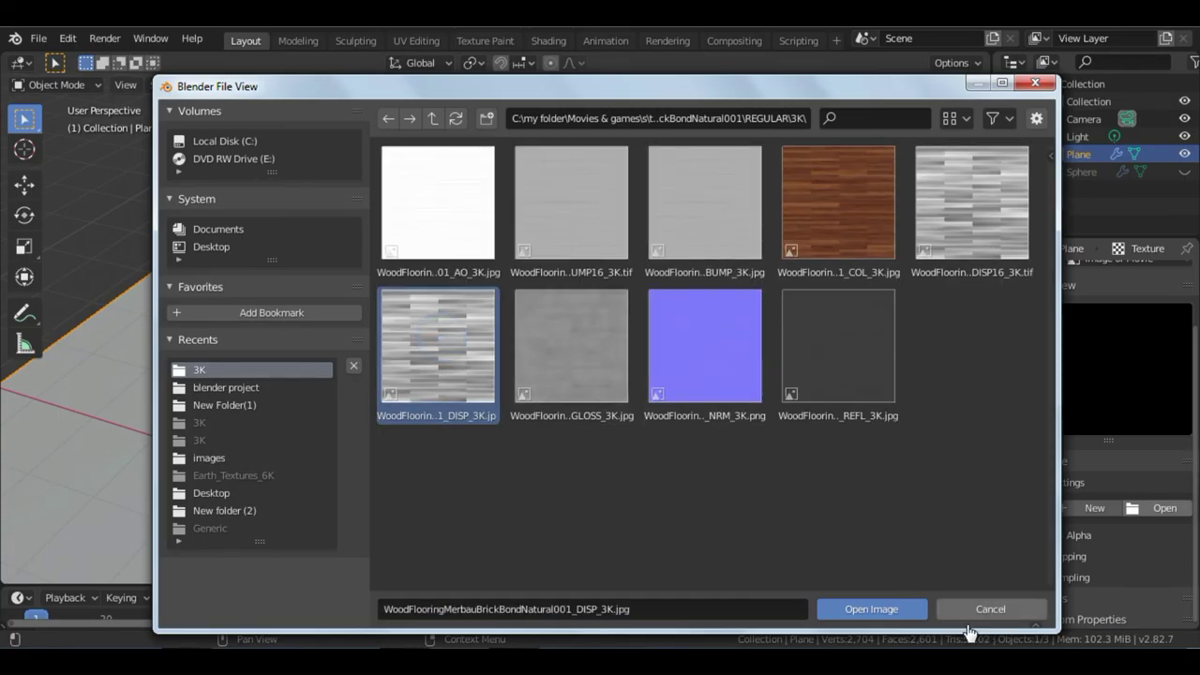
pyautogui.click(872, 610)
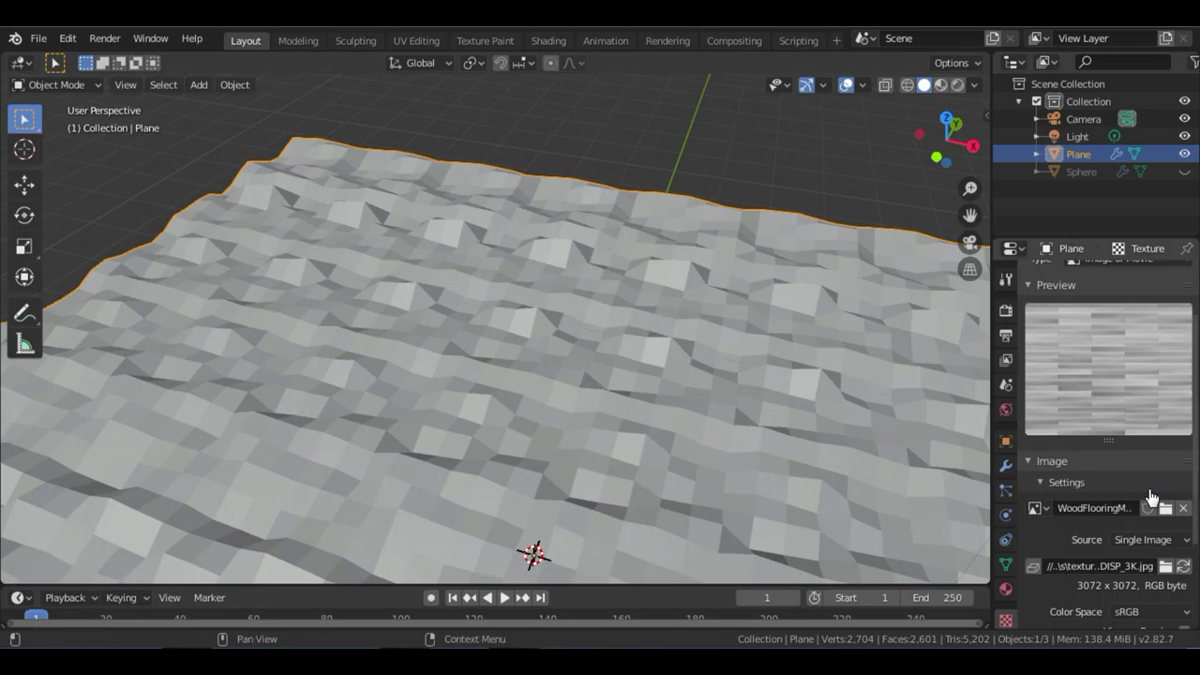
# Step: Verify the displacement texture is Image or Movie type, then return to the Displace modifier settings
pyautogui.scroll(3, 1152, 497)
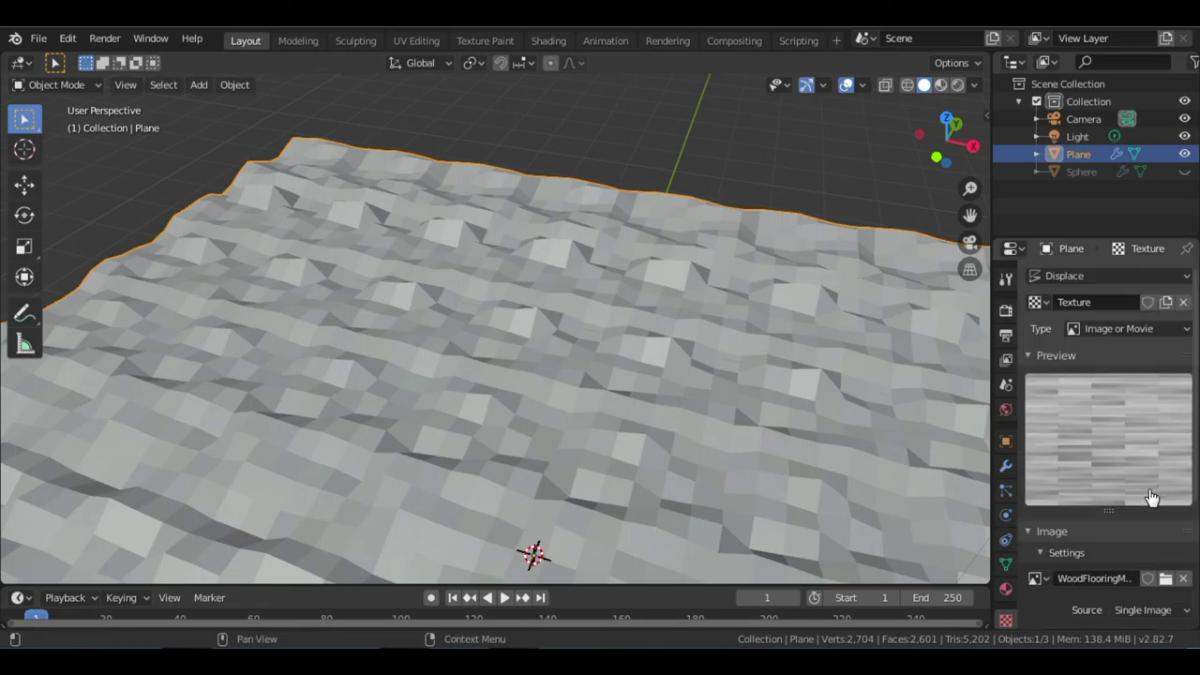
pyautogui.click(1041, 302)
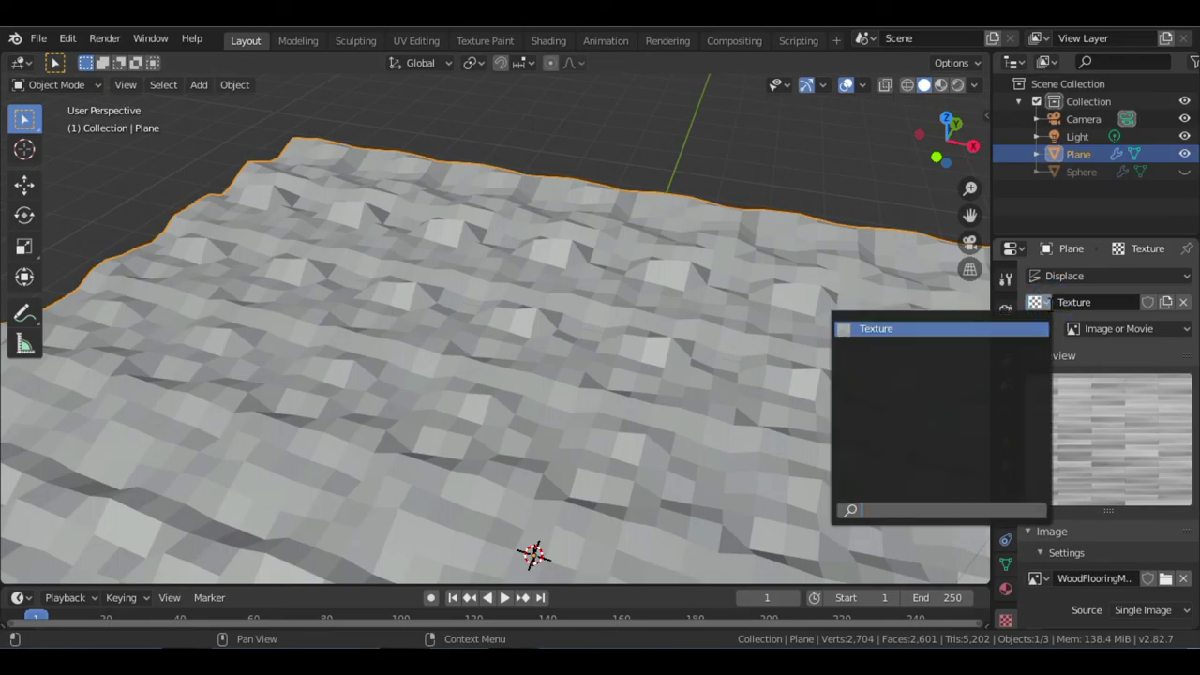
pyautogui.click(1183, 330)
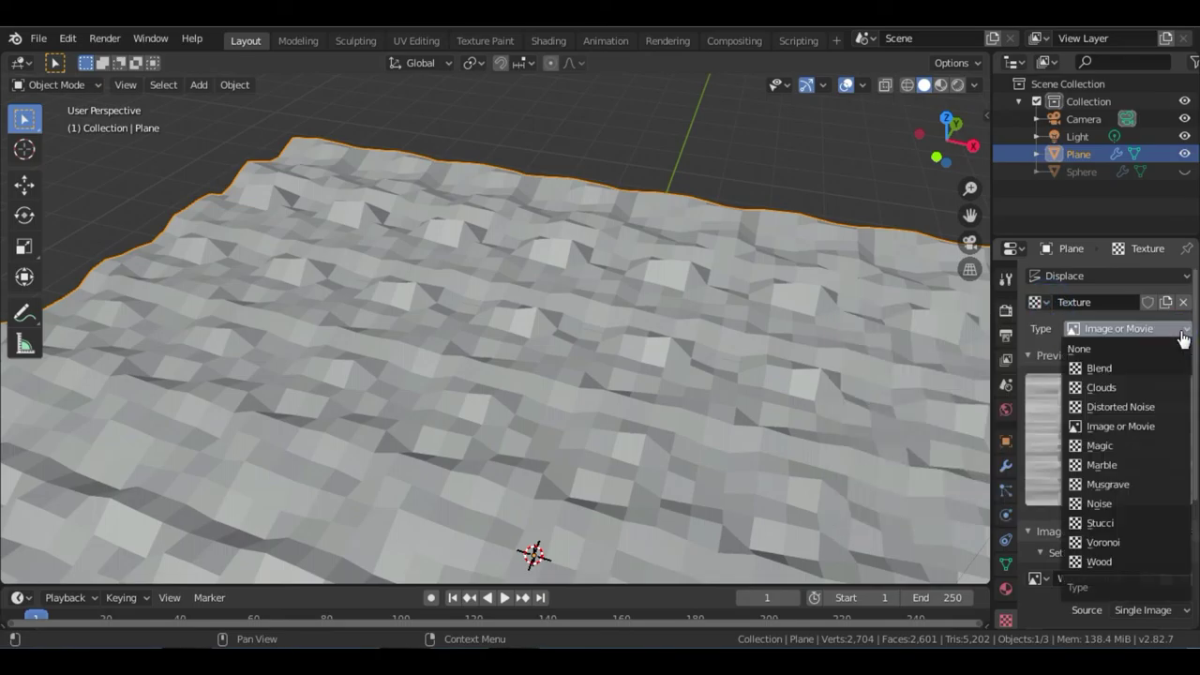
pyautogui.click(1139, 431)
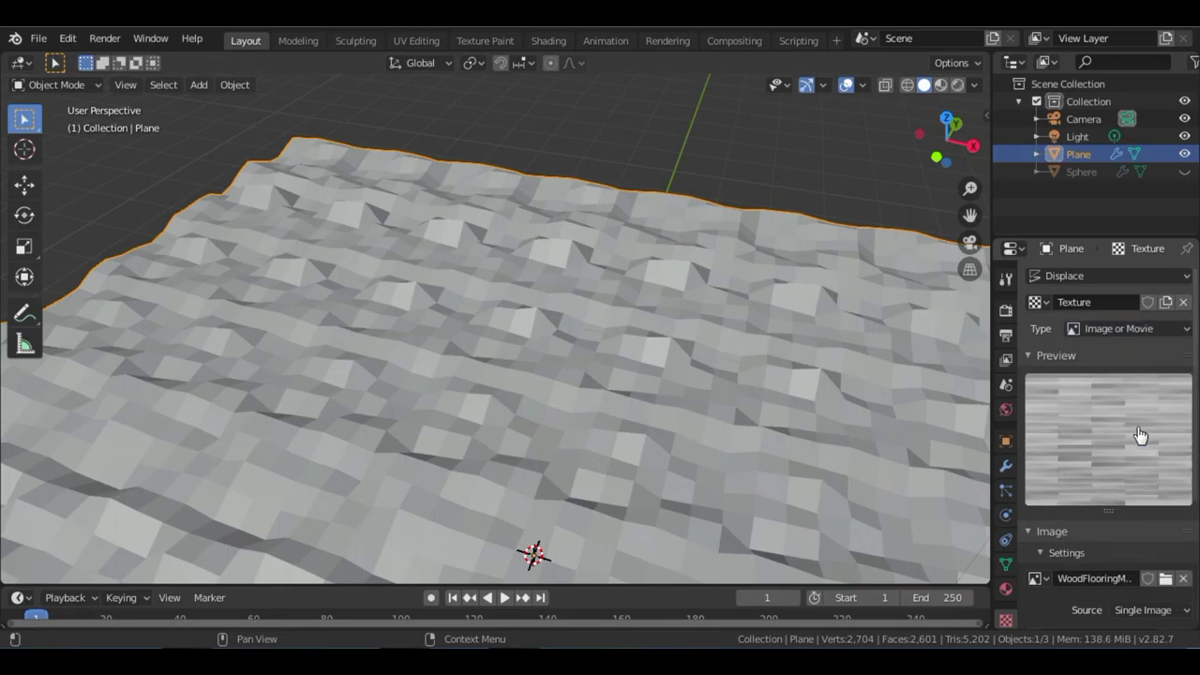
pyautogui.scroll(-4, 1032, 591)
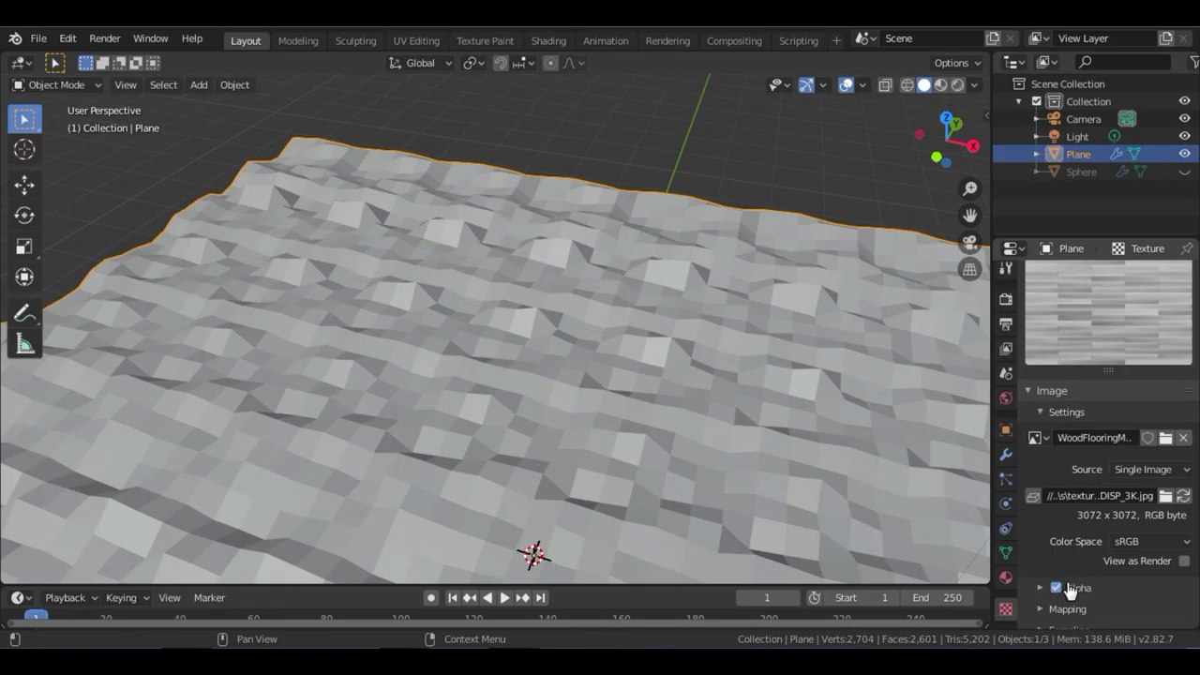
pyautogui.scroll(-2, 1069, 589)
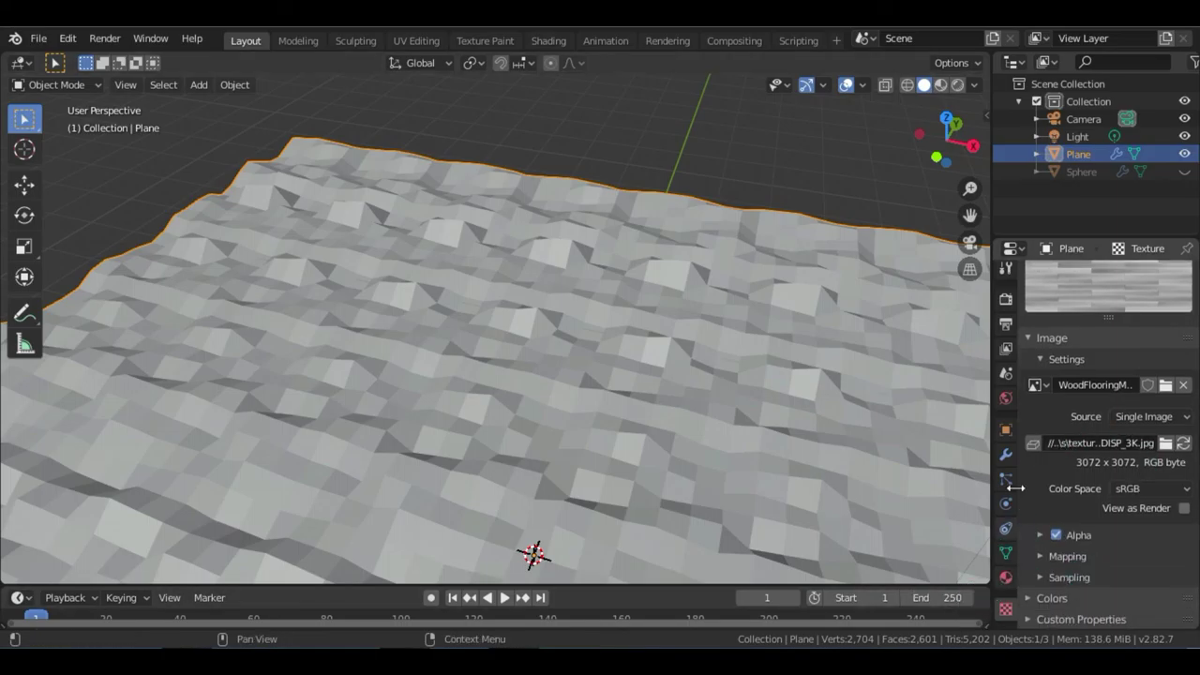
pyautogui.click(1006, 455)
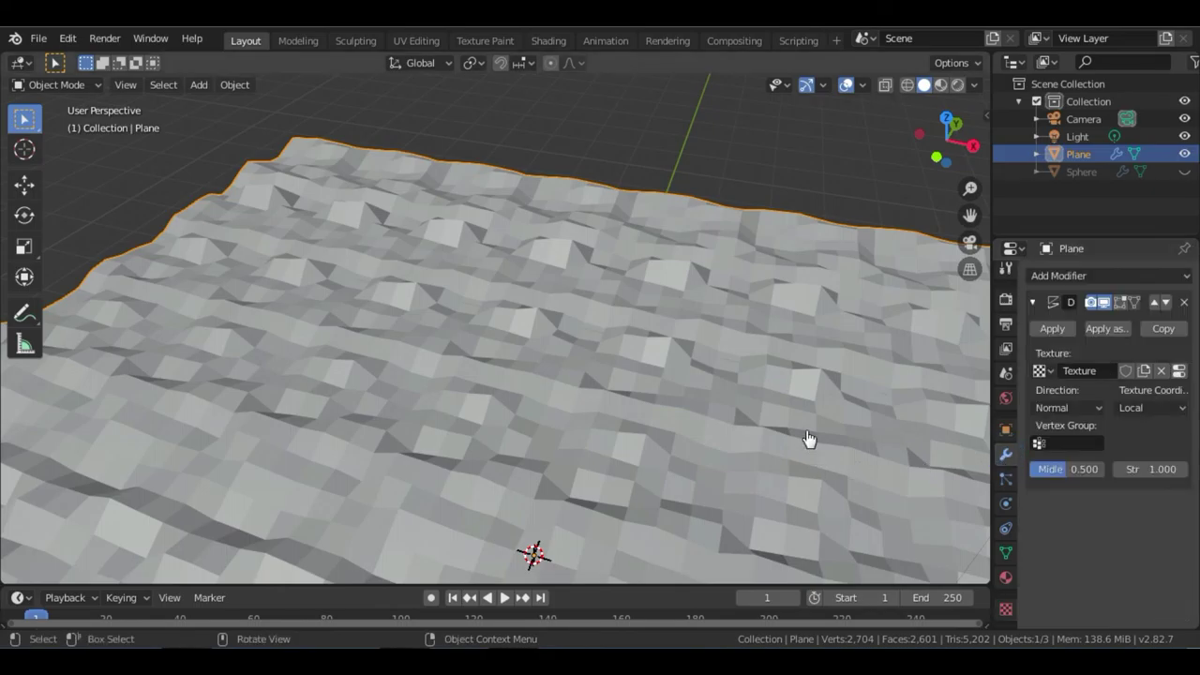
# Step: Set the Displace Strength to 0.1, stepping down through 0.5 and 0.2
pyautogui.click(1146, 471)
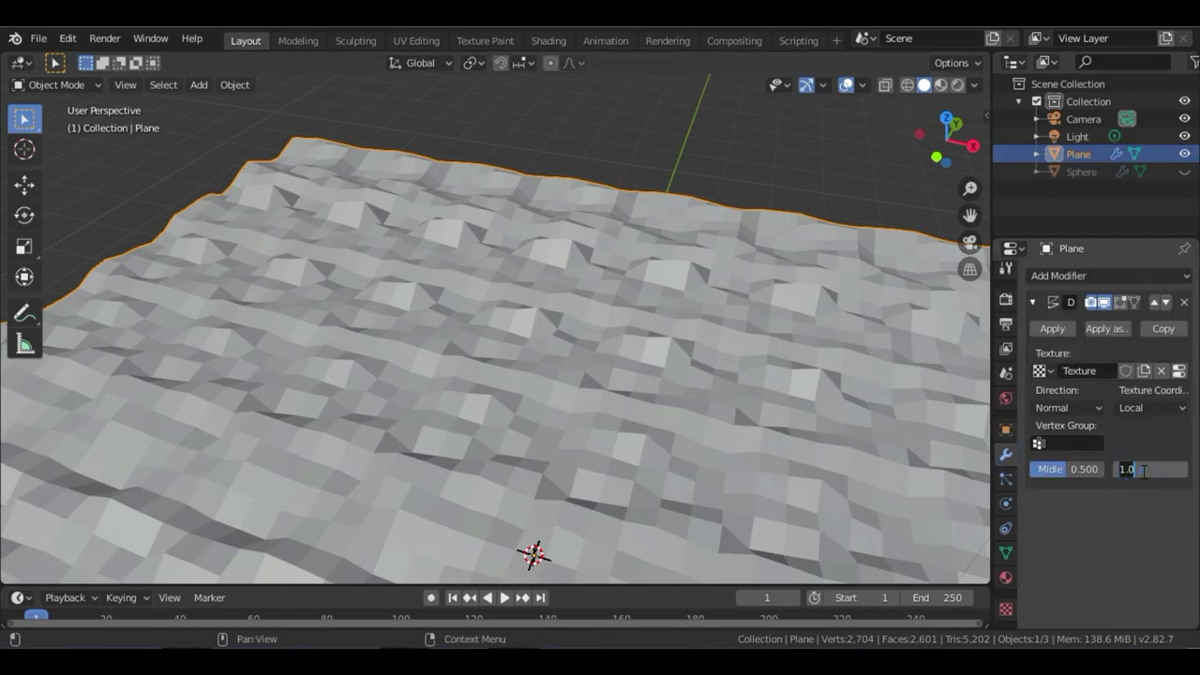
pyautogui.write('0.5')
pyautogui.press('Return')
pyautogui.click(1158, 471)
pyautogui.press('BackSpace')
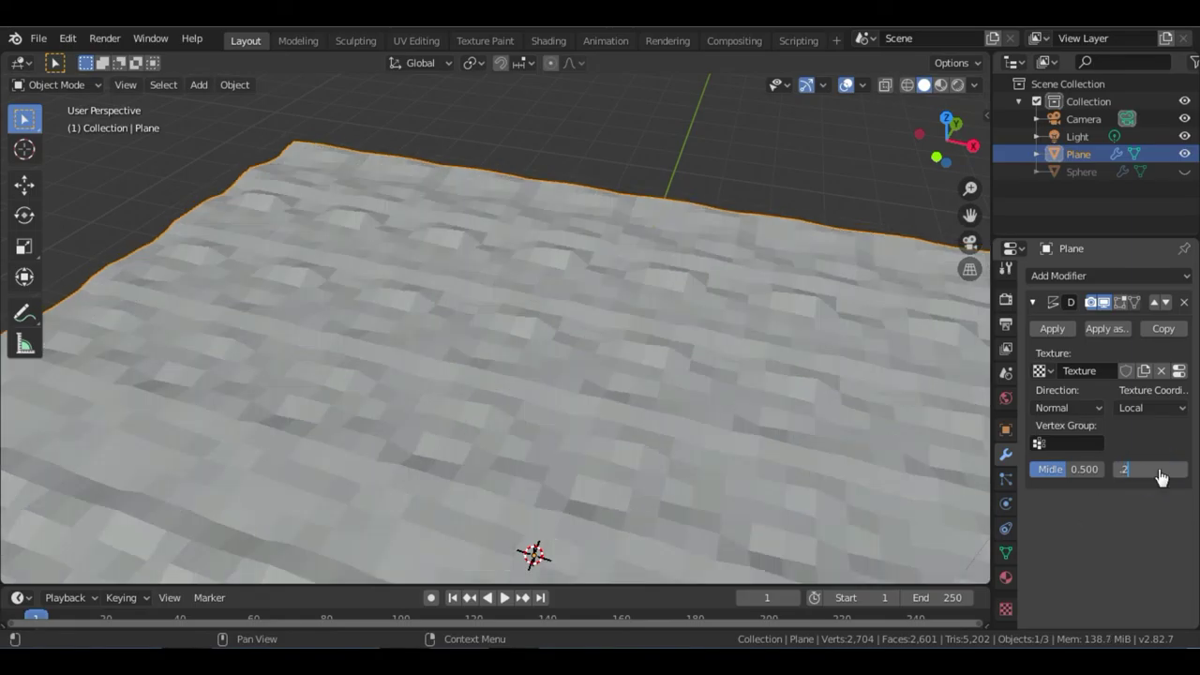
pyautogui.press('Return')
pyautogui.click(1143, 472)
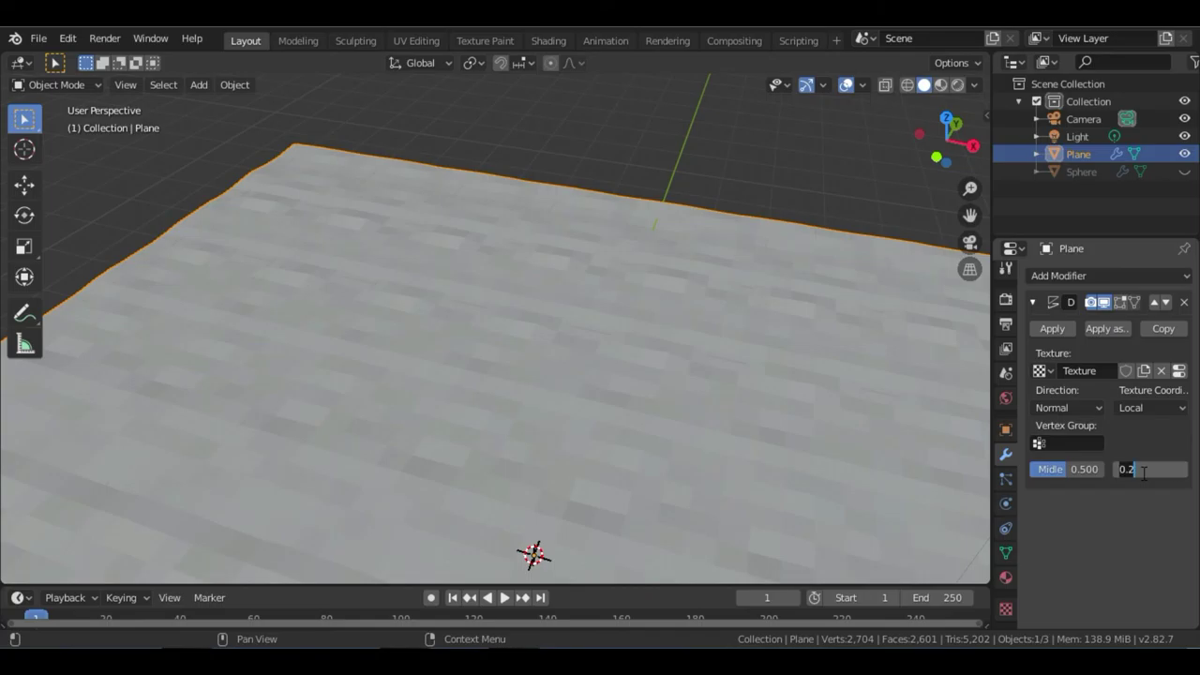
pyautogui.press('BackSpace')
pyautogui.write('1')
pyautogui.press('Return')
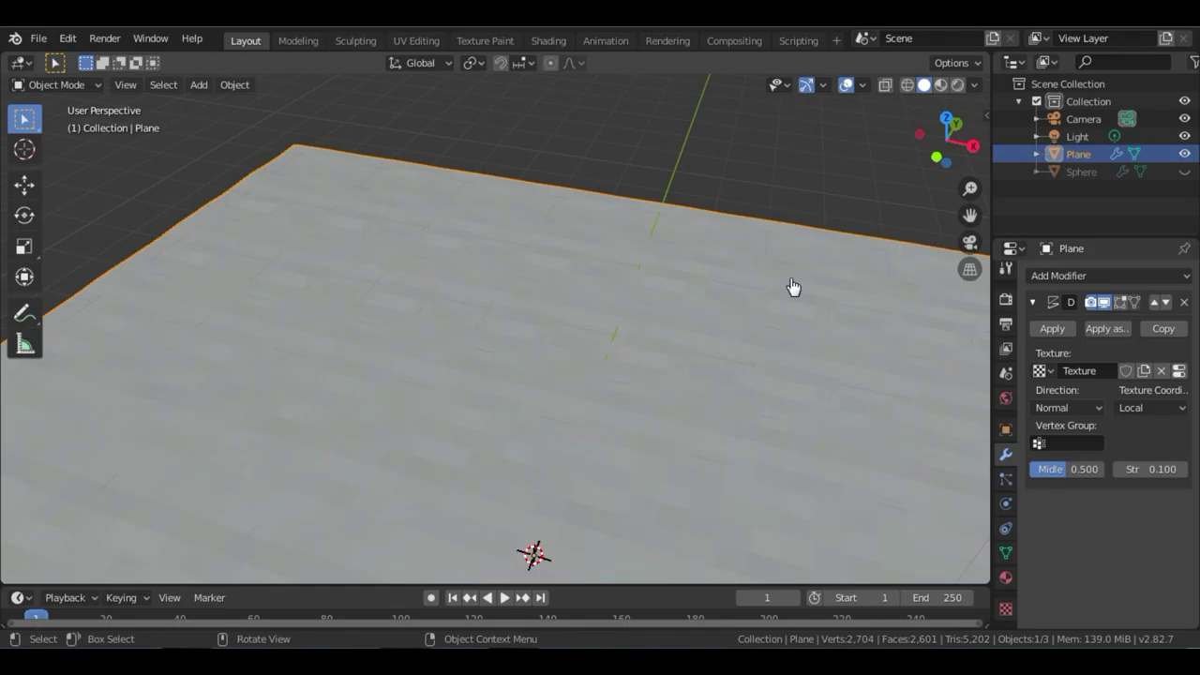
pyautogui.scroll(3, 795, 300)
# Step: In front view, raise the plane 0.0383 m along Z, then orbit back to perspective
pyautogui.press('KP_1')
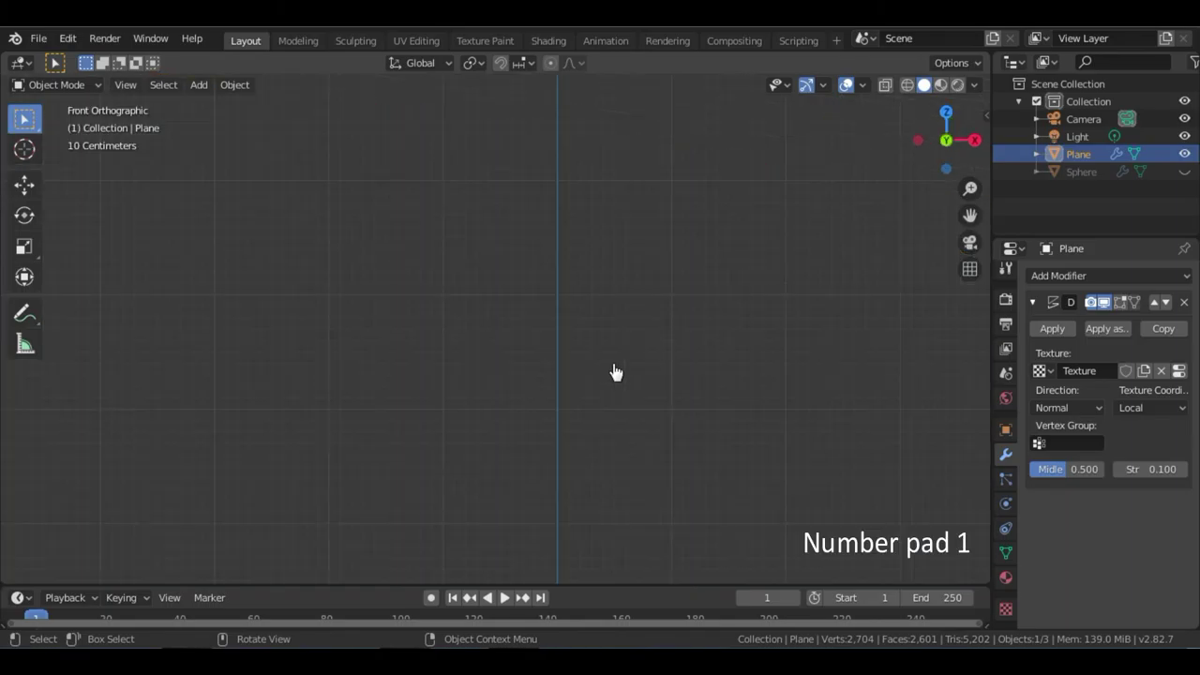
pyautogui.scroll(-5, 616, 371)
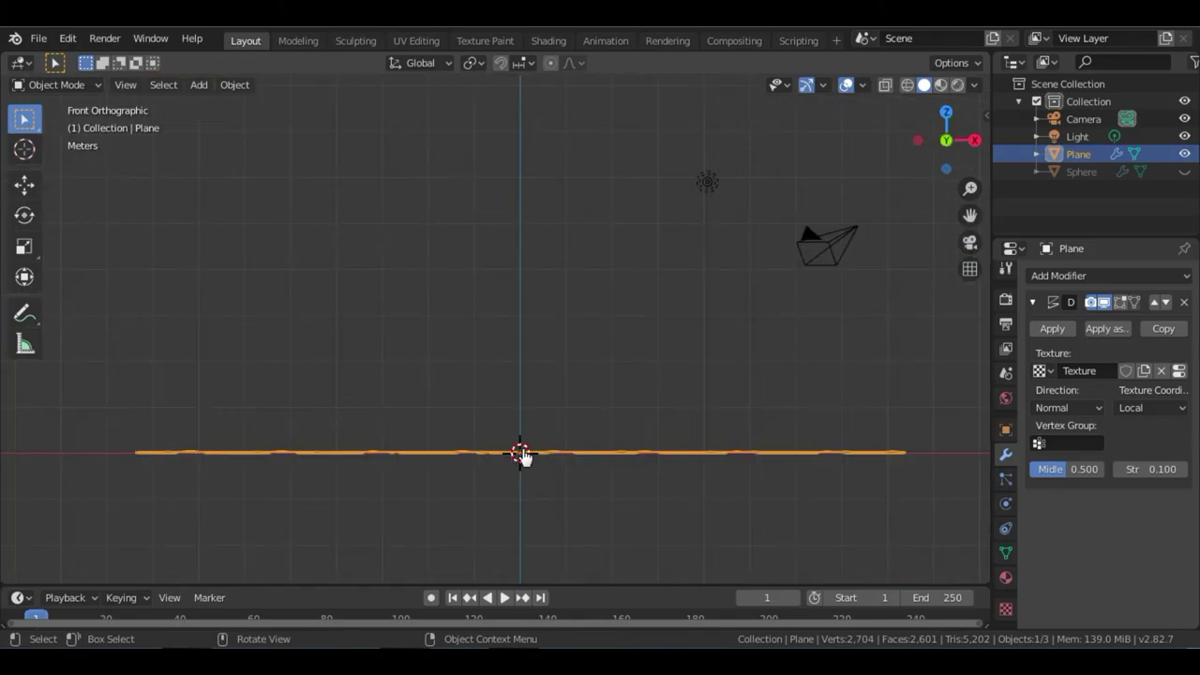
pyautogui.press('g')
pyautogui.press('z')
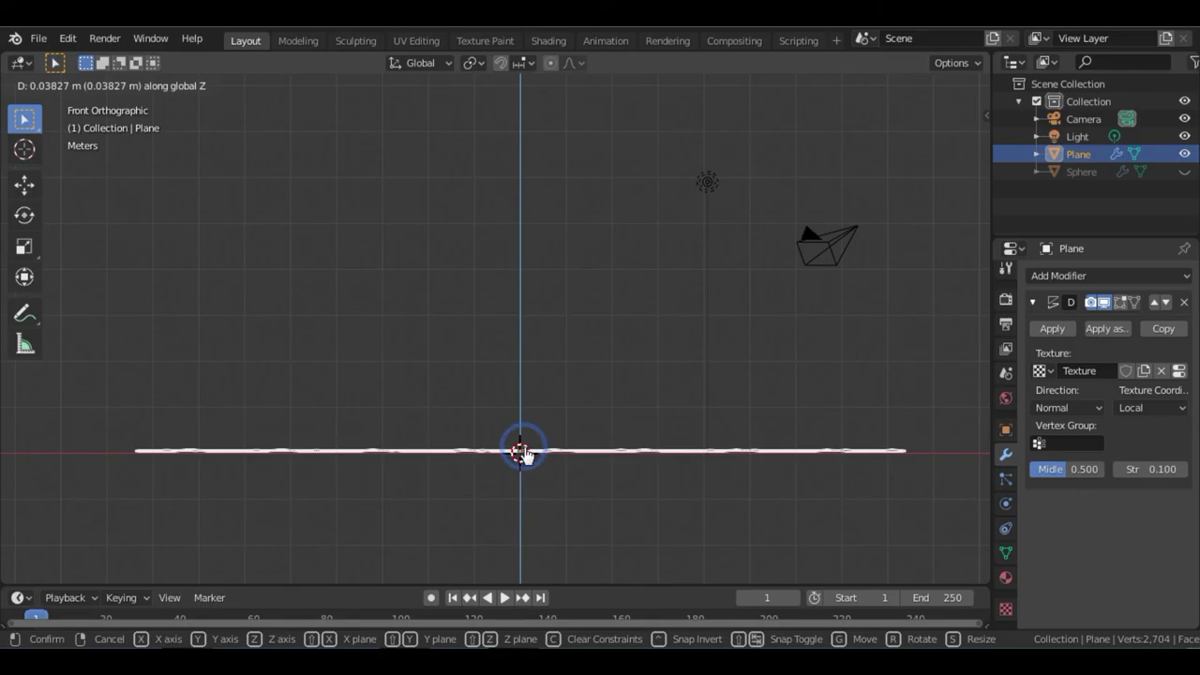
pyautogui.click(580, 450)
pyautogui.moveTo(579, 445); pyautogui.dragTo(565, 466, button='middle')
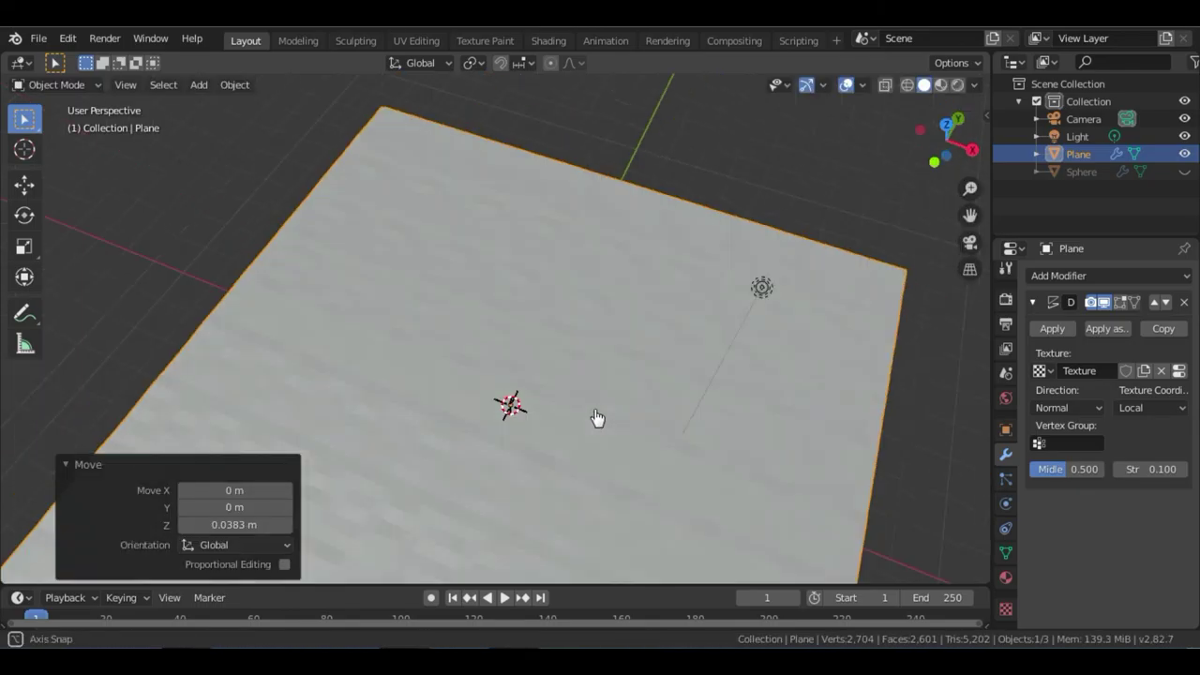
pyautogui.moveTo(565, 466); pyautogui.dragTo(603, 417, button='middle')
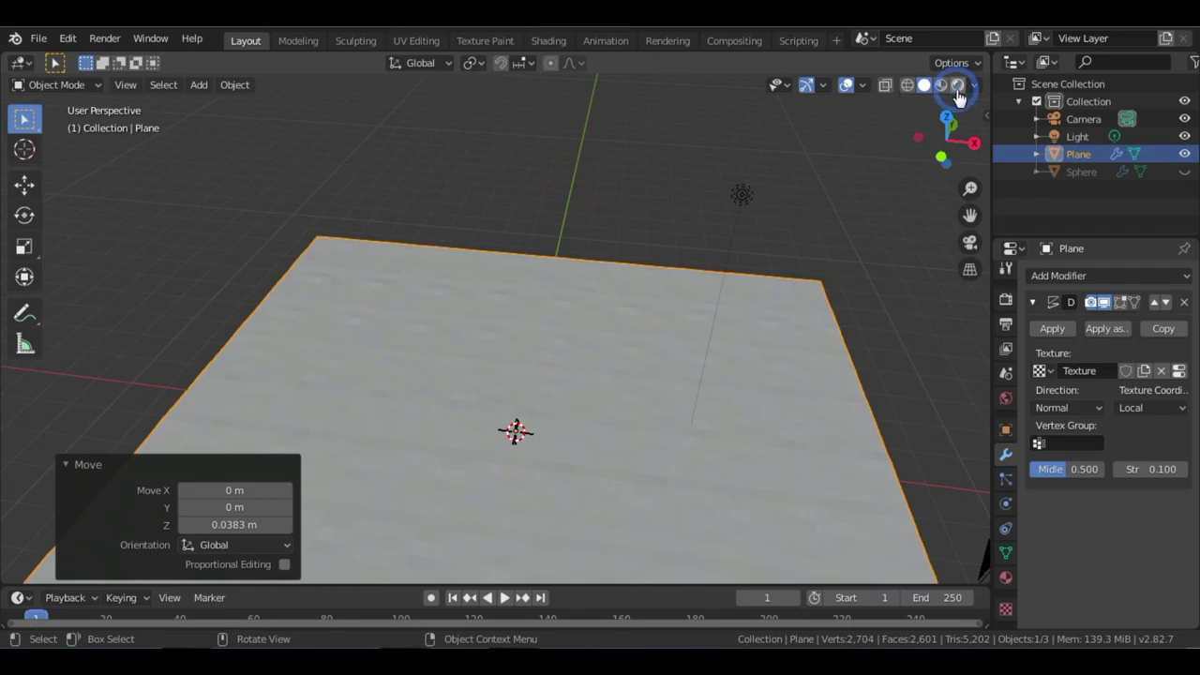
# Step: Switch to Rendered shading and view the glossy wood floor from above and below
pyautogui.press('z')
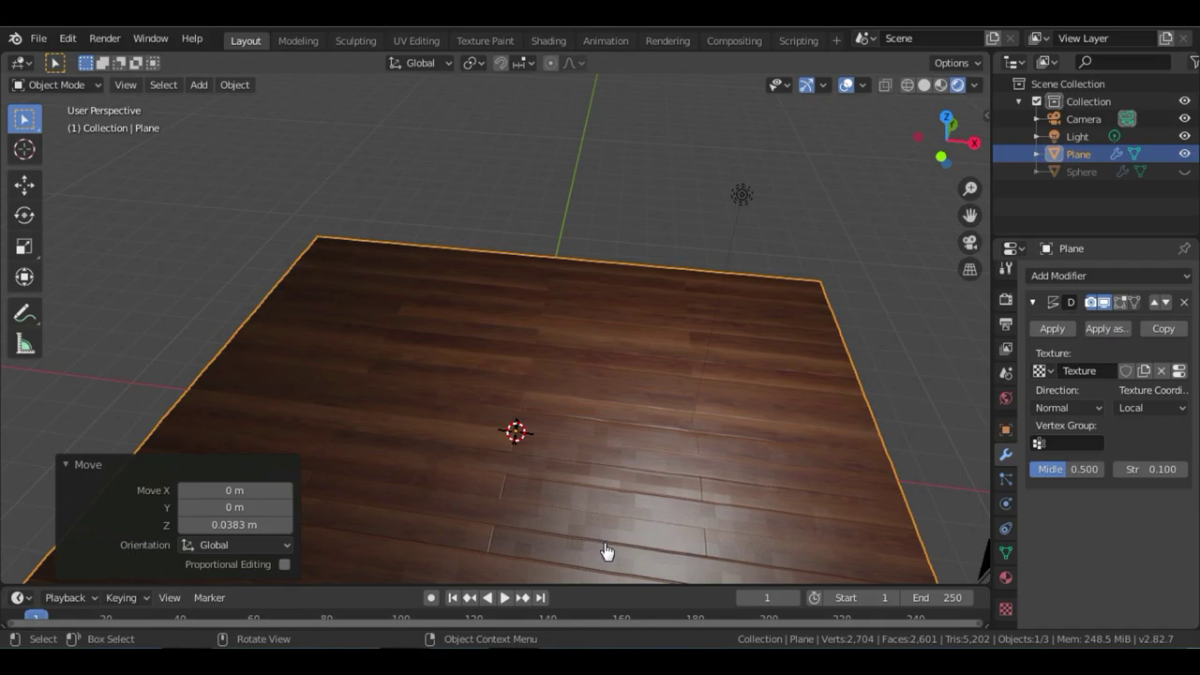
pyautogui.moveTo(616, 562); pyautogui.dragTo(657, 477, button='middle')
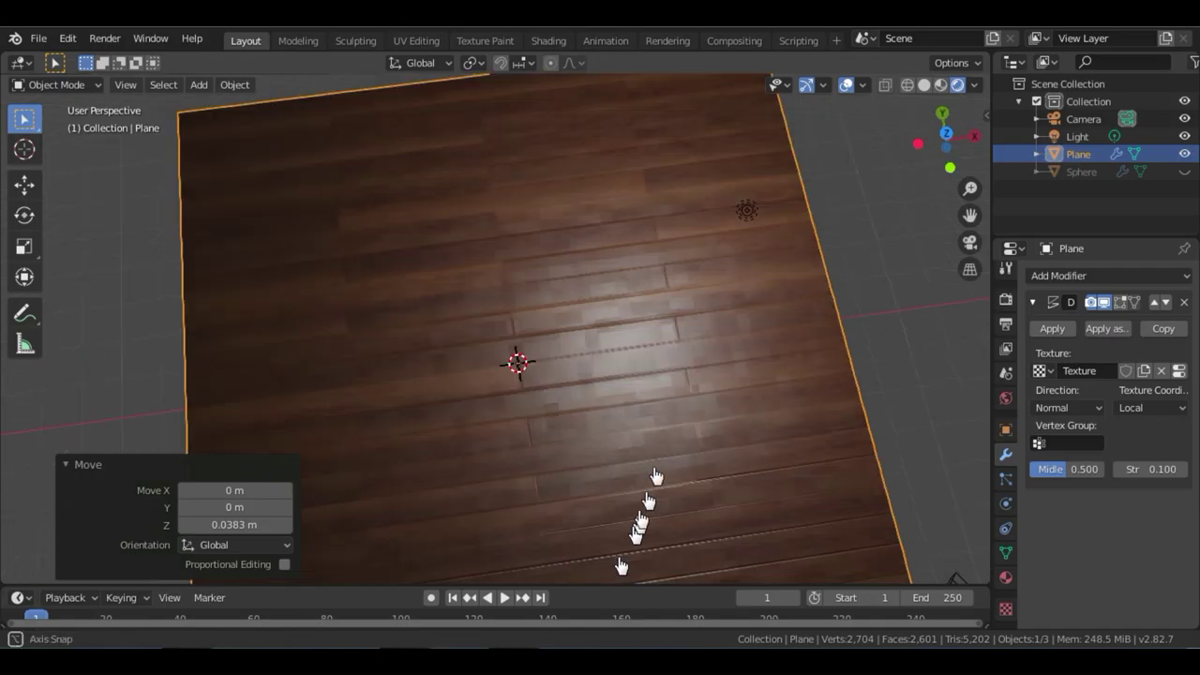
pyautogui.moveTo(689, 309); pyautogui.dragTo(704, 340, button='middle')
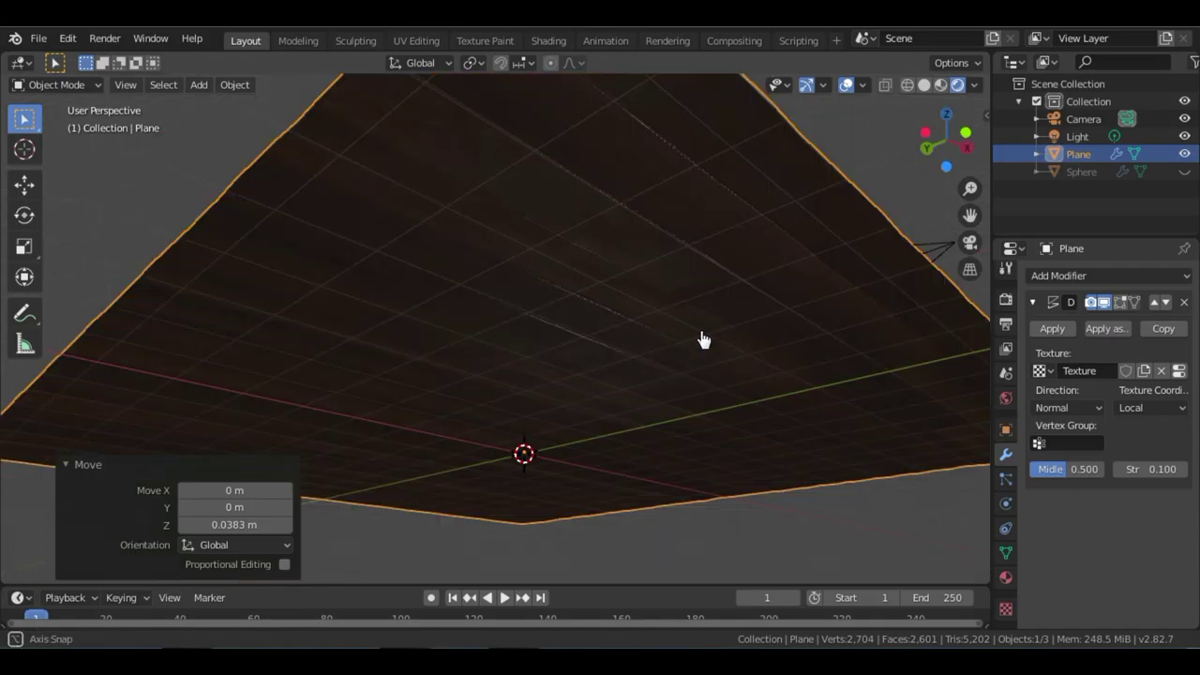
pyautogui.moveTo(723, 423); pyautogui.dragTo(726, 429, button='middle')
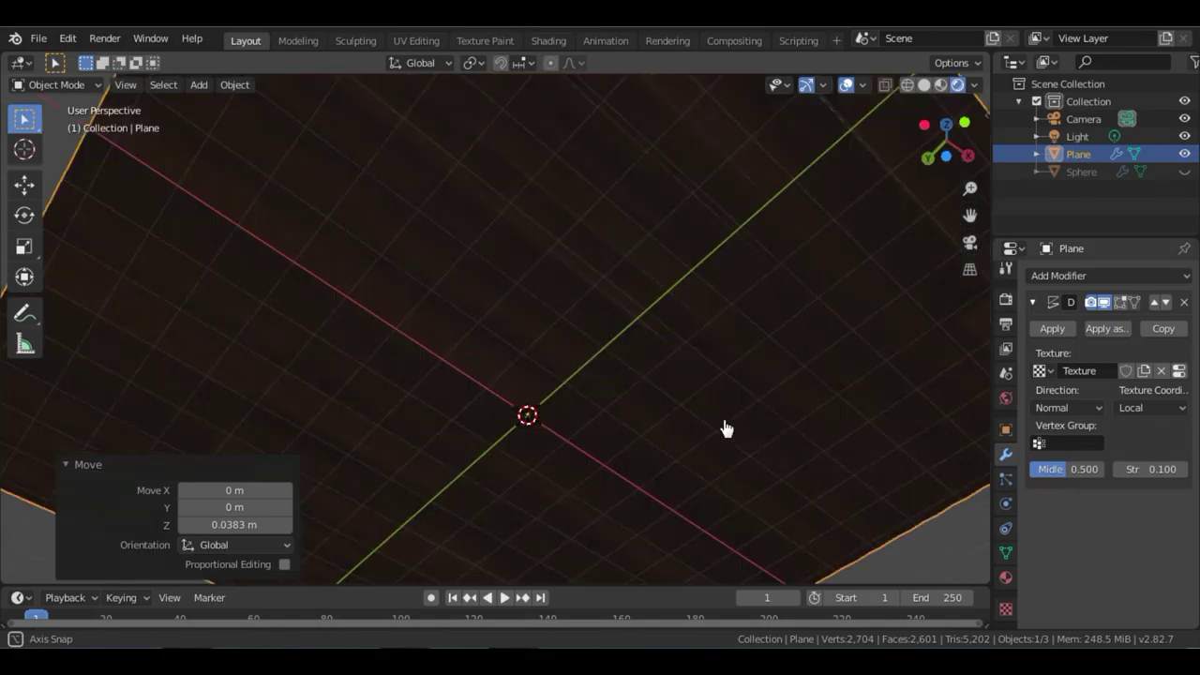
pyautogui.press('Escape')
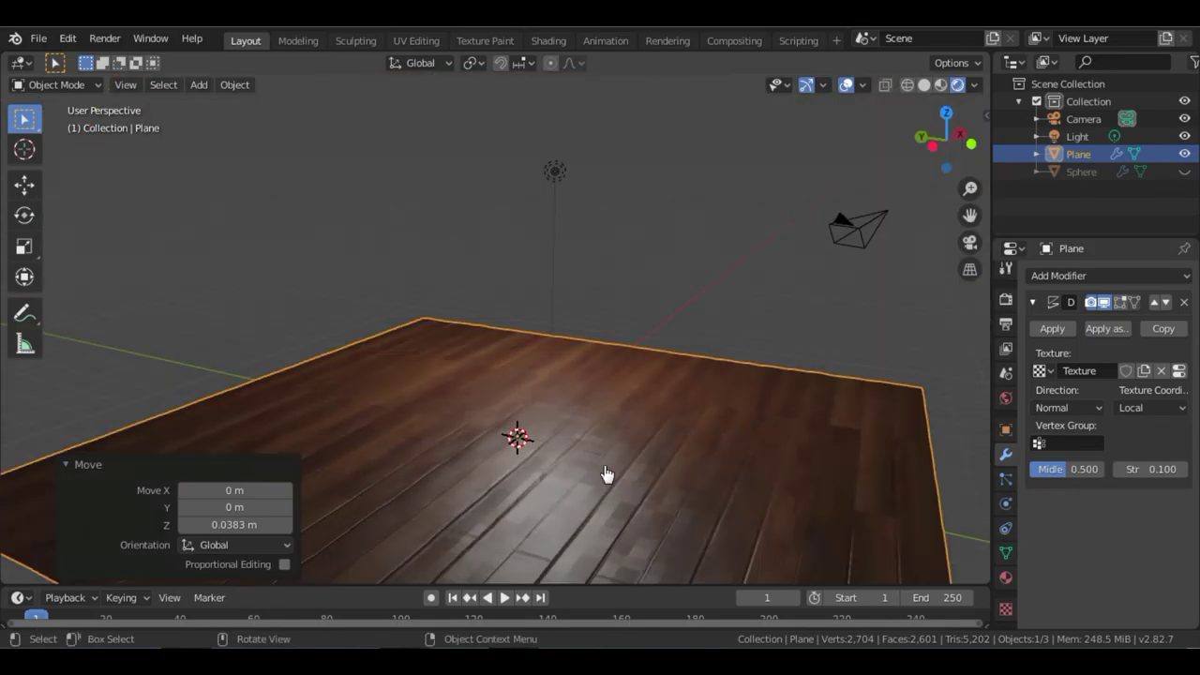
pyautogui.scroll(3, 607, 474)
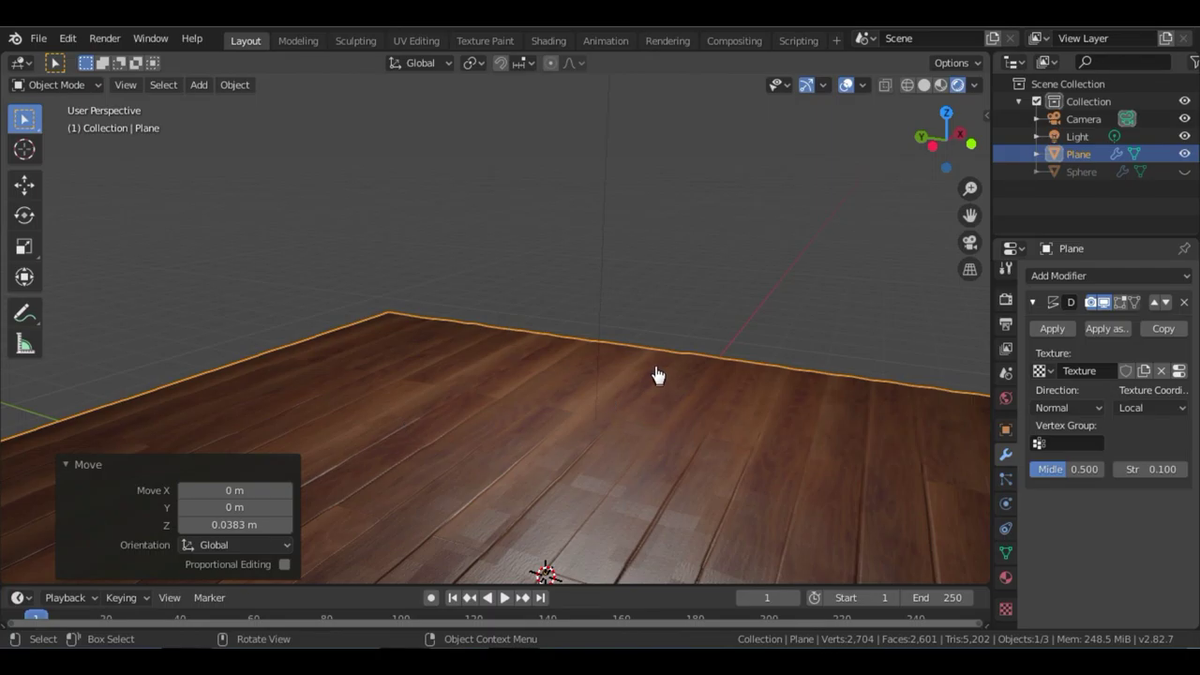
pyautogui.scroll(-3, 657, 375)
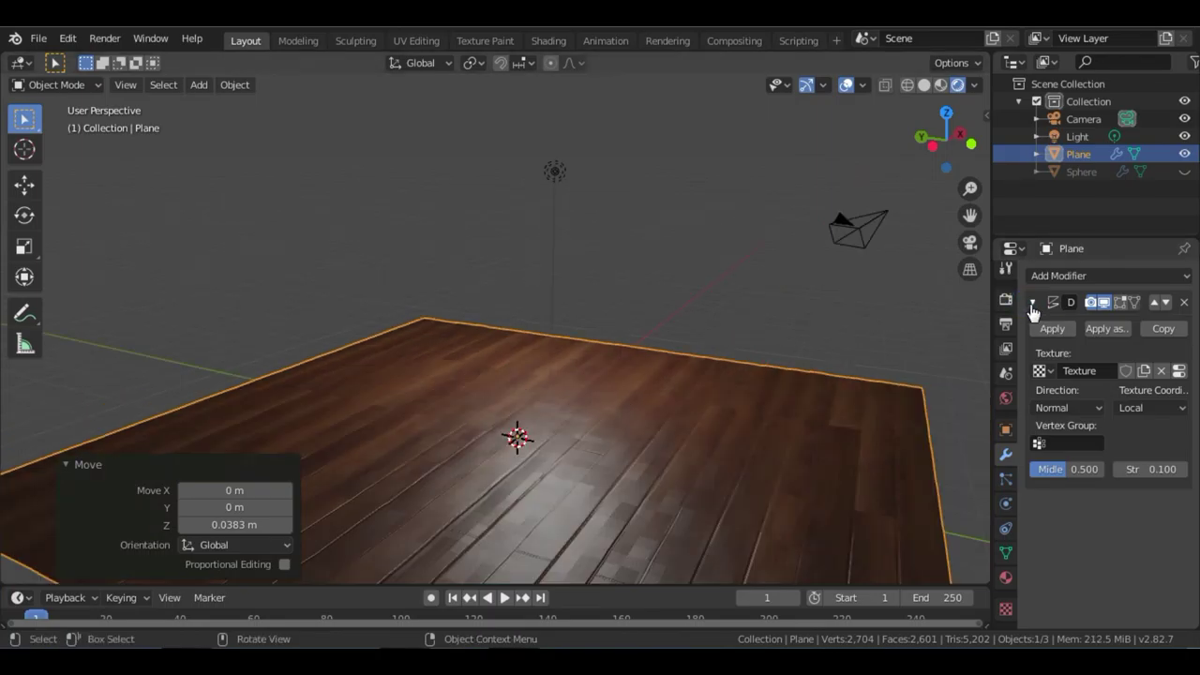
# Step: Add a level-2 Subdivision Surface modifier after Displace and orbit to inspect the smoothing
pyautogui.click(1116, 278)
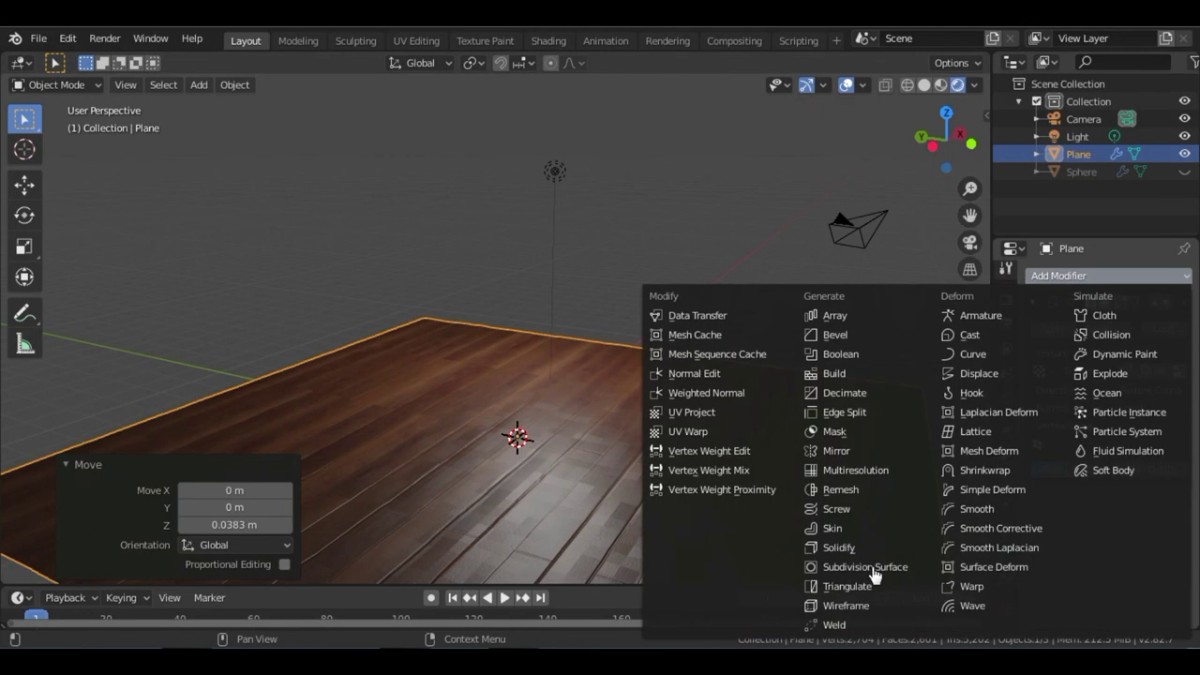
pyautogui.click(842, 568)
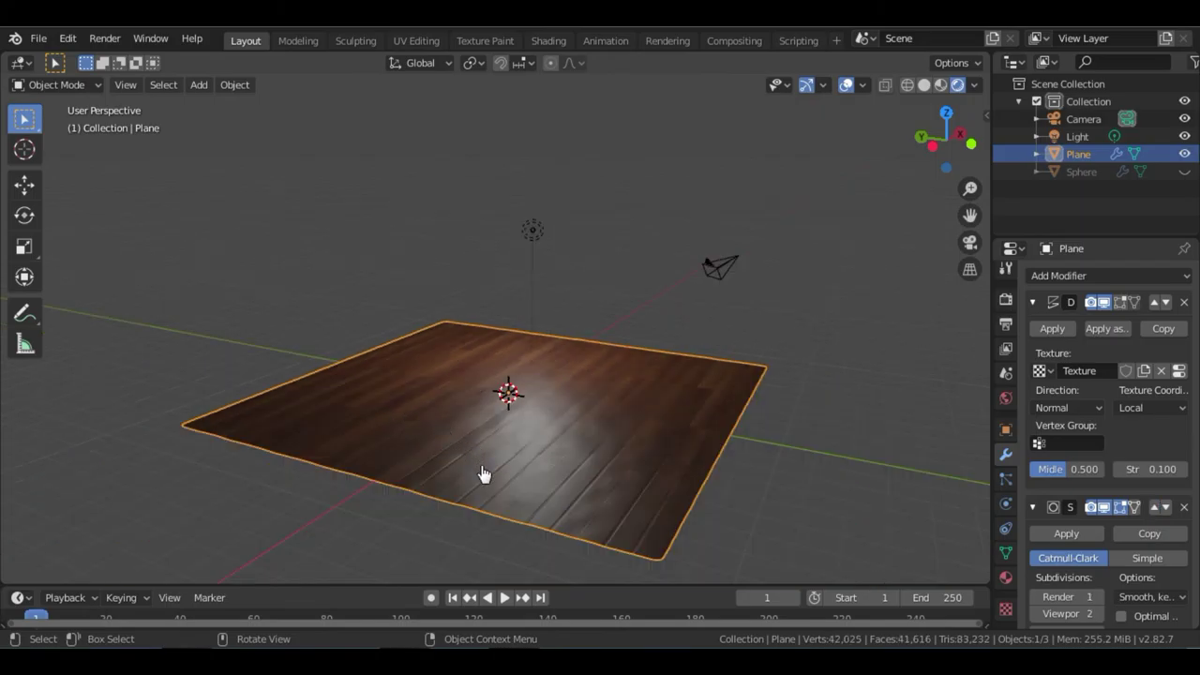
pyautogui.moveTo(495, 481)
pyautogui.mouseDown(button='middle')
pyautogui.moveTo(503, 494)
pyautogui.moveTo(557, 447)
pyautogui.mouseUp(button='middle')
pyautogui.scroll(3, 556, 452)
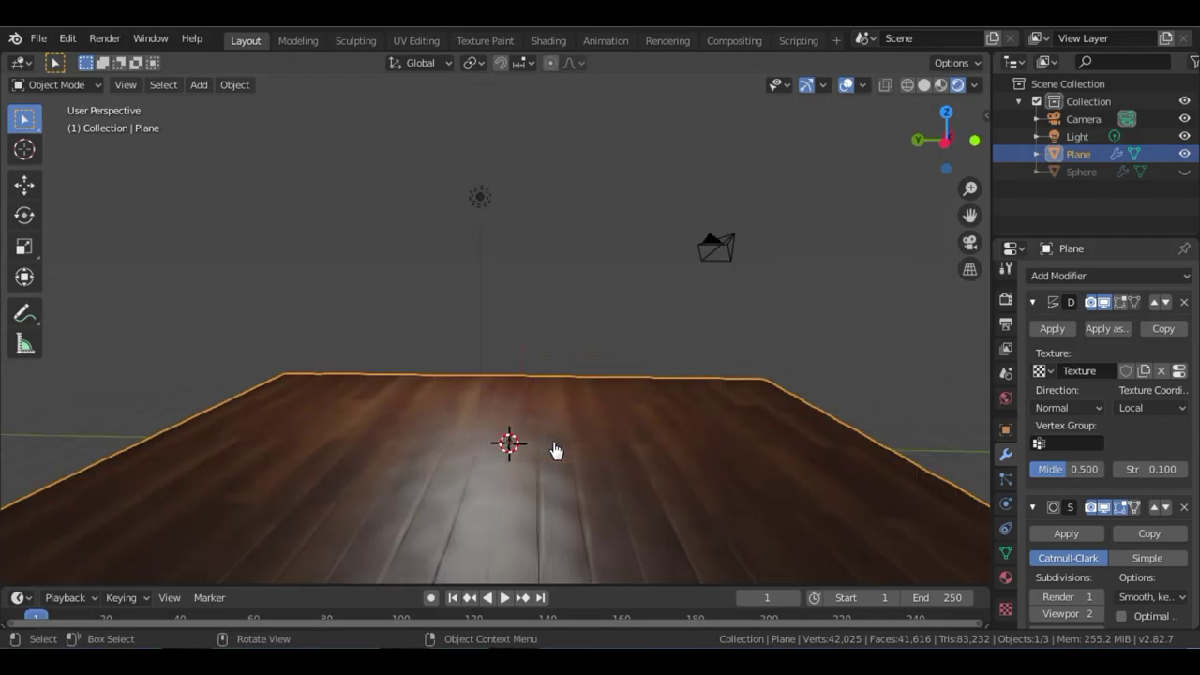